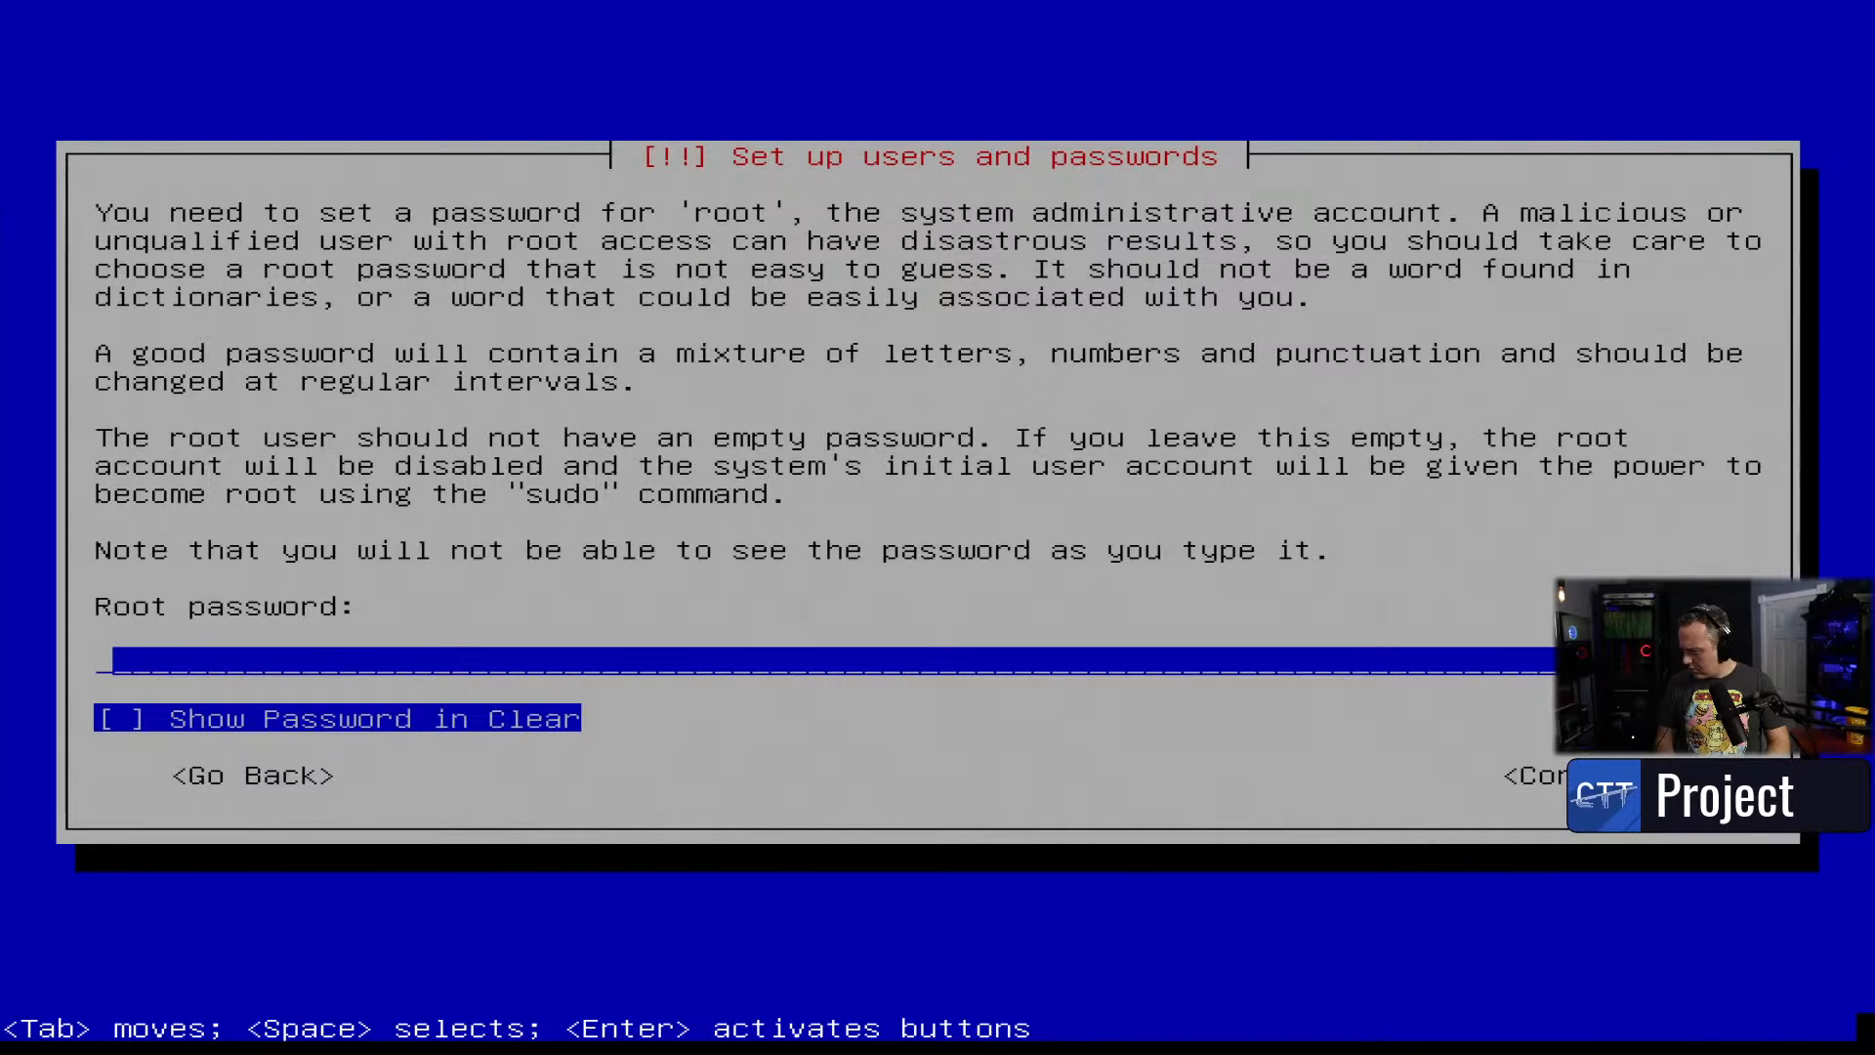
- Set and confirm the root password, then accept the proposed full name and username
{"action": "key", "text": "Tab"}
{"action": "key", "text": "Tab"}
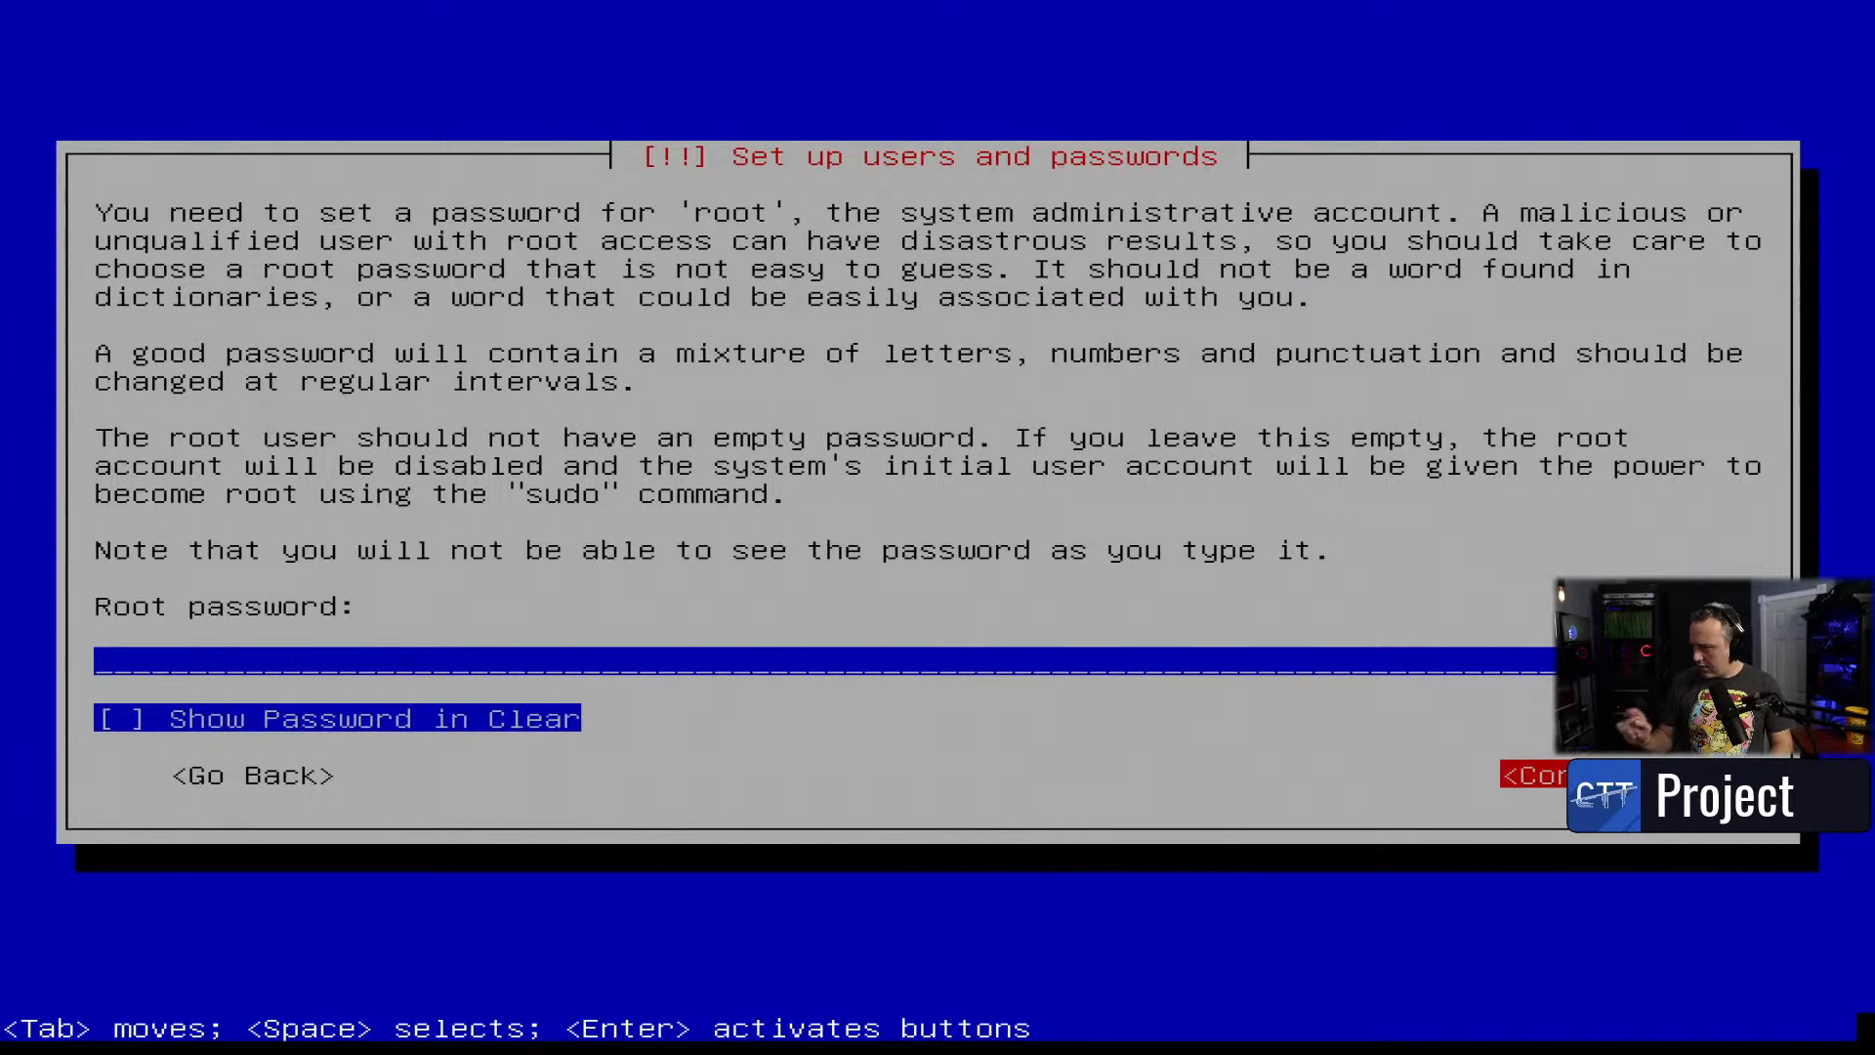
{"action": "key", "text": "Return"}
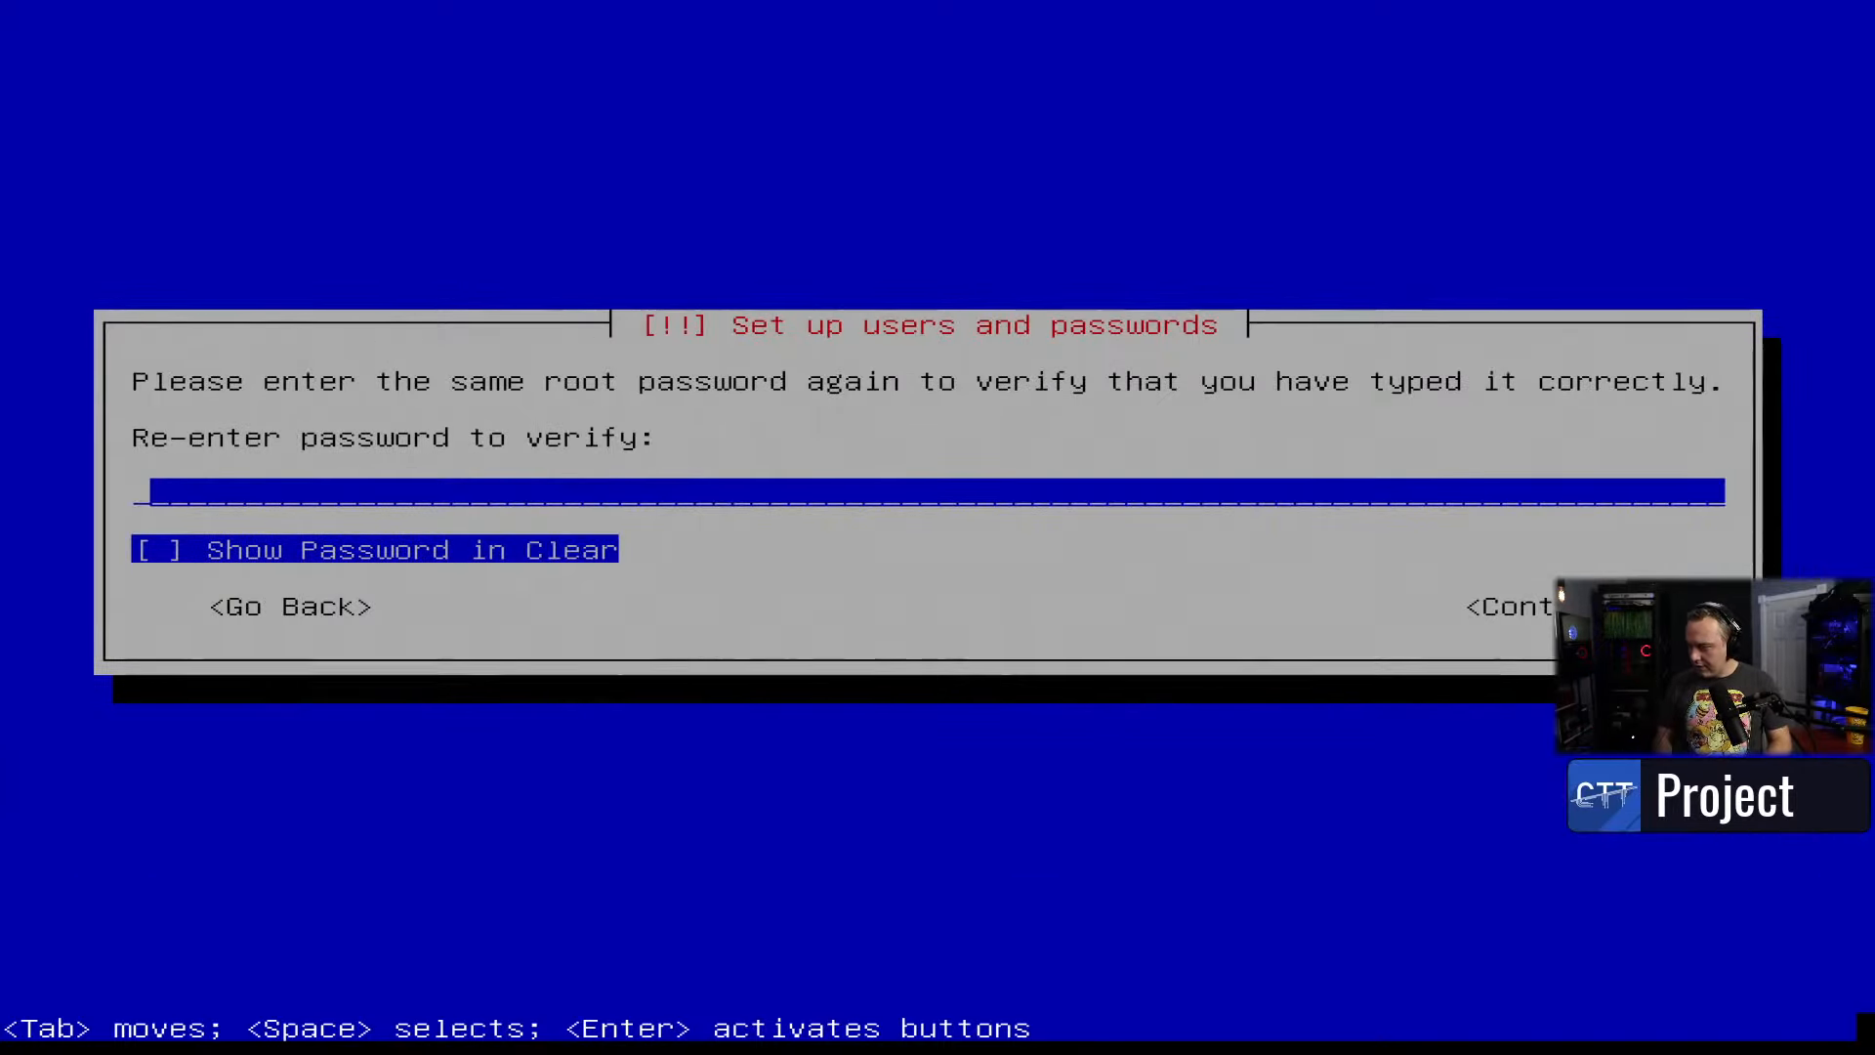
{"action": "key", "text": "Return"}
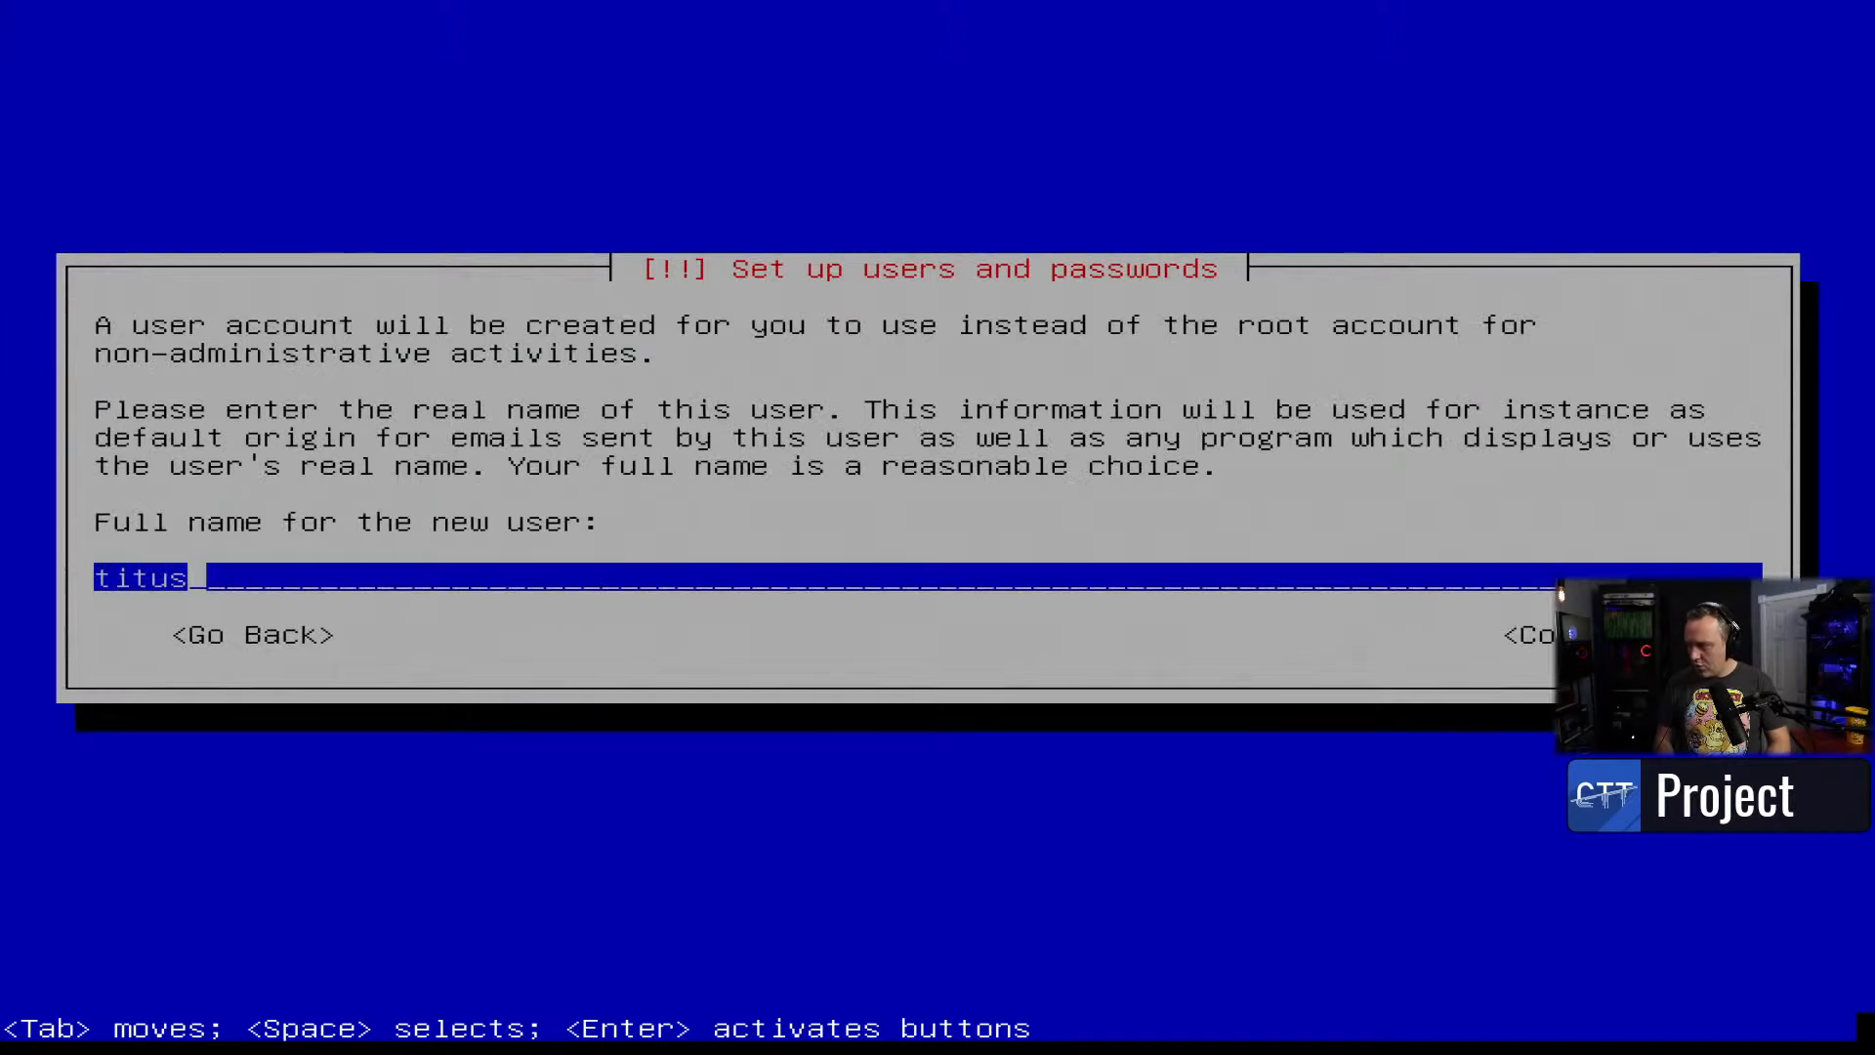
{"action": "key", "text": "Return"}
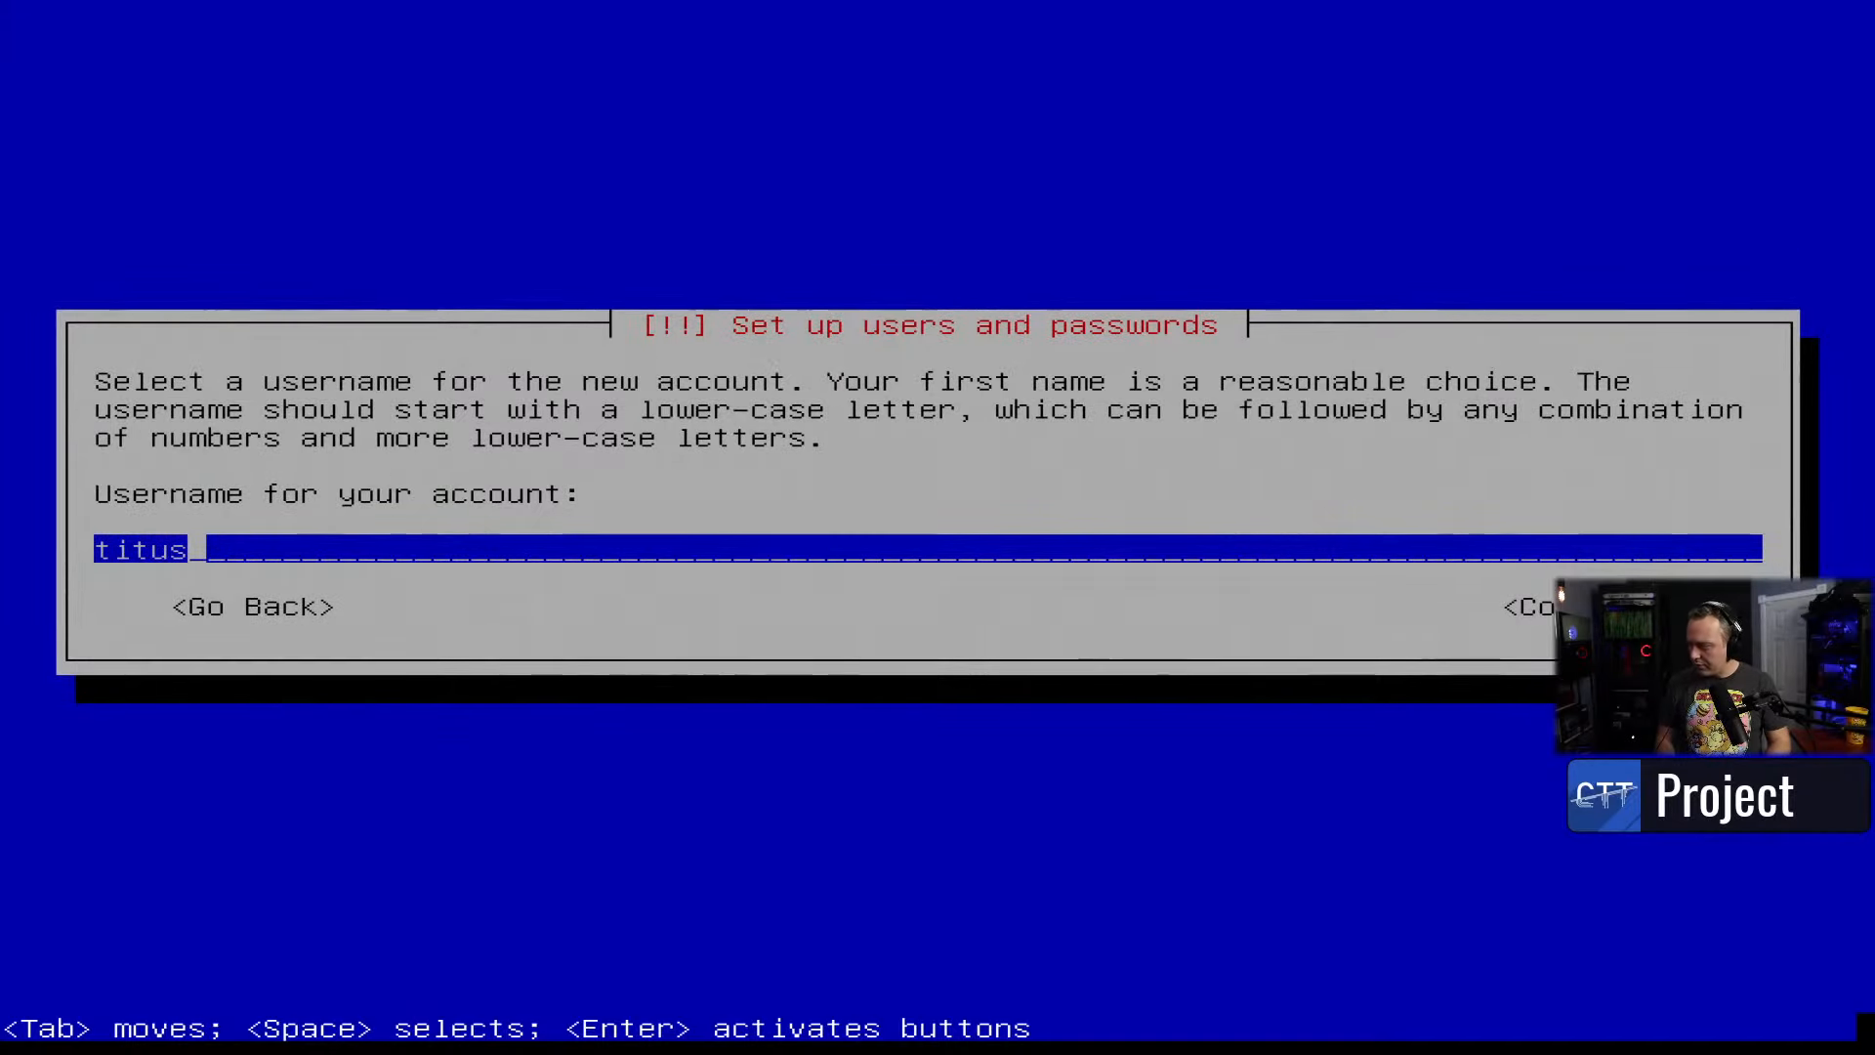
{"action": "key", "text": "Return"}
- Enter and confirm the new user's password, then choose the Central time zone
{"action": "type", "text": "*****"}
{"action": "key", "text": "Return"}
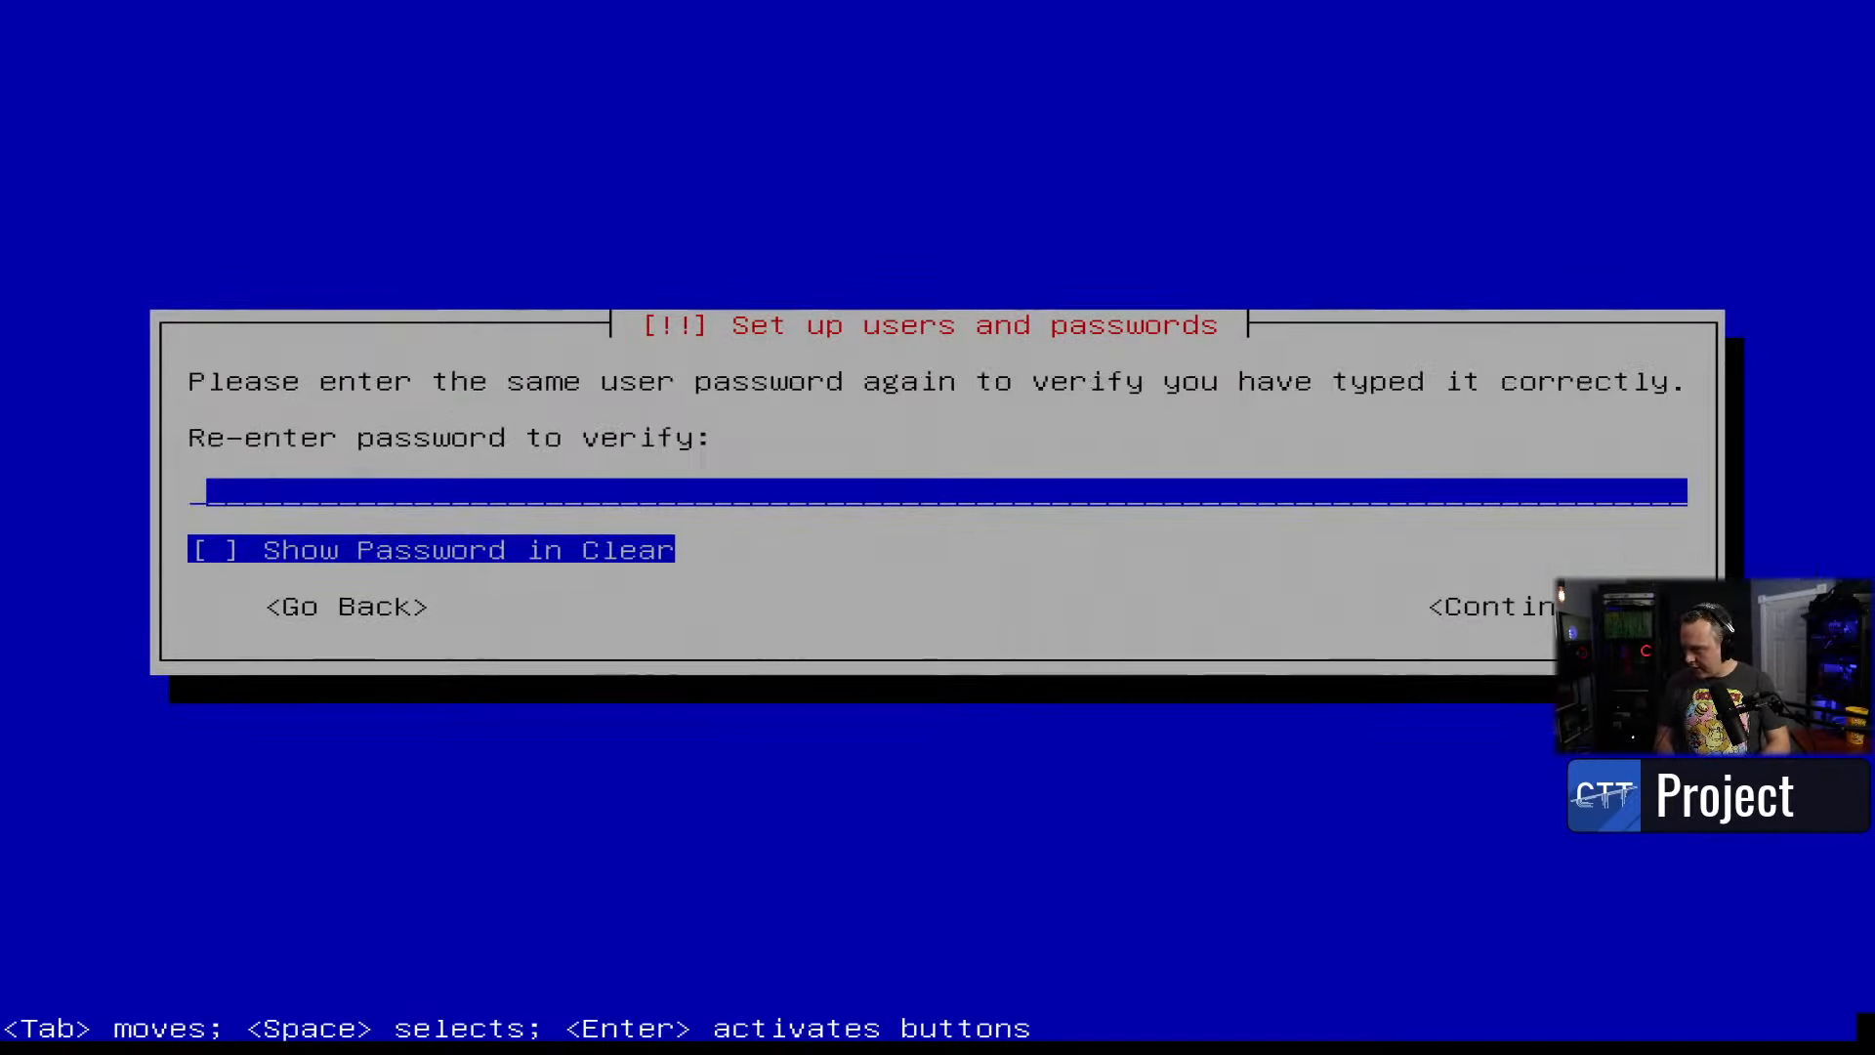
{"action": "type", "text": "*****"}
{"action": "key", "text": "Return"}
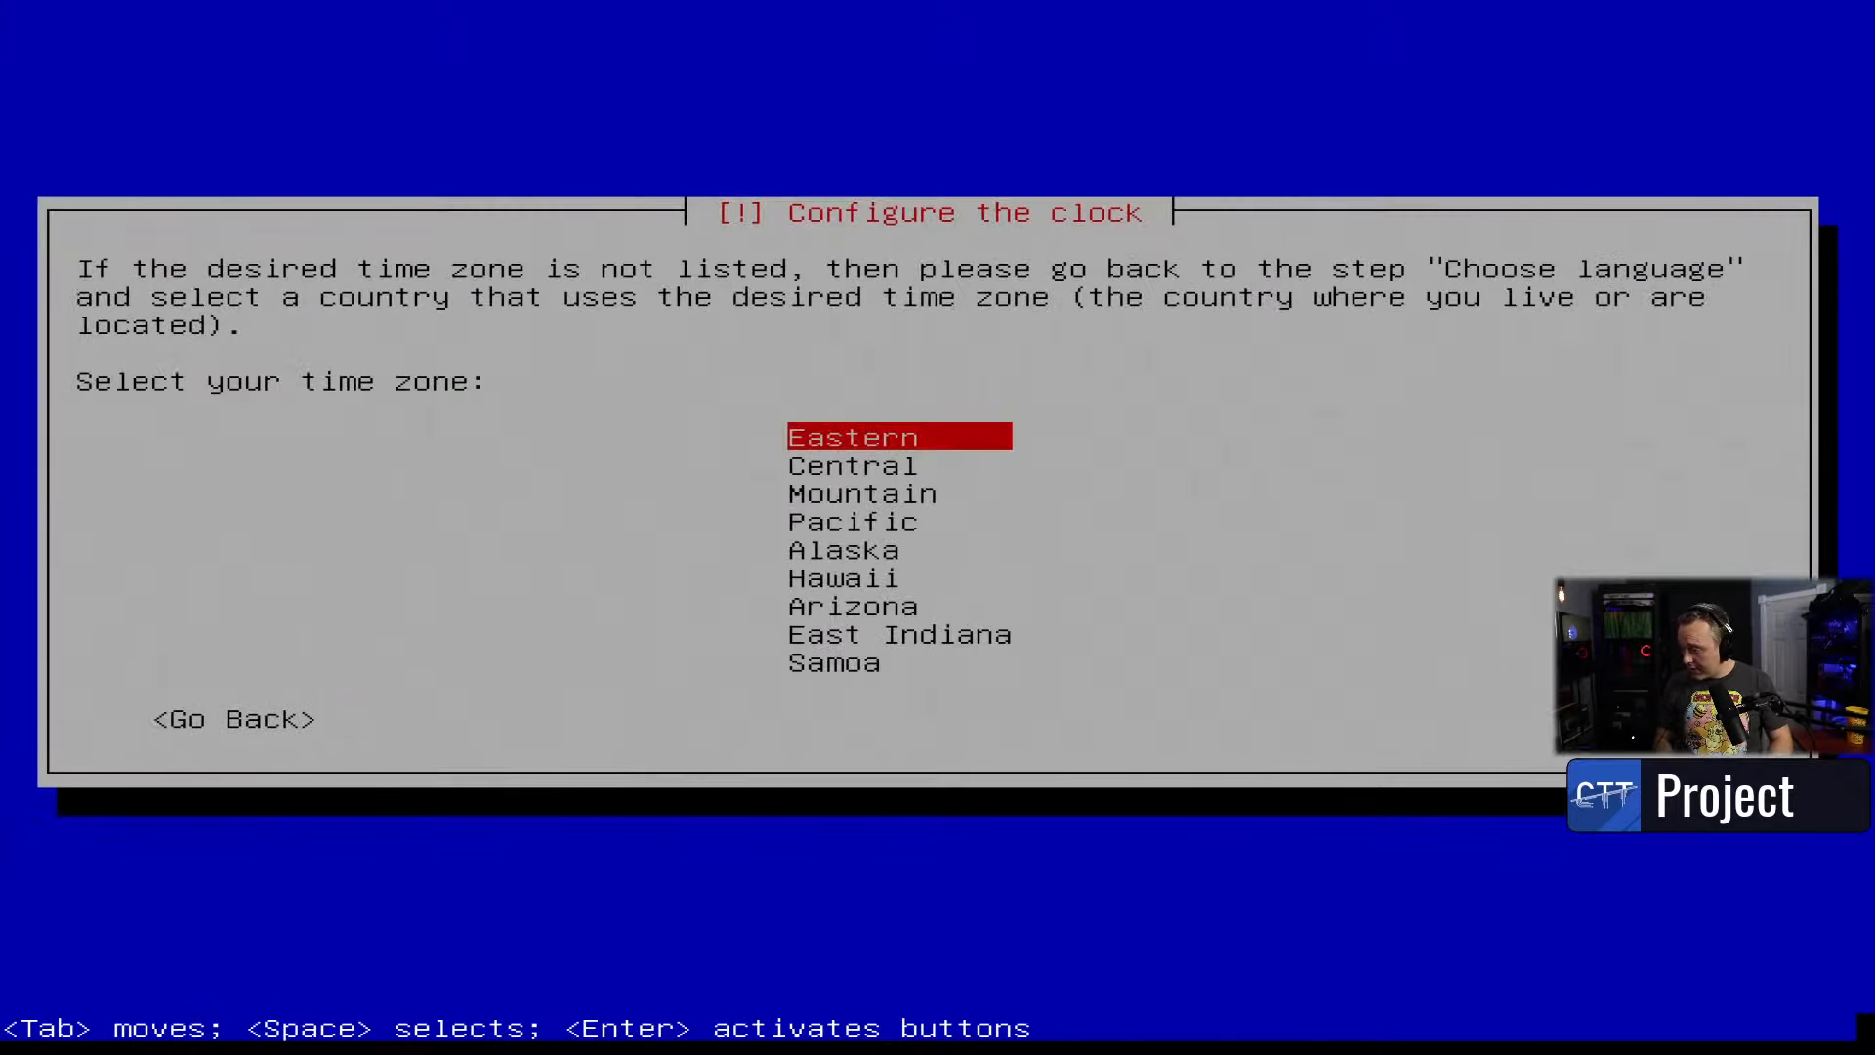
{"action": "key", "text": "Down"}
{"action": "key", "text": "Return"}
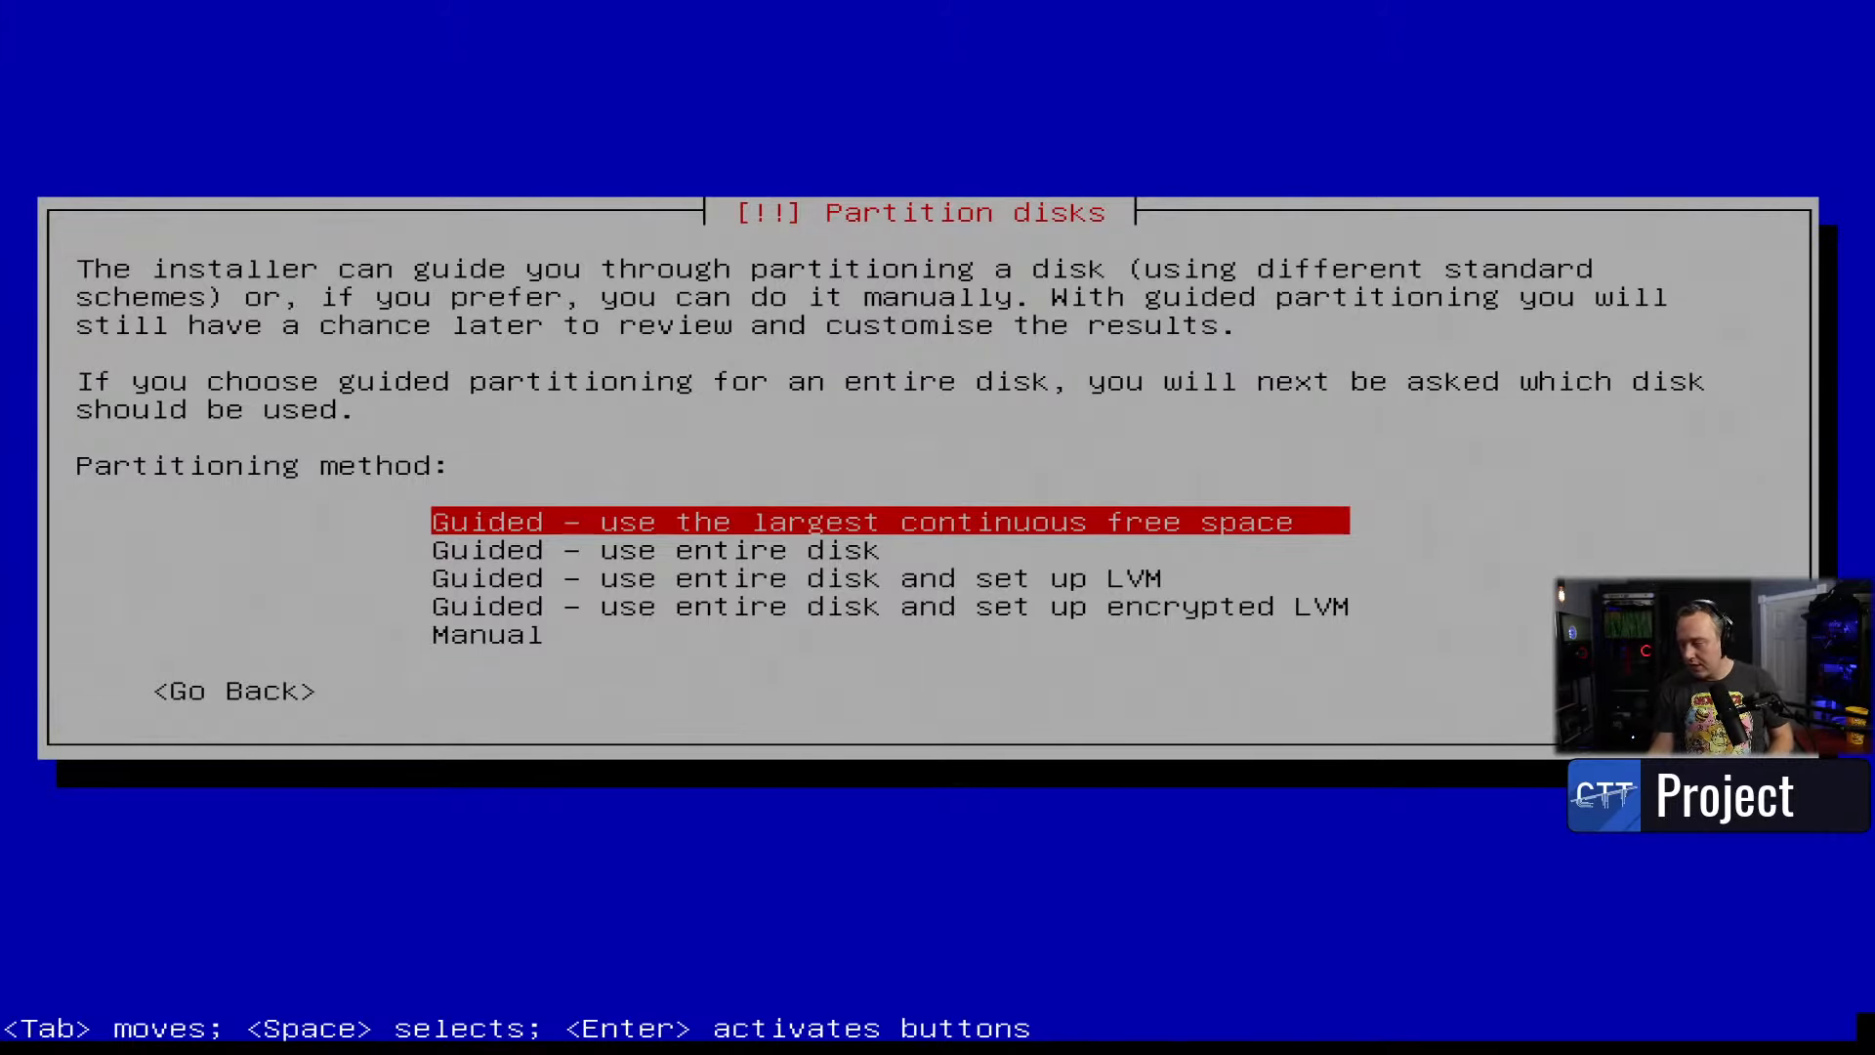
- Choose manual partitioning and open the sdc EFI System Partition (#1) settings
{"action": "key", "text": "Down"}
{"action": "key", "text": "Down"}
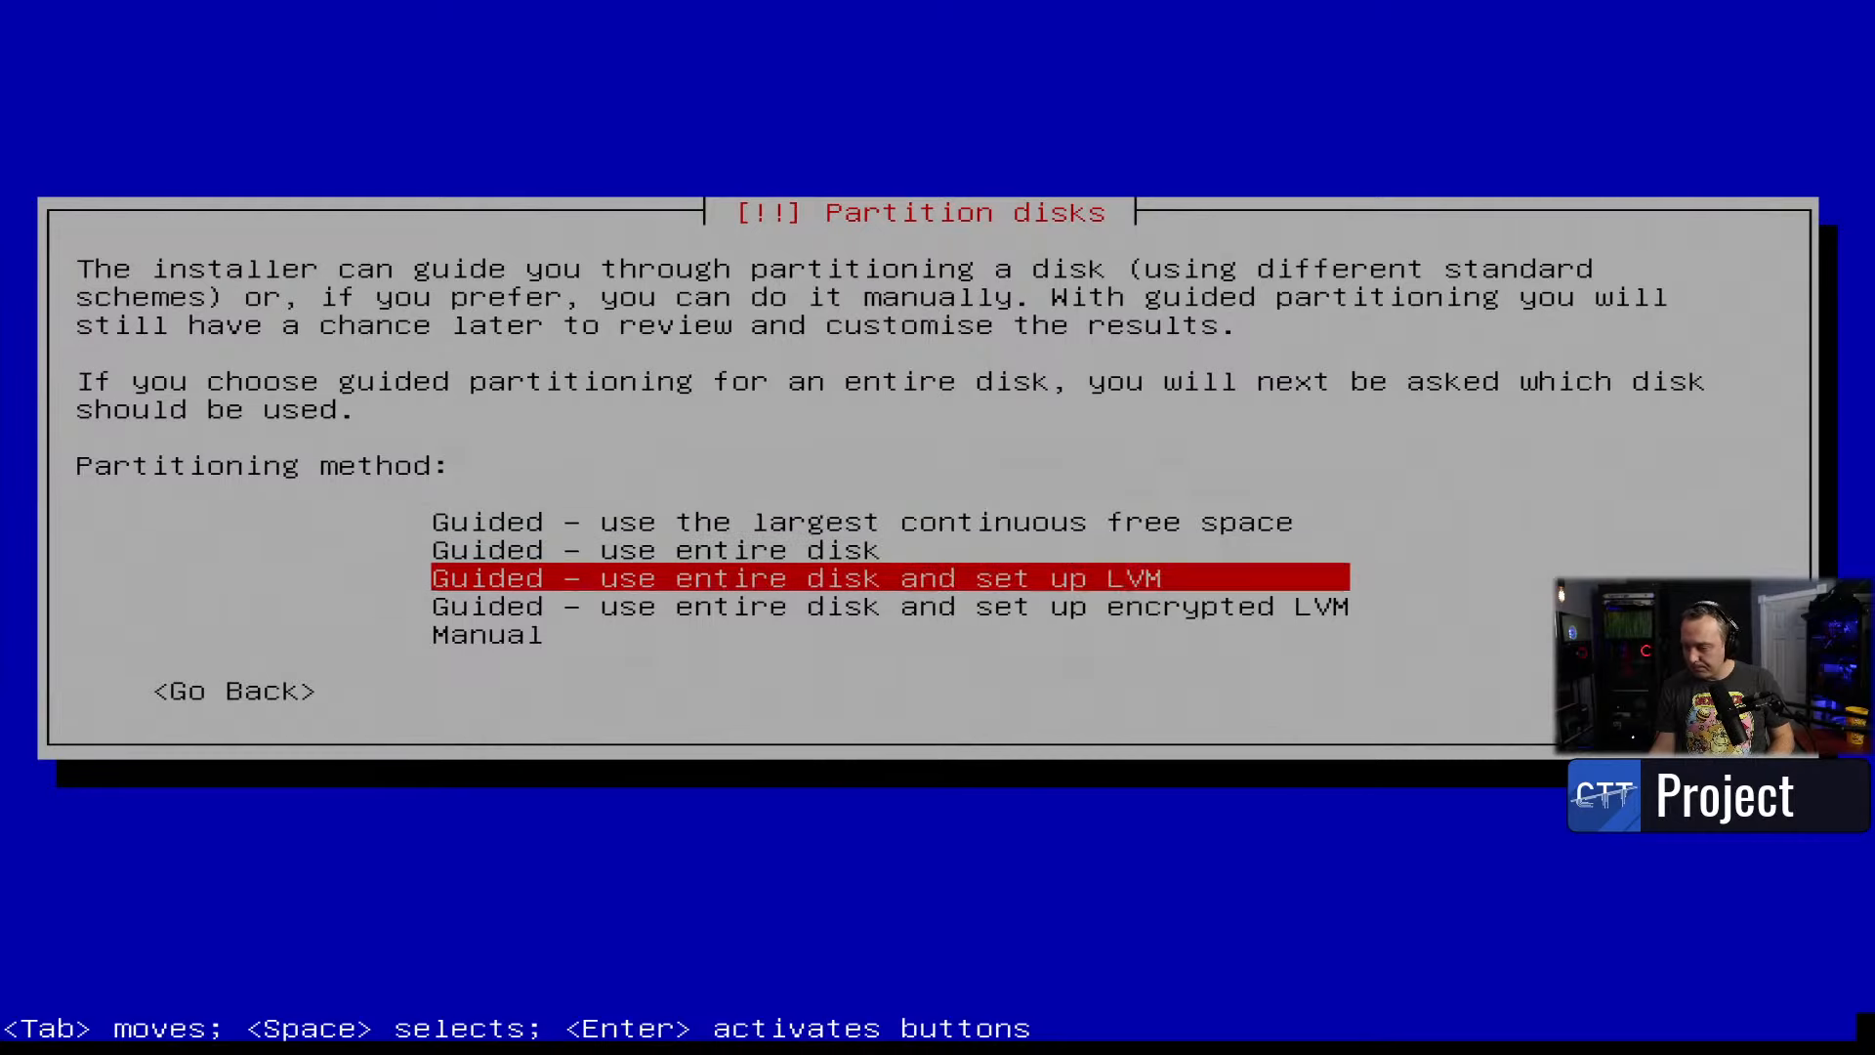
{"action": "key", "text": "Down"}
{"action": "key", "text": "Down"}
{"action": "key", "text": "Return"}
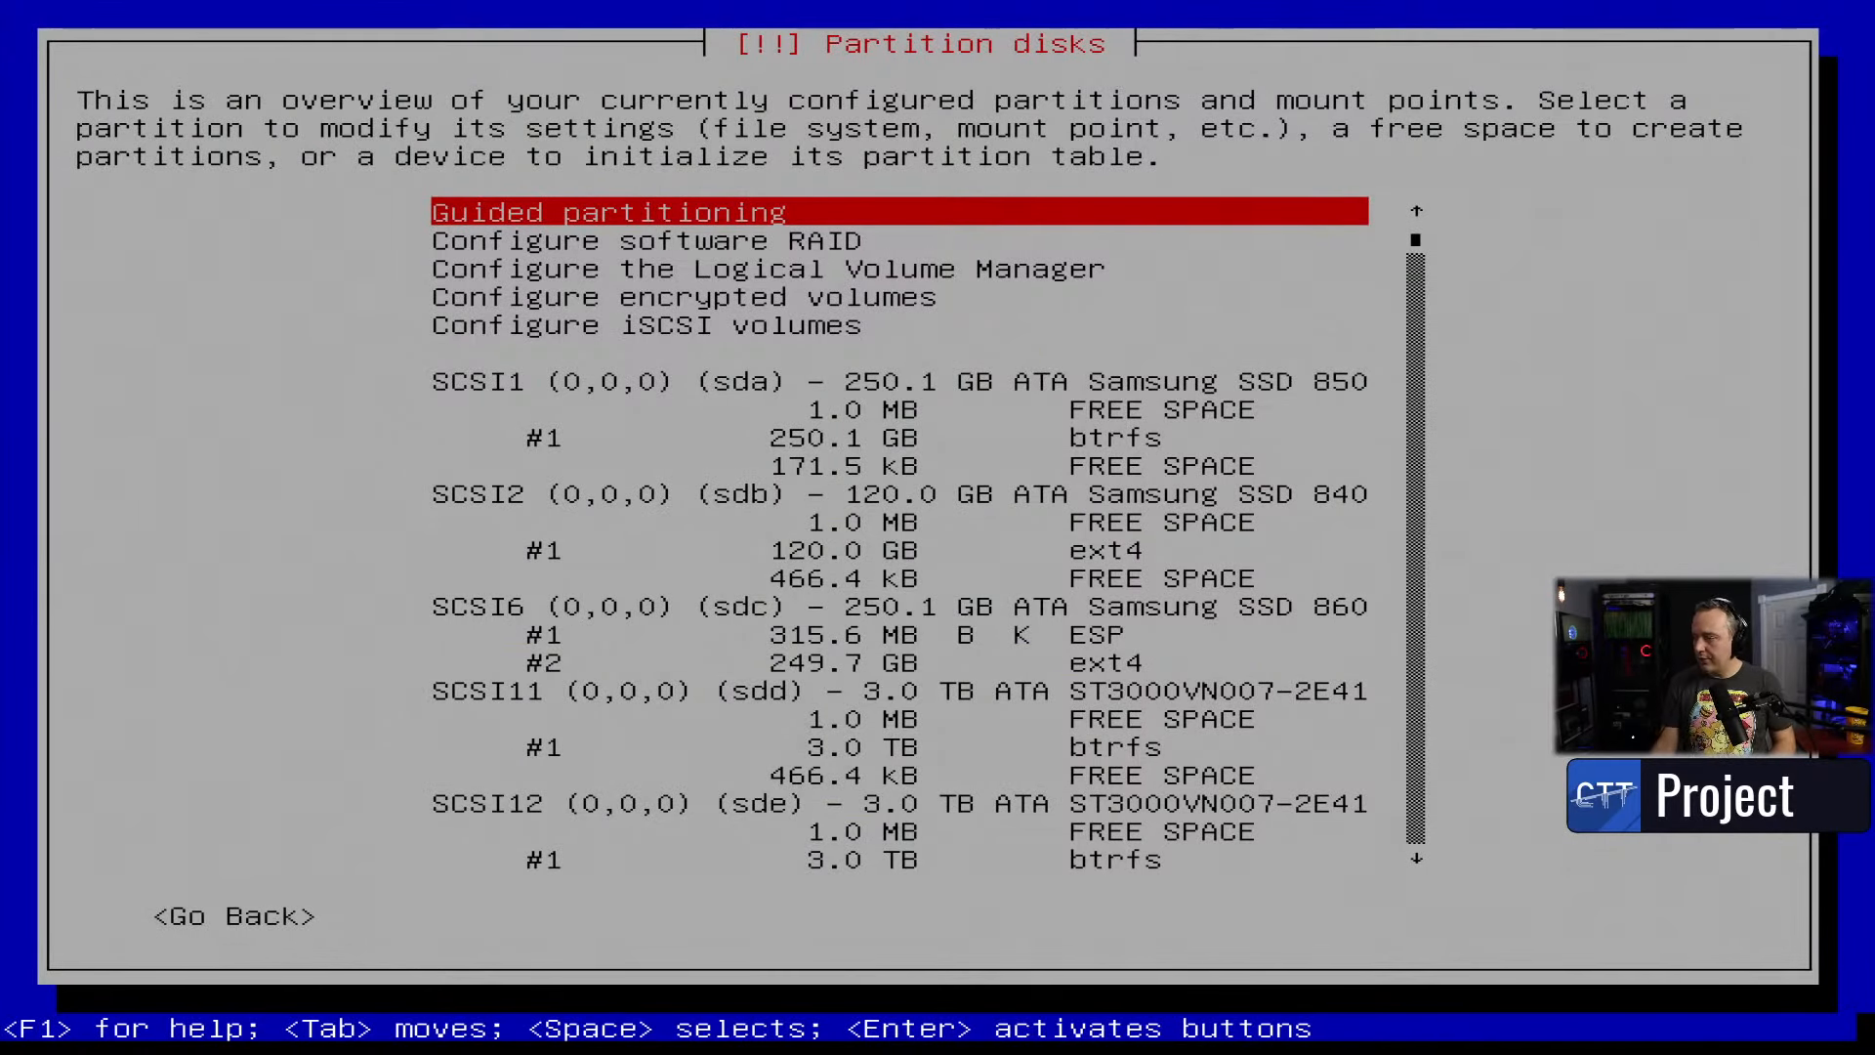
{"action": "key", "text": "Down"}
{"action": "key", "text": "Down"}
{"action": "key", "text": "Down"}
{"action": "key", "text": "Down"}
{"action": "key", "text": "Down"}
{"action": "key", "text": "Down"}
{"action": "key", "text": "Down"}
{"action": "key", "text": "Down"}
{"action": "key", "text": "Down"}
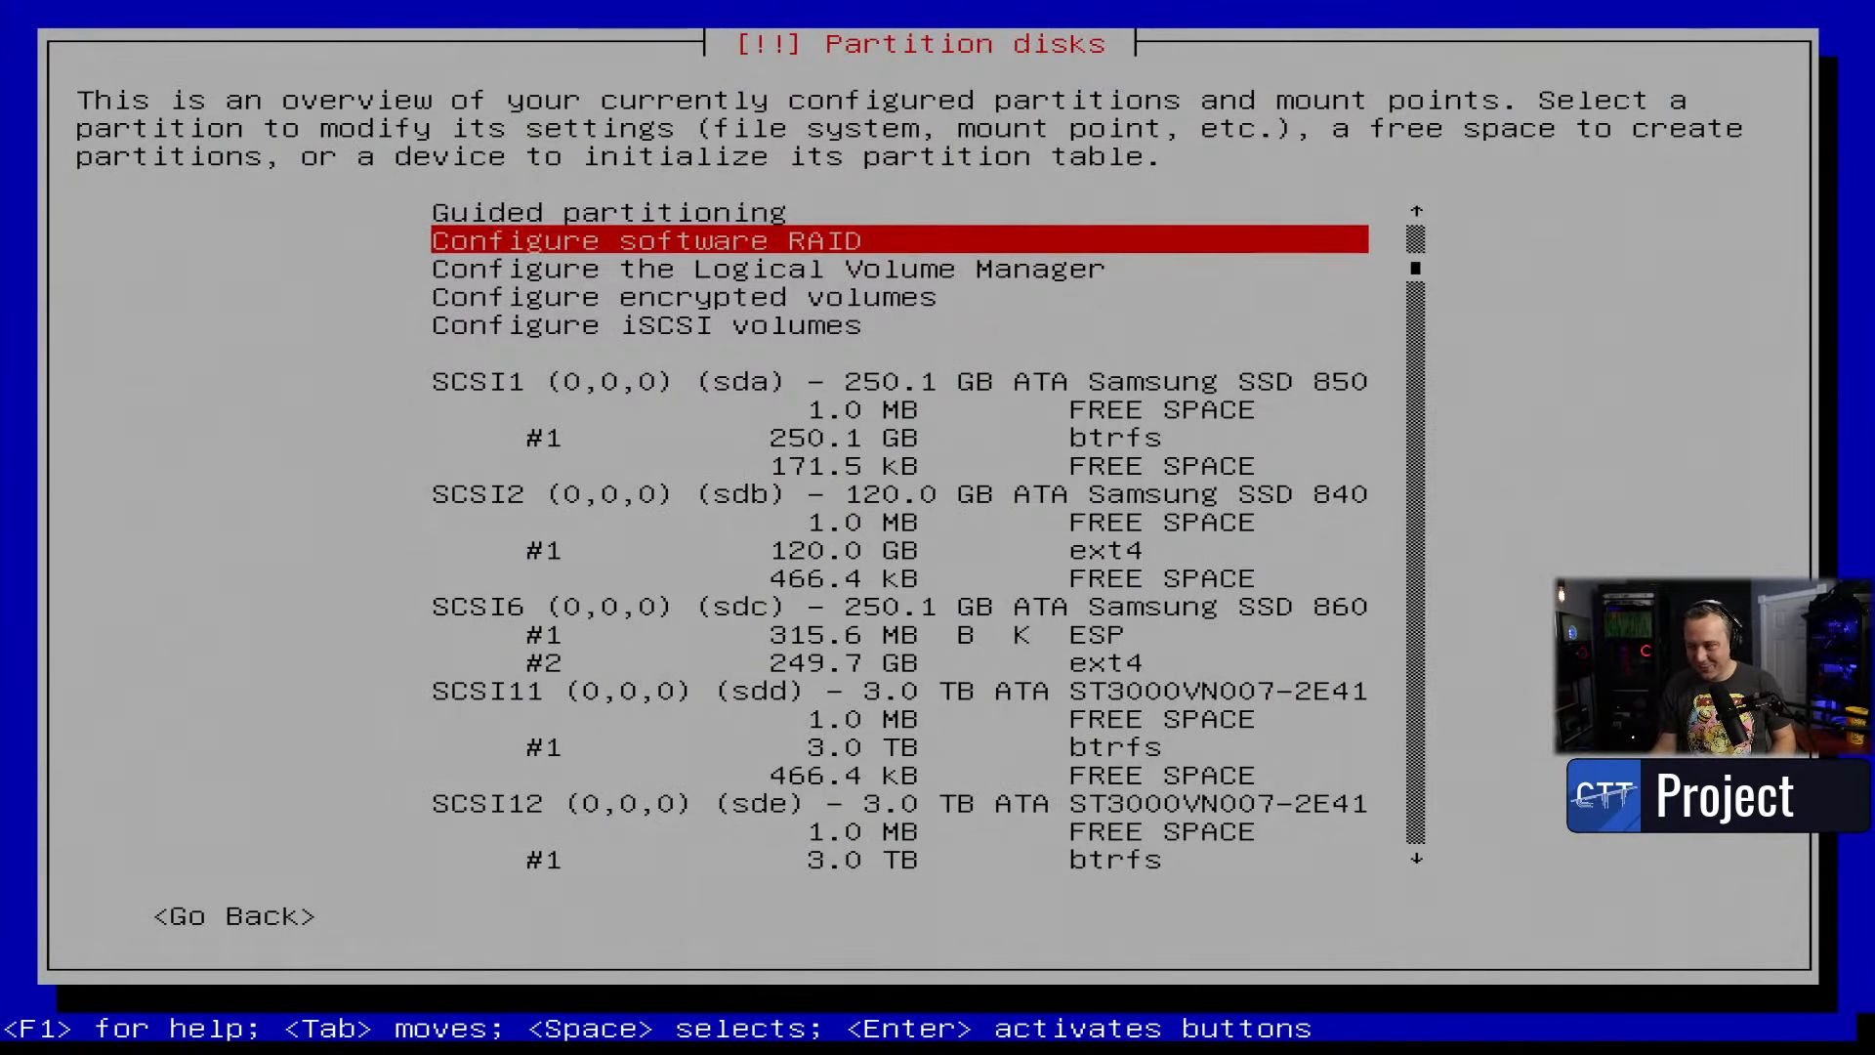
{"action": "key", "text": "Down"}
{"action": "key", "text": "Down"}
{"action": "key", "text": "Down"}
{"action": "key", "text": "Down"}
{"action": "key", "text": "Down"}
{"action": "key", "text": "Down"}
{"action": "key", "text": "Down"}
{"action": "key", "text": "Down"}
{"action": "key", "text": "Down"}
{"action": "key", "text": "Down"}
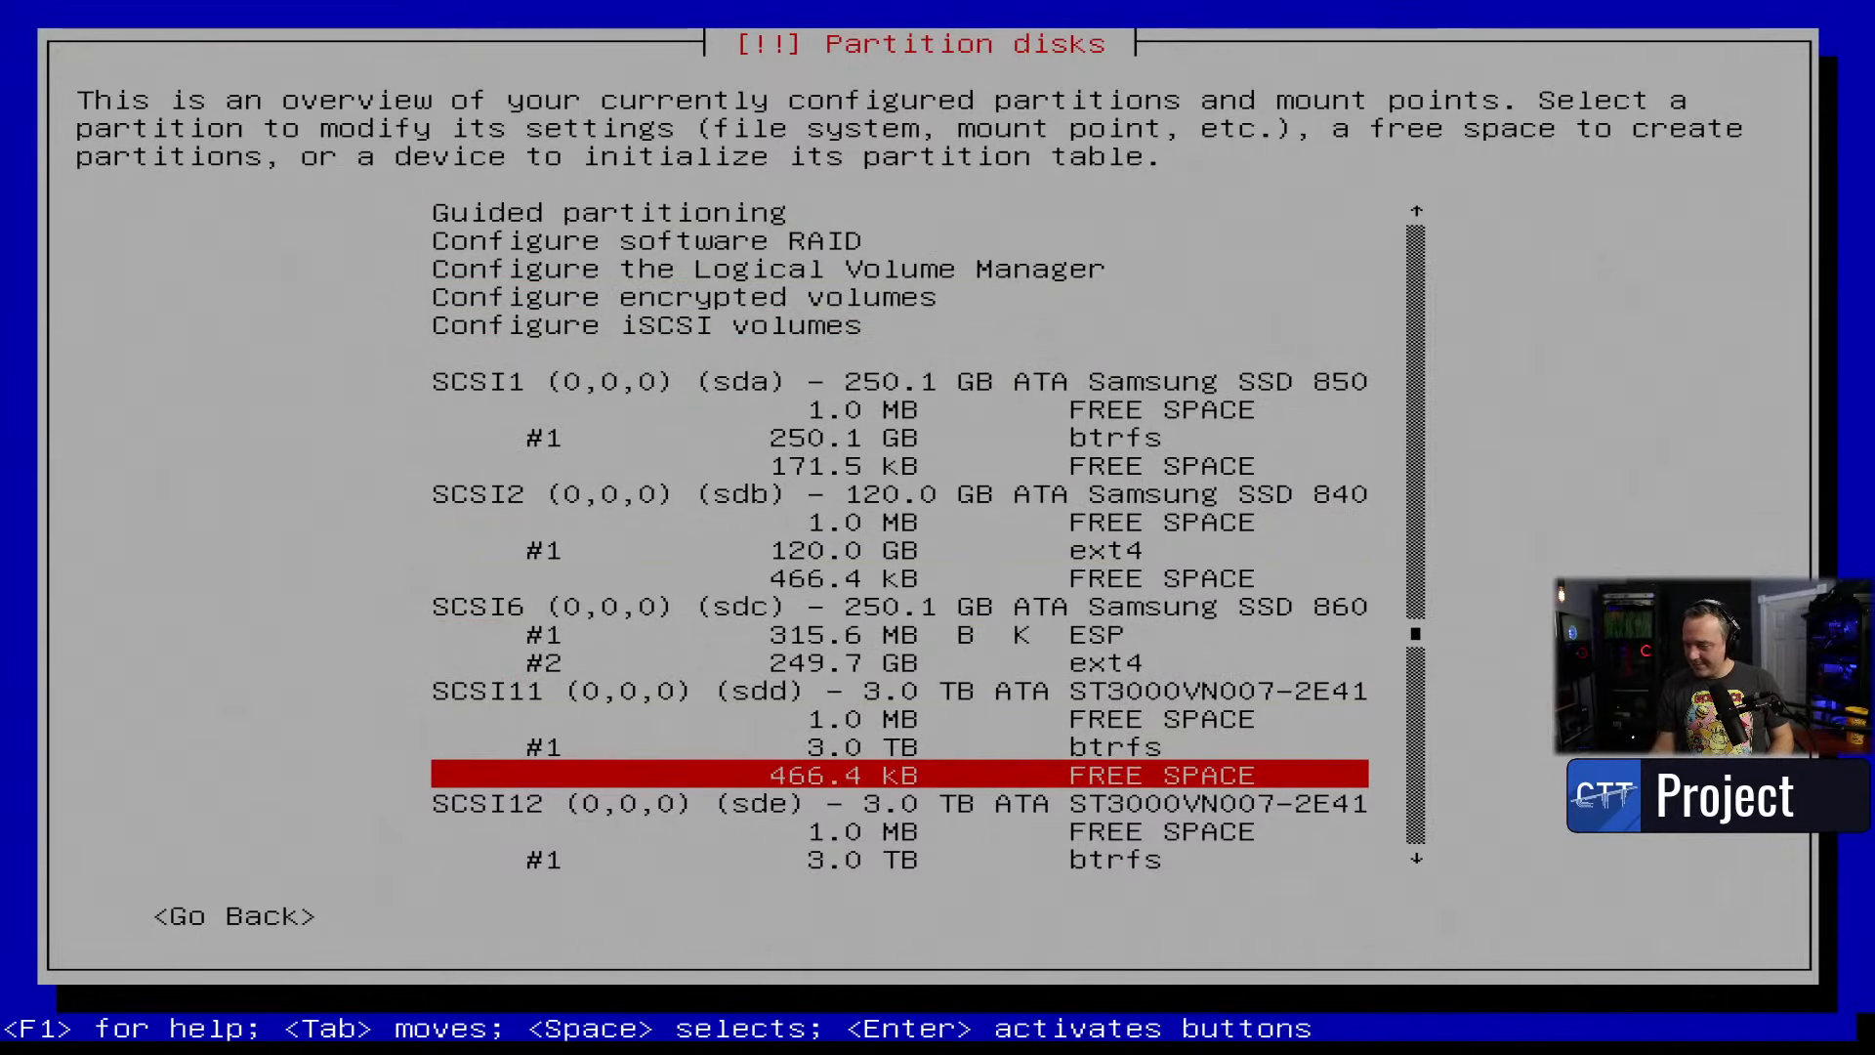
{"action": "key", "text": "Up"}
{"action": "key", "text": "Up"}
{"action": "key", "text": "Up"}
{"action": "key", "text": "Up"}
{"action": "key", "text": "Up"}
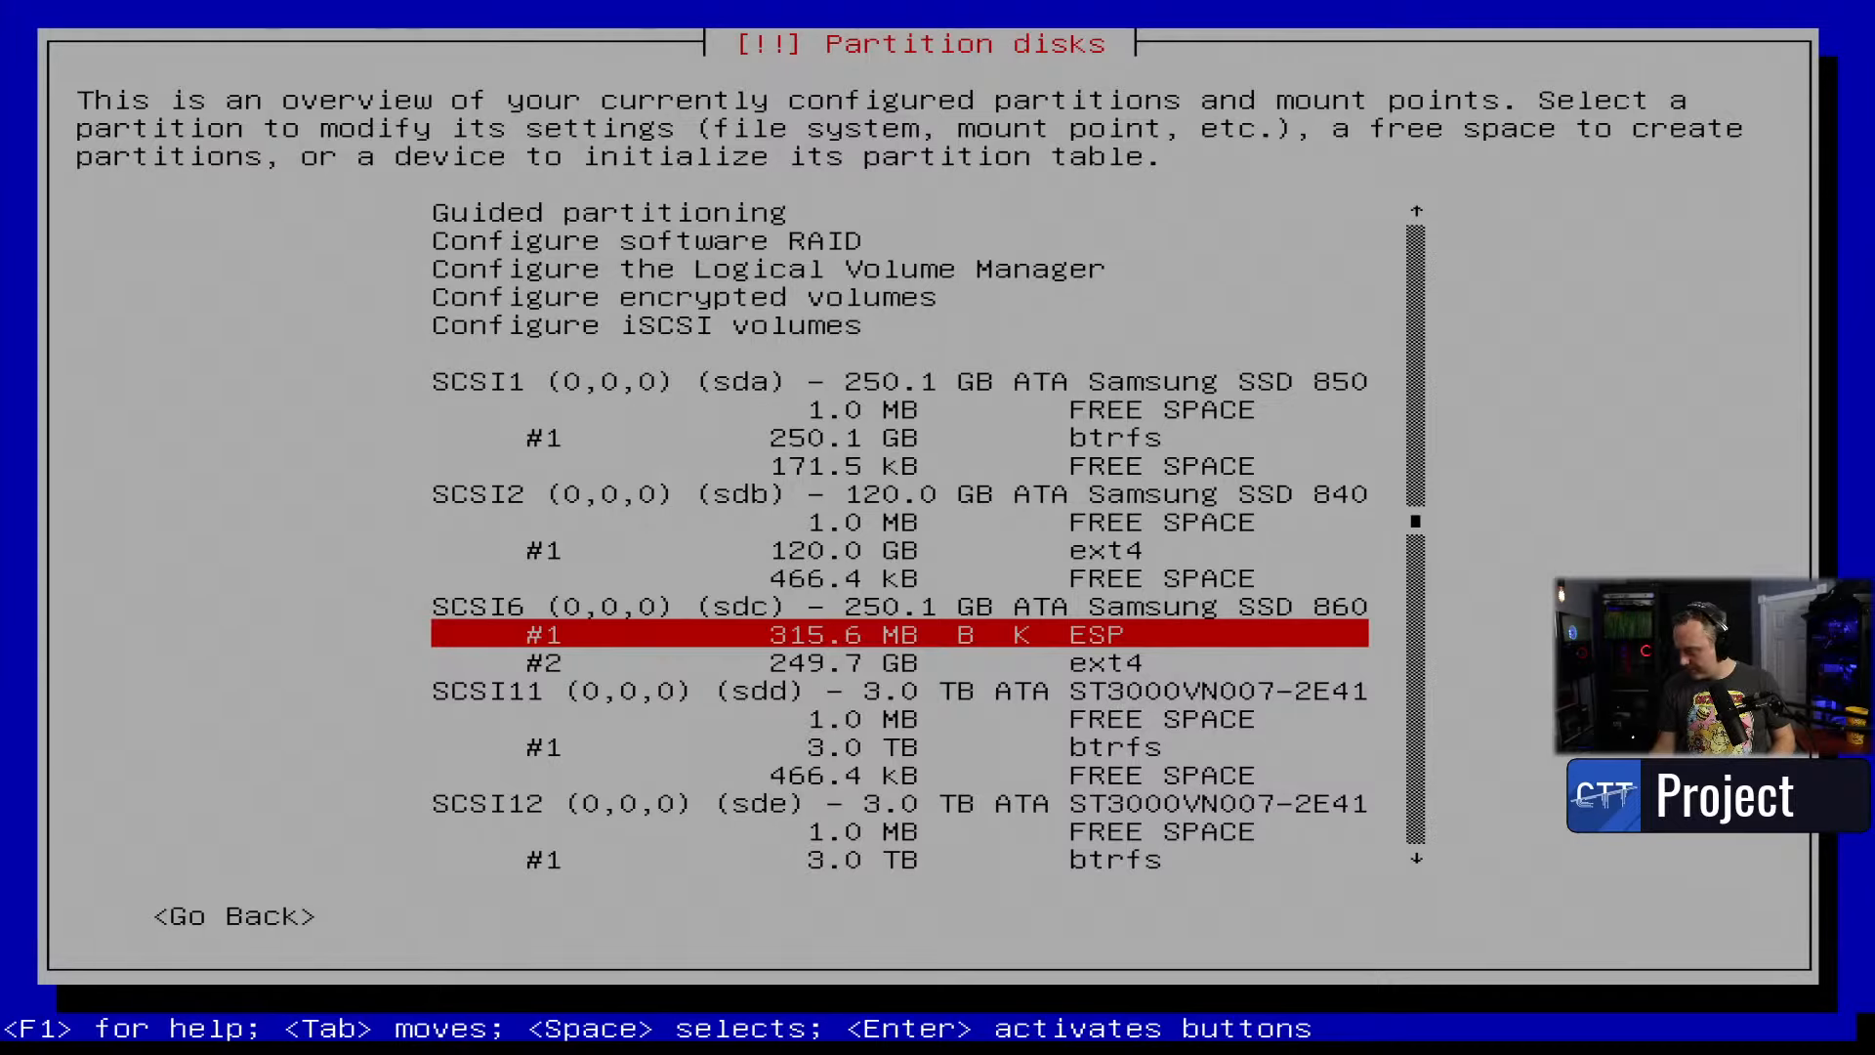
{"action": "key", "text": "Return"}
- Erase the 315.6 MB sdc EFI partition, then return to the overview at sdc partition #2
{"action": "key", "text": "Down"}
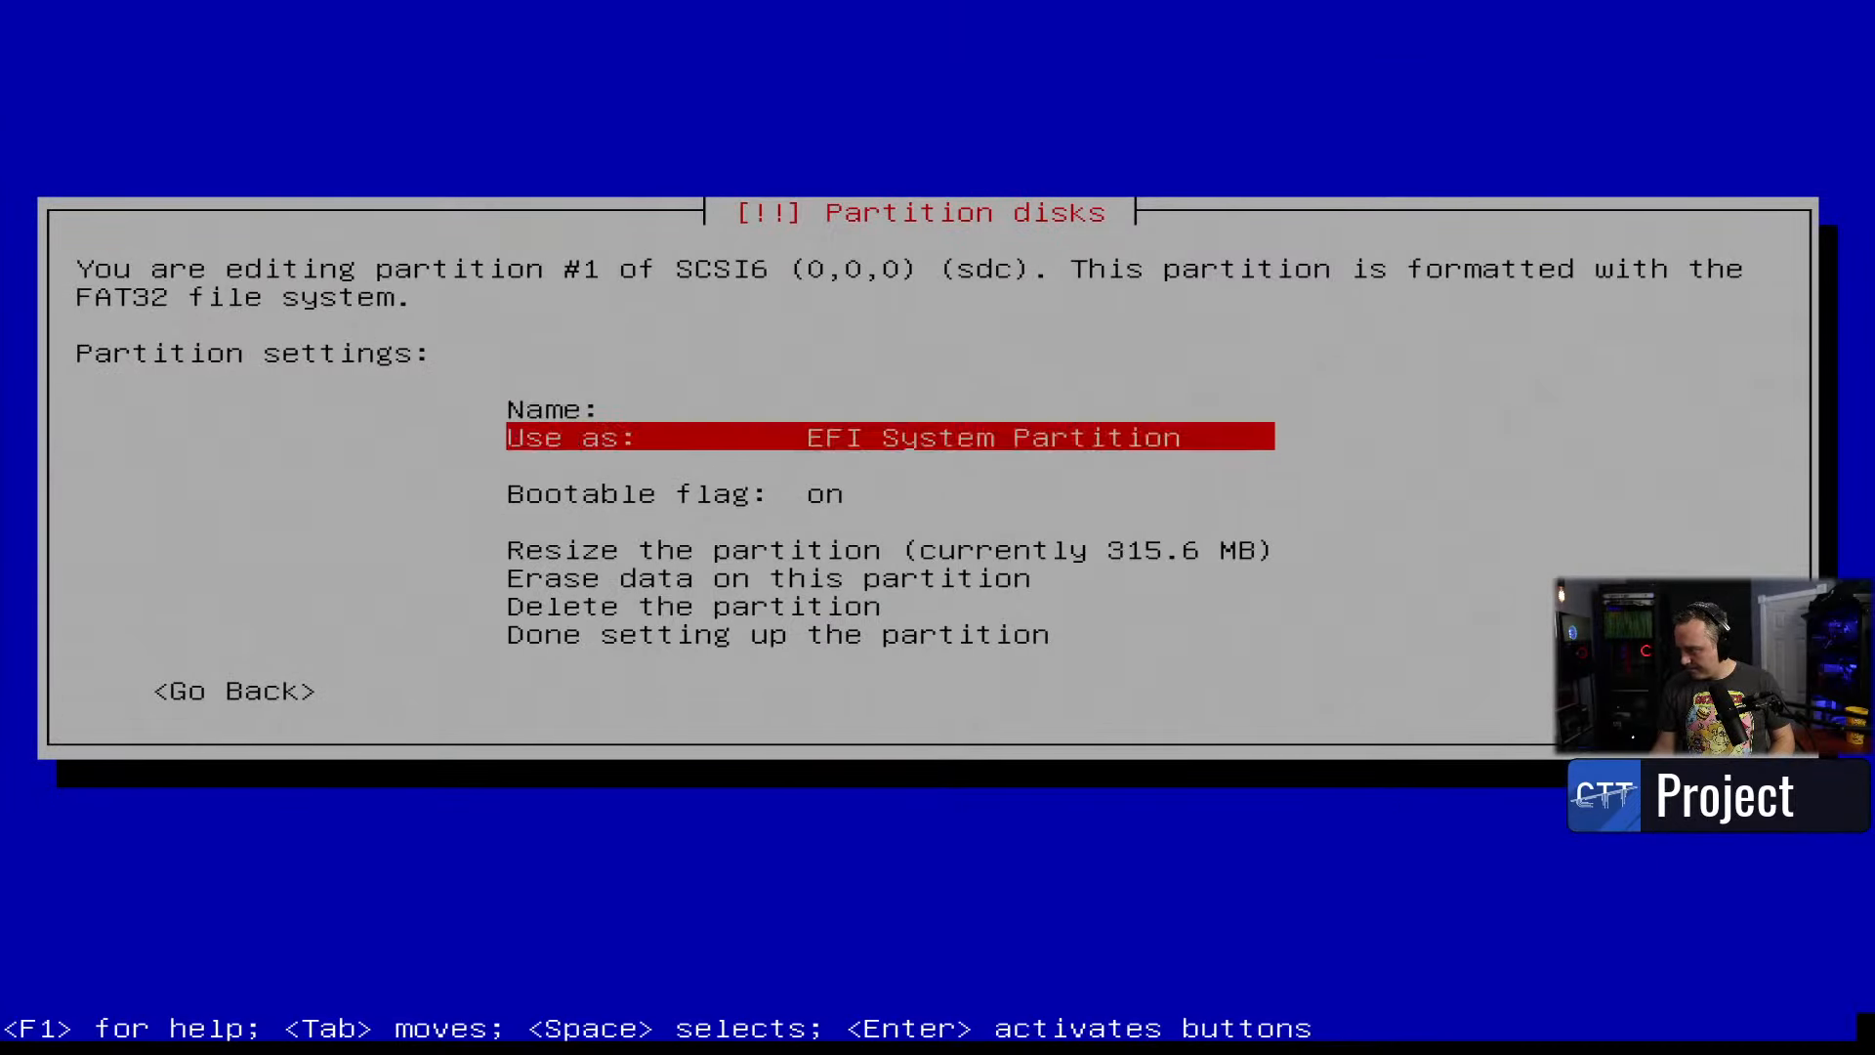
{"action": "key", "text": "Down"}
{"action": "key", "text": "Up"}
{"action": "key", "text": "Down"}
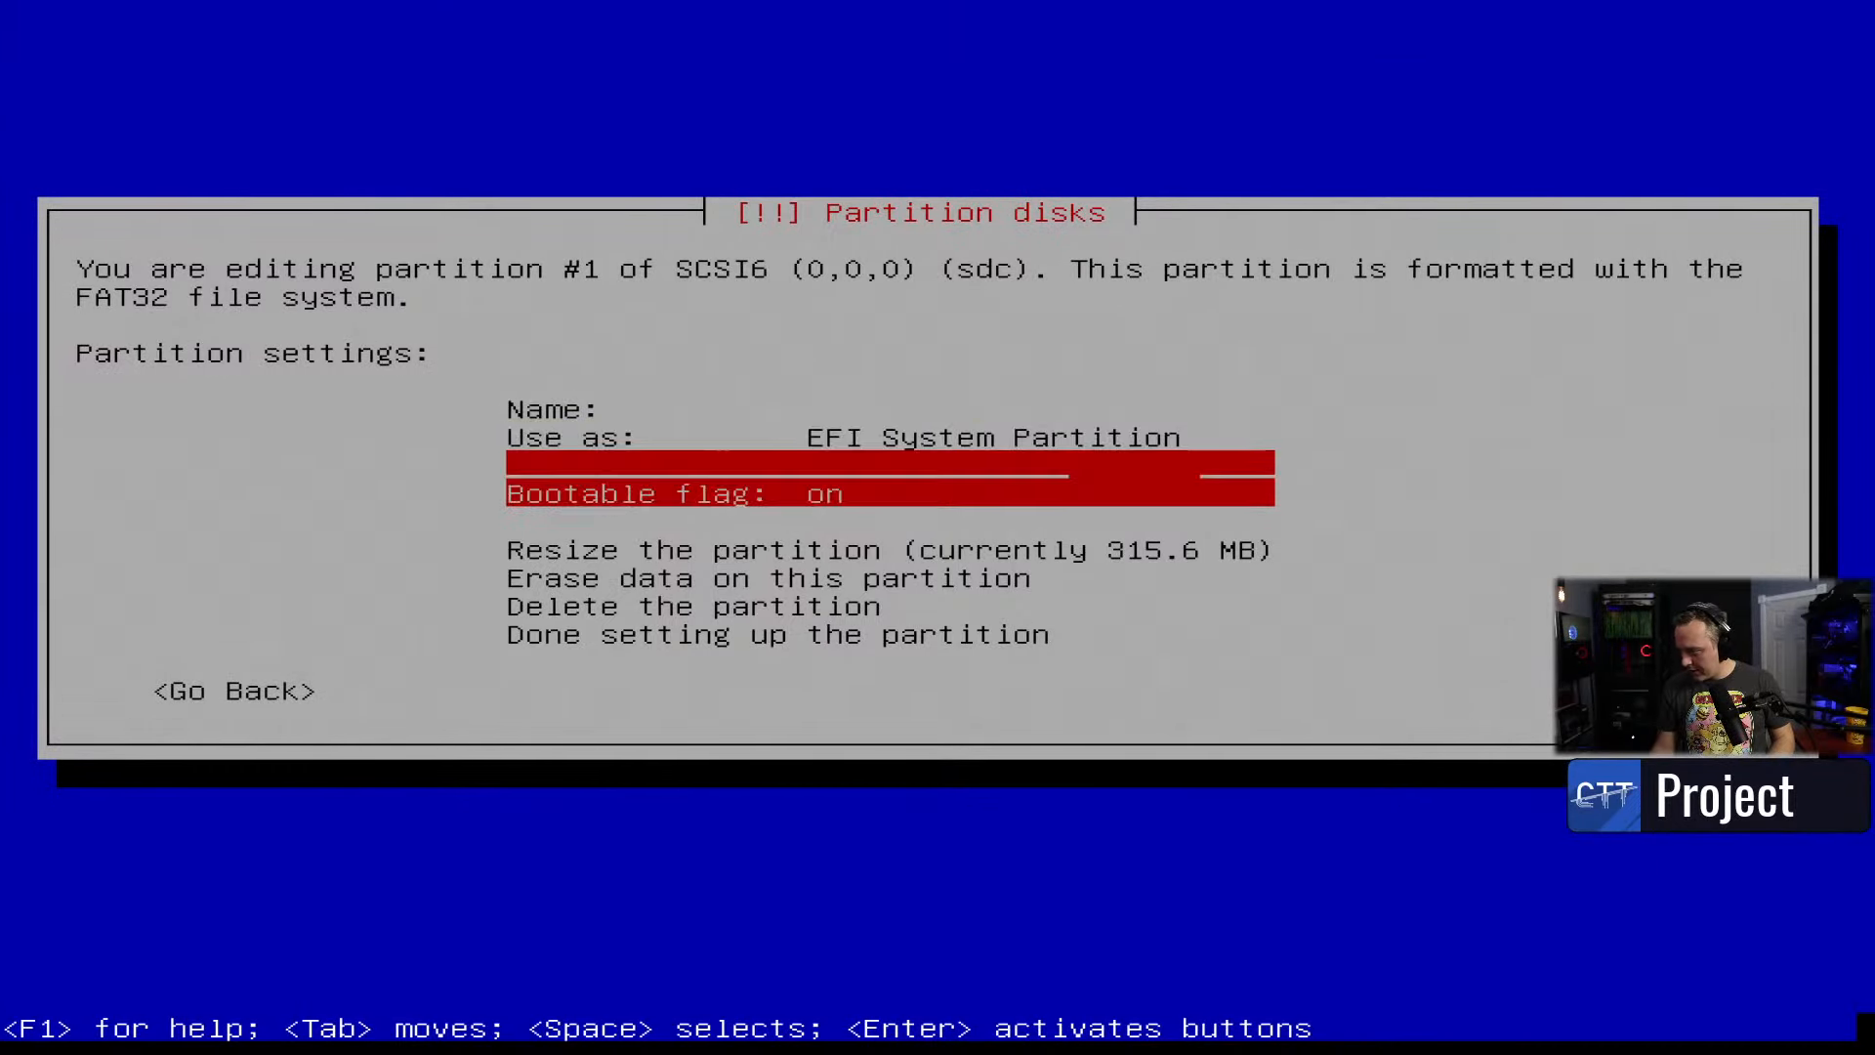
{"action": "key", "text": "Down"}
{"action": "key", "text": "Down"}
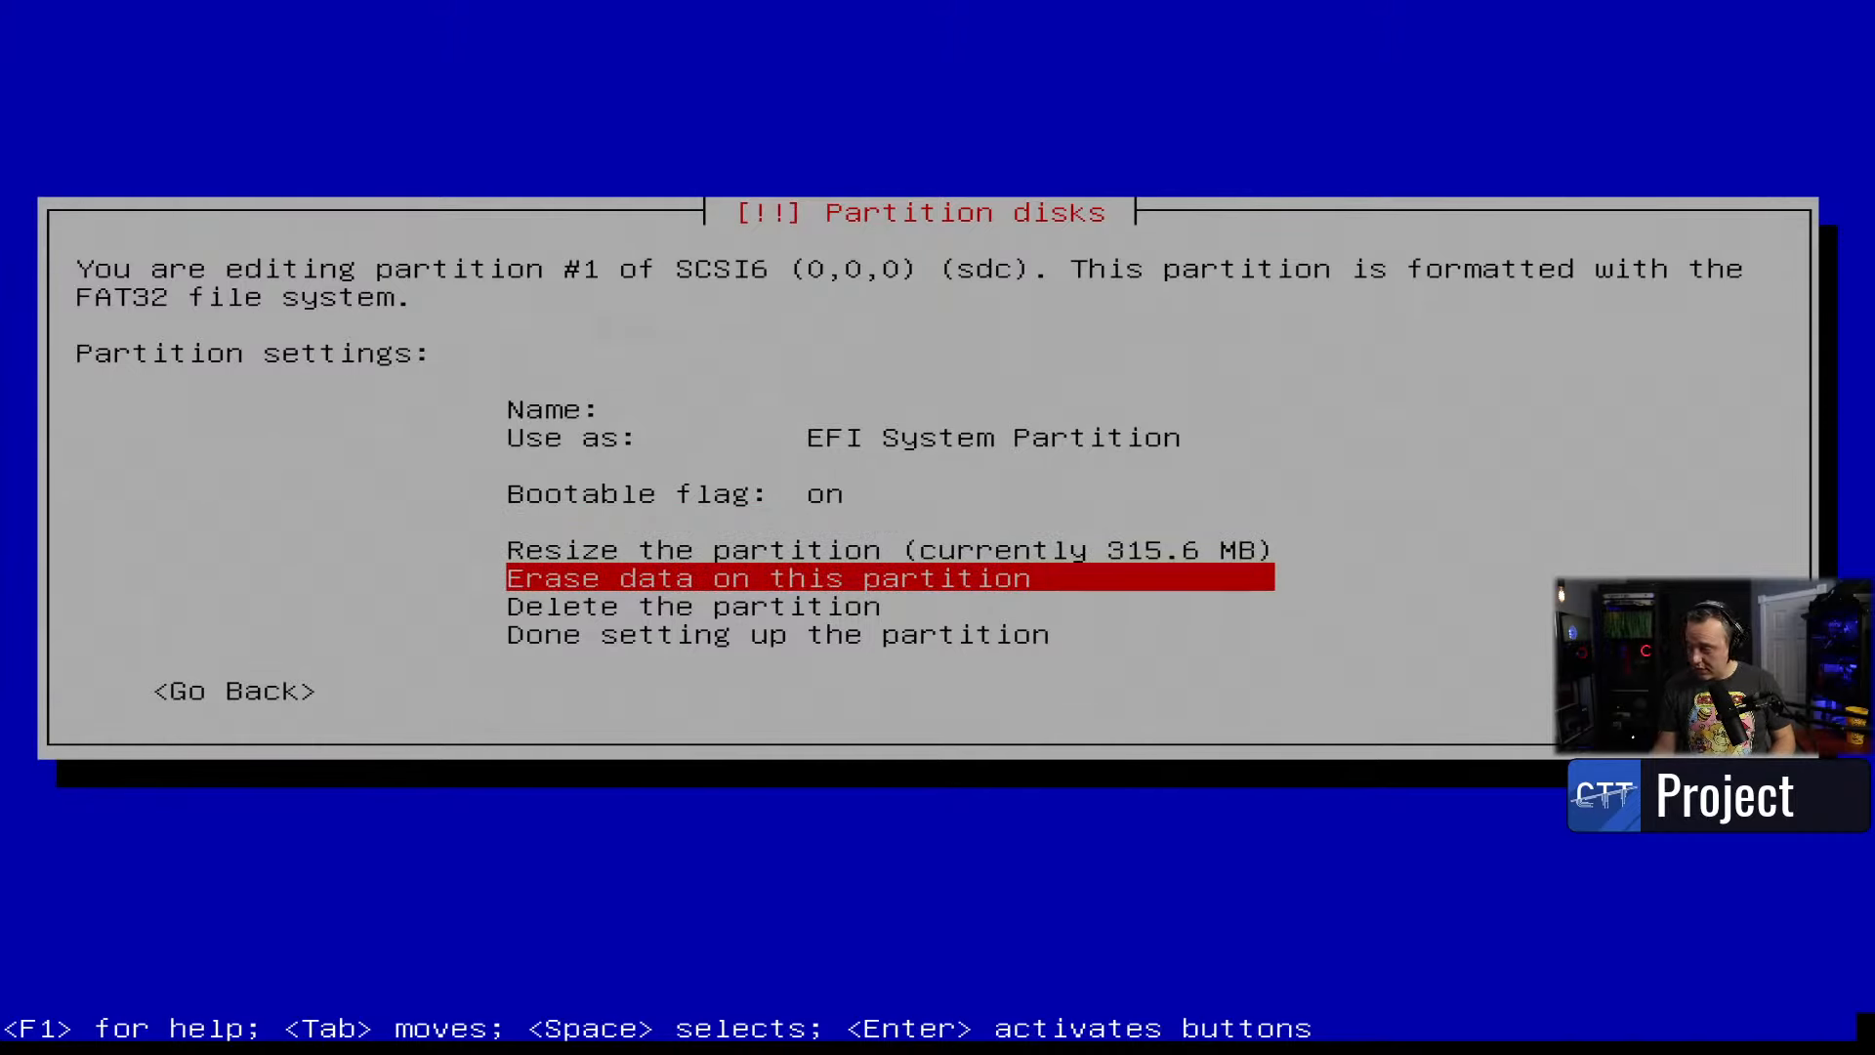
{"action": "key", "text": "Return"}
{"action": "key", "text": "Tab"}
{"action": "key", "text": "Return"}
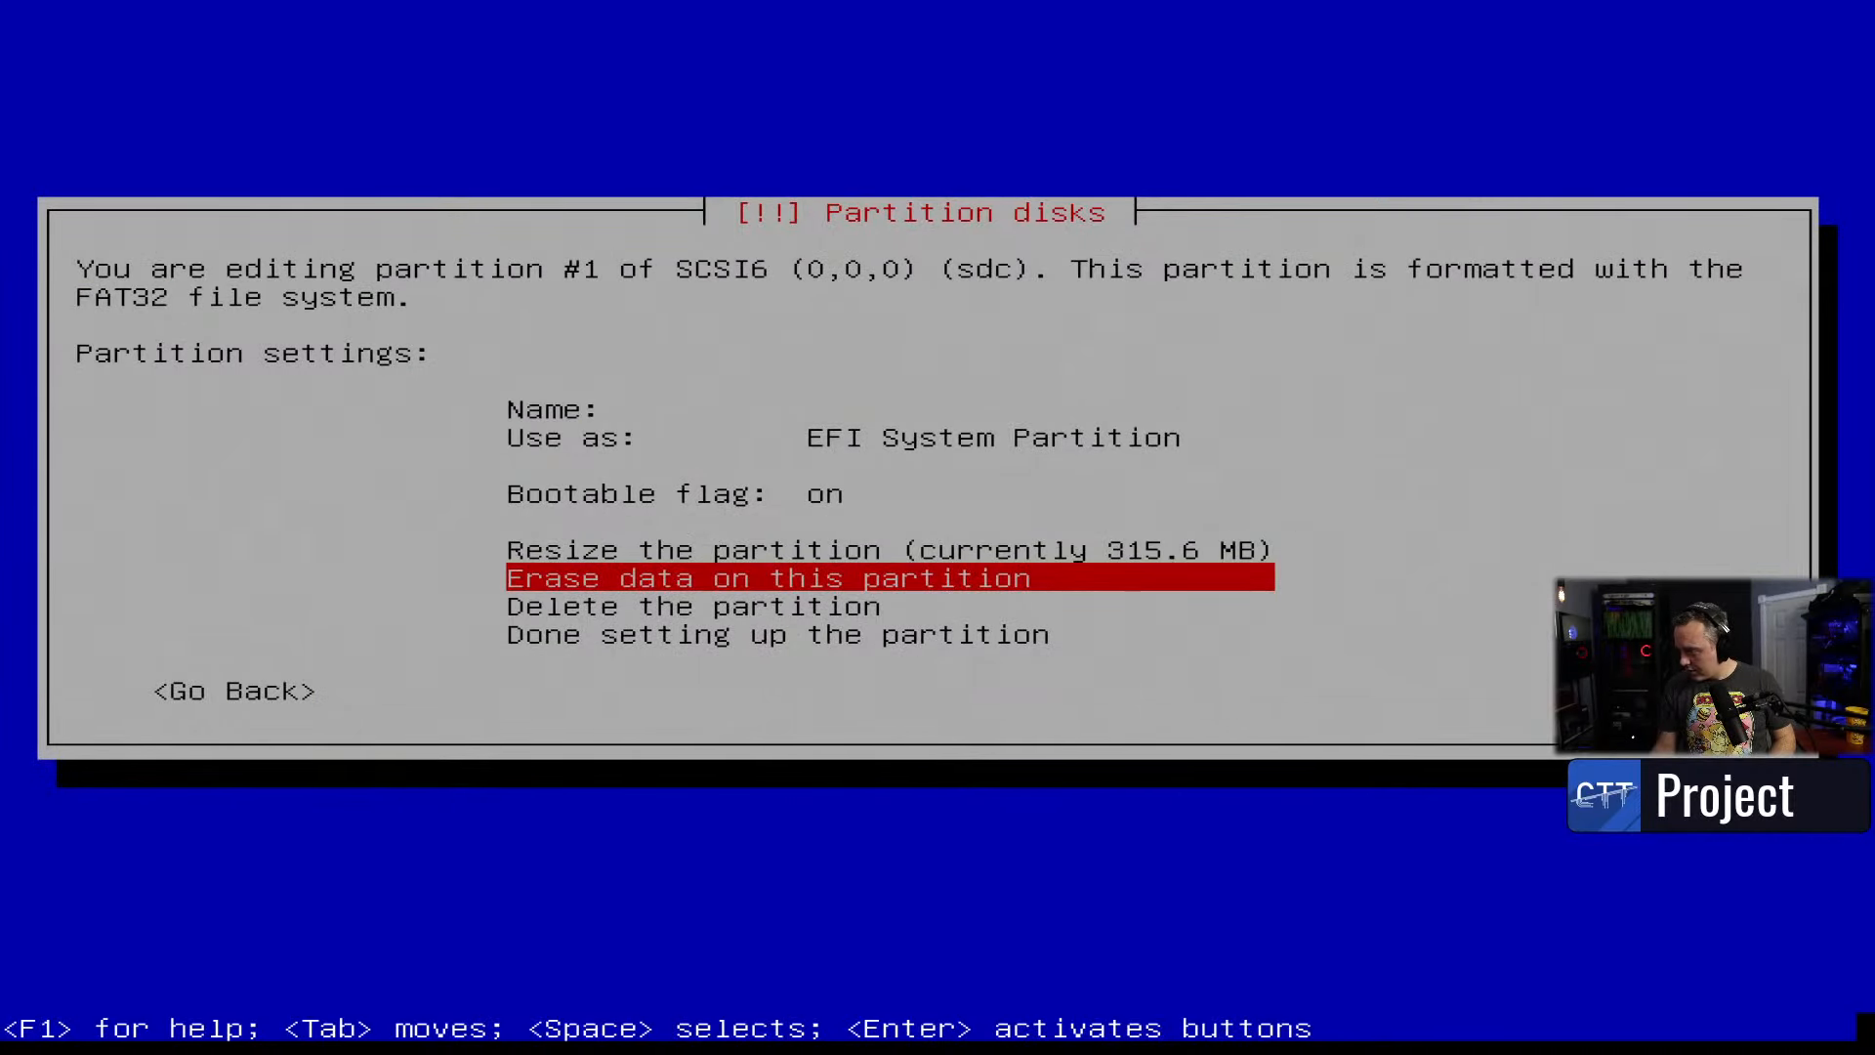
{"action": "key", "text": "Tab"}
{"action": "key", "text": "Tab"}
{"action": "key", "text": "Tab"}
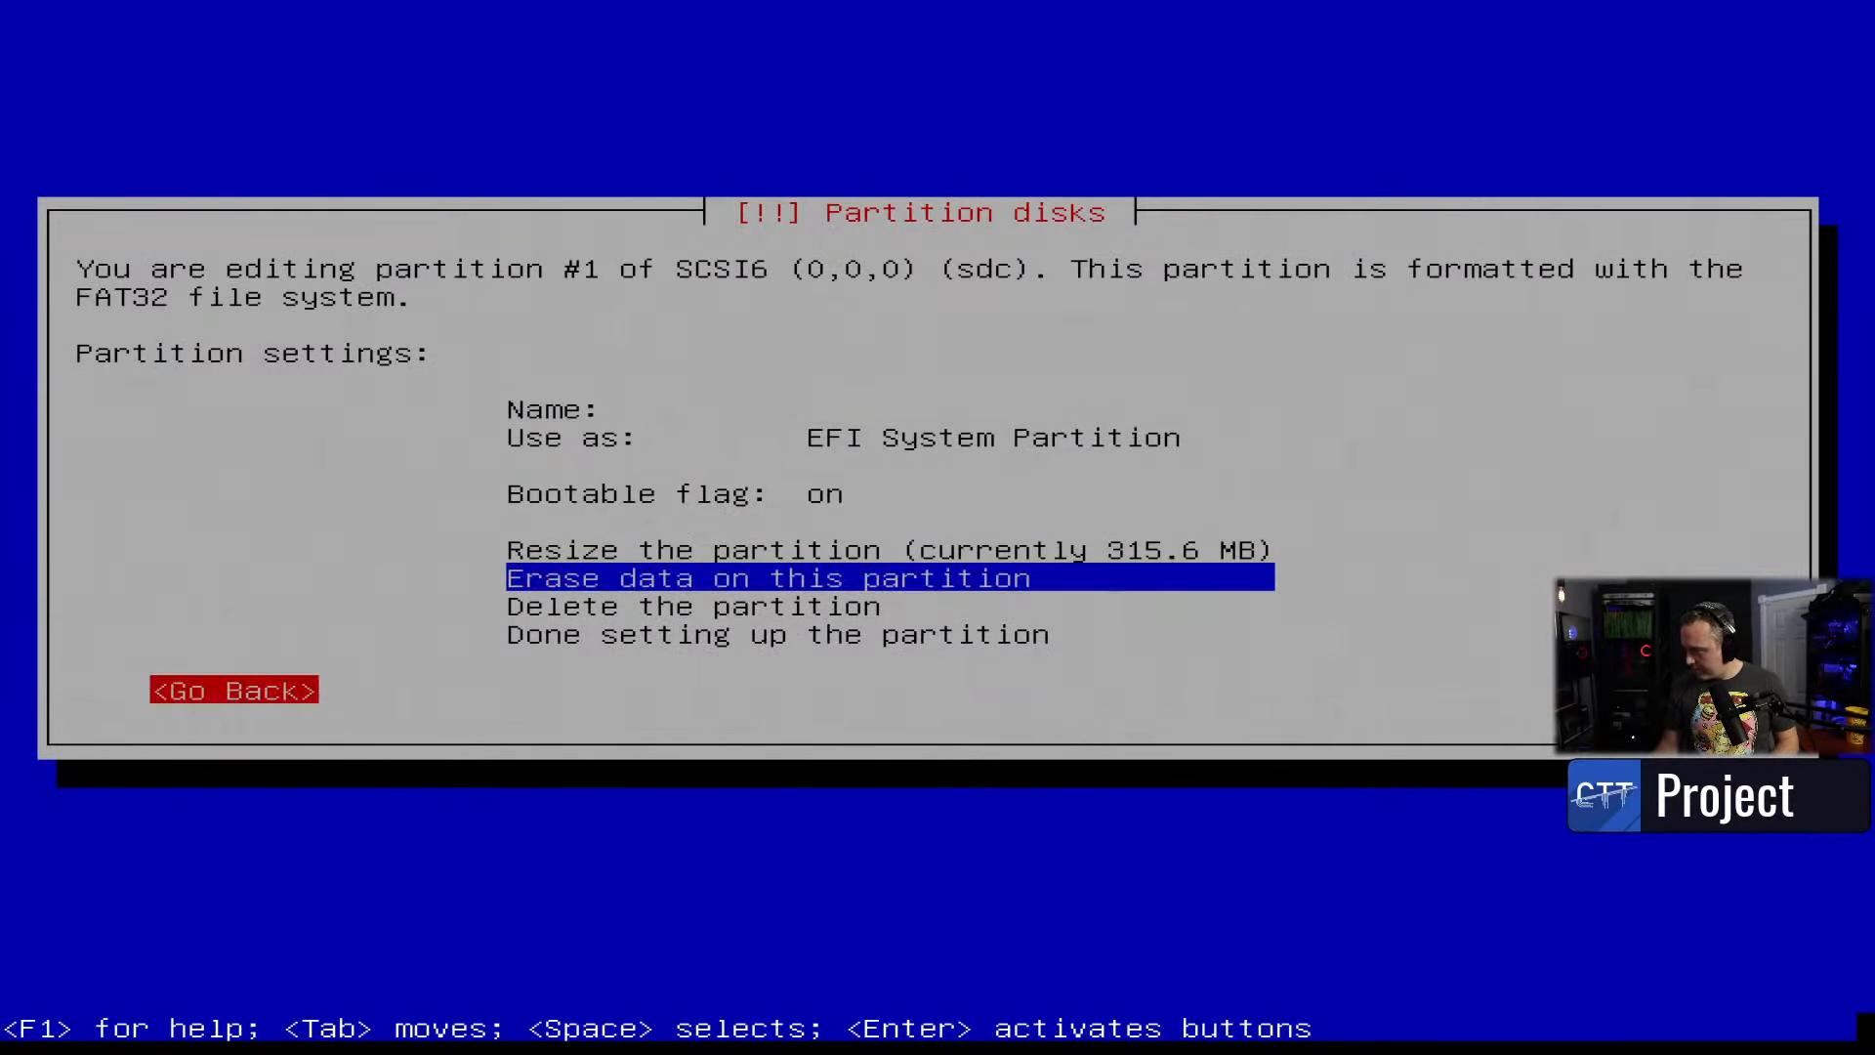
{"action": "key", "text": "Return"}
{"action": "key", "text": "Down"}
- Start zero-overwriting sdc partition #2, then cancel the erase at 7%
{"action": "key", "text": "Return"}
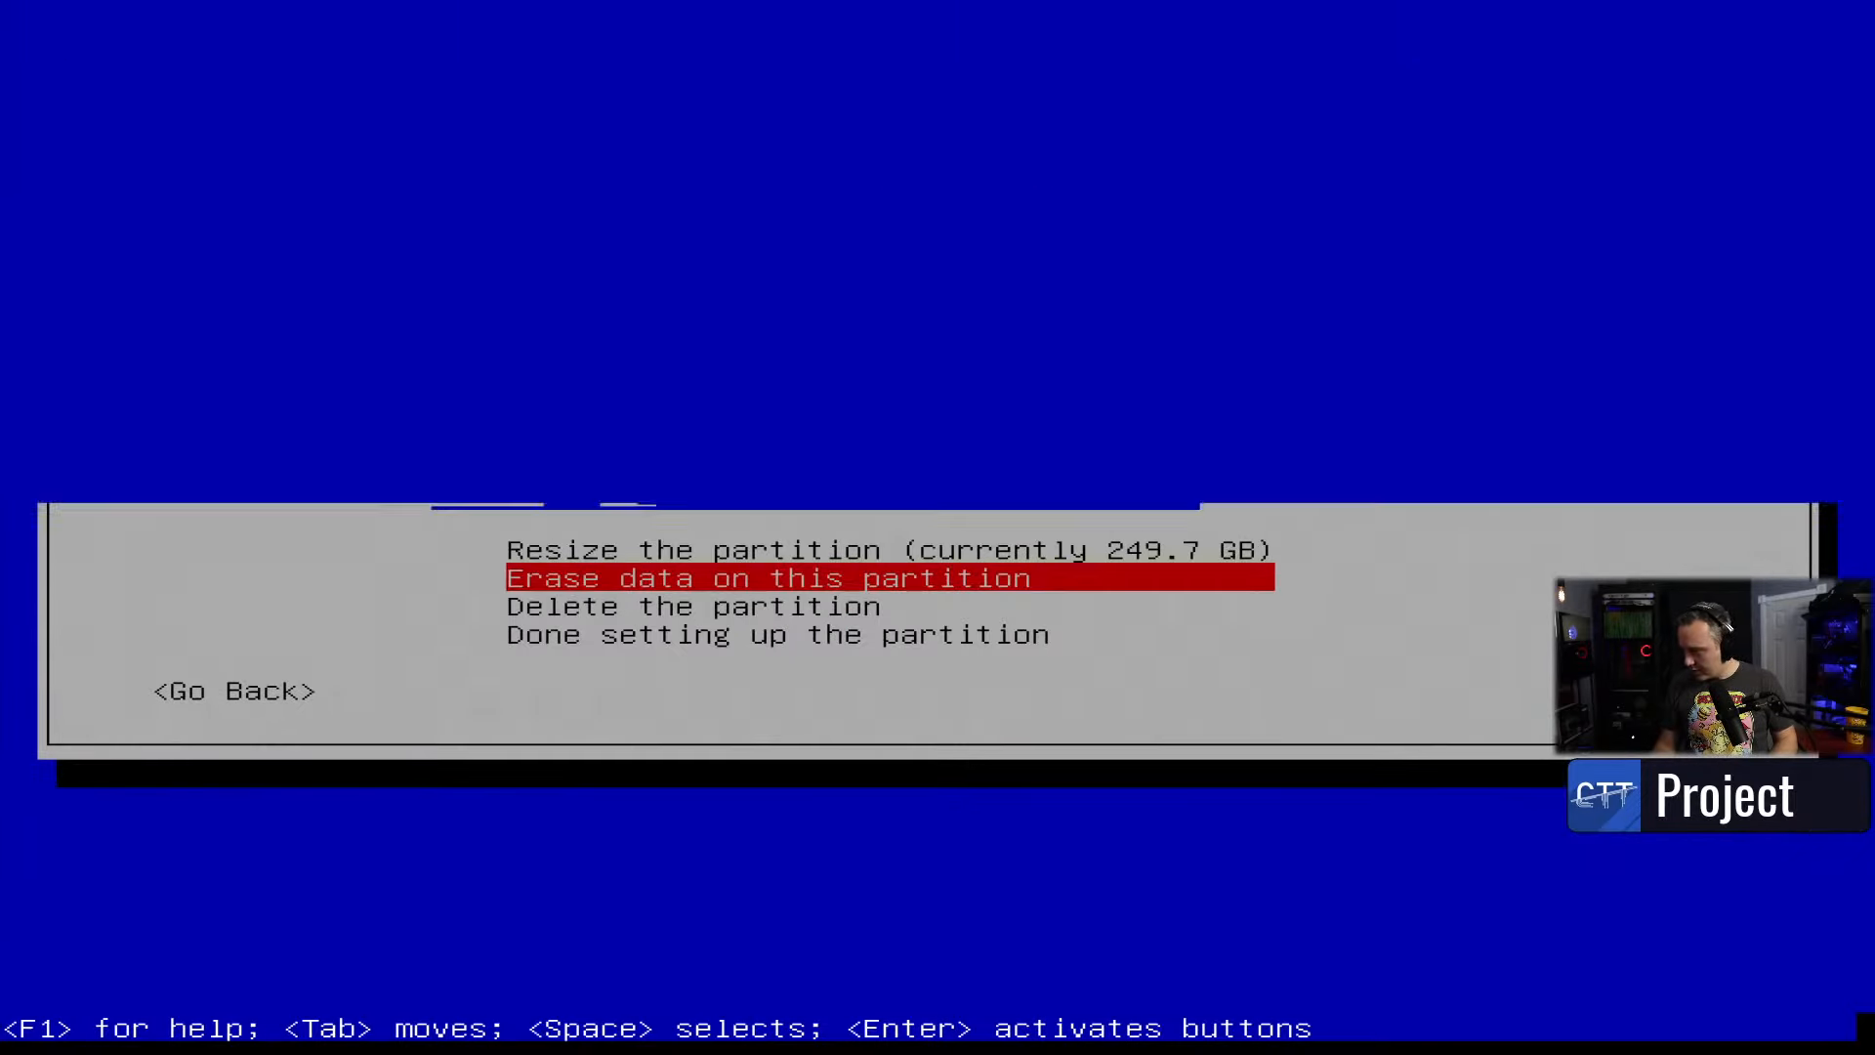
{"action": "key", "text": "Return"}
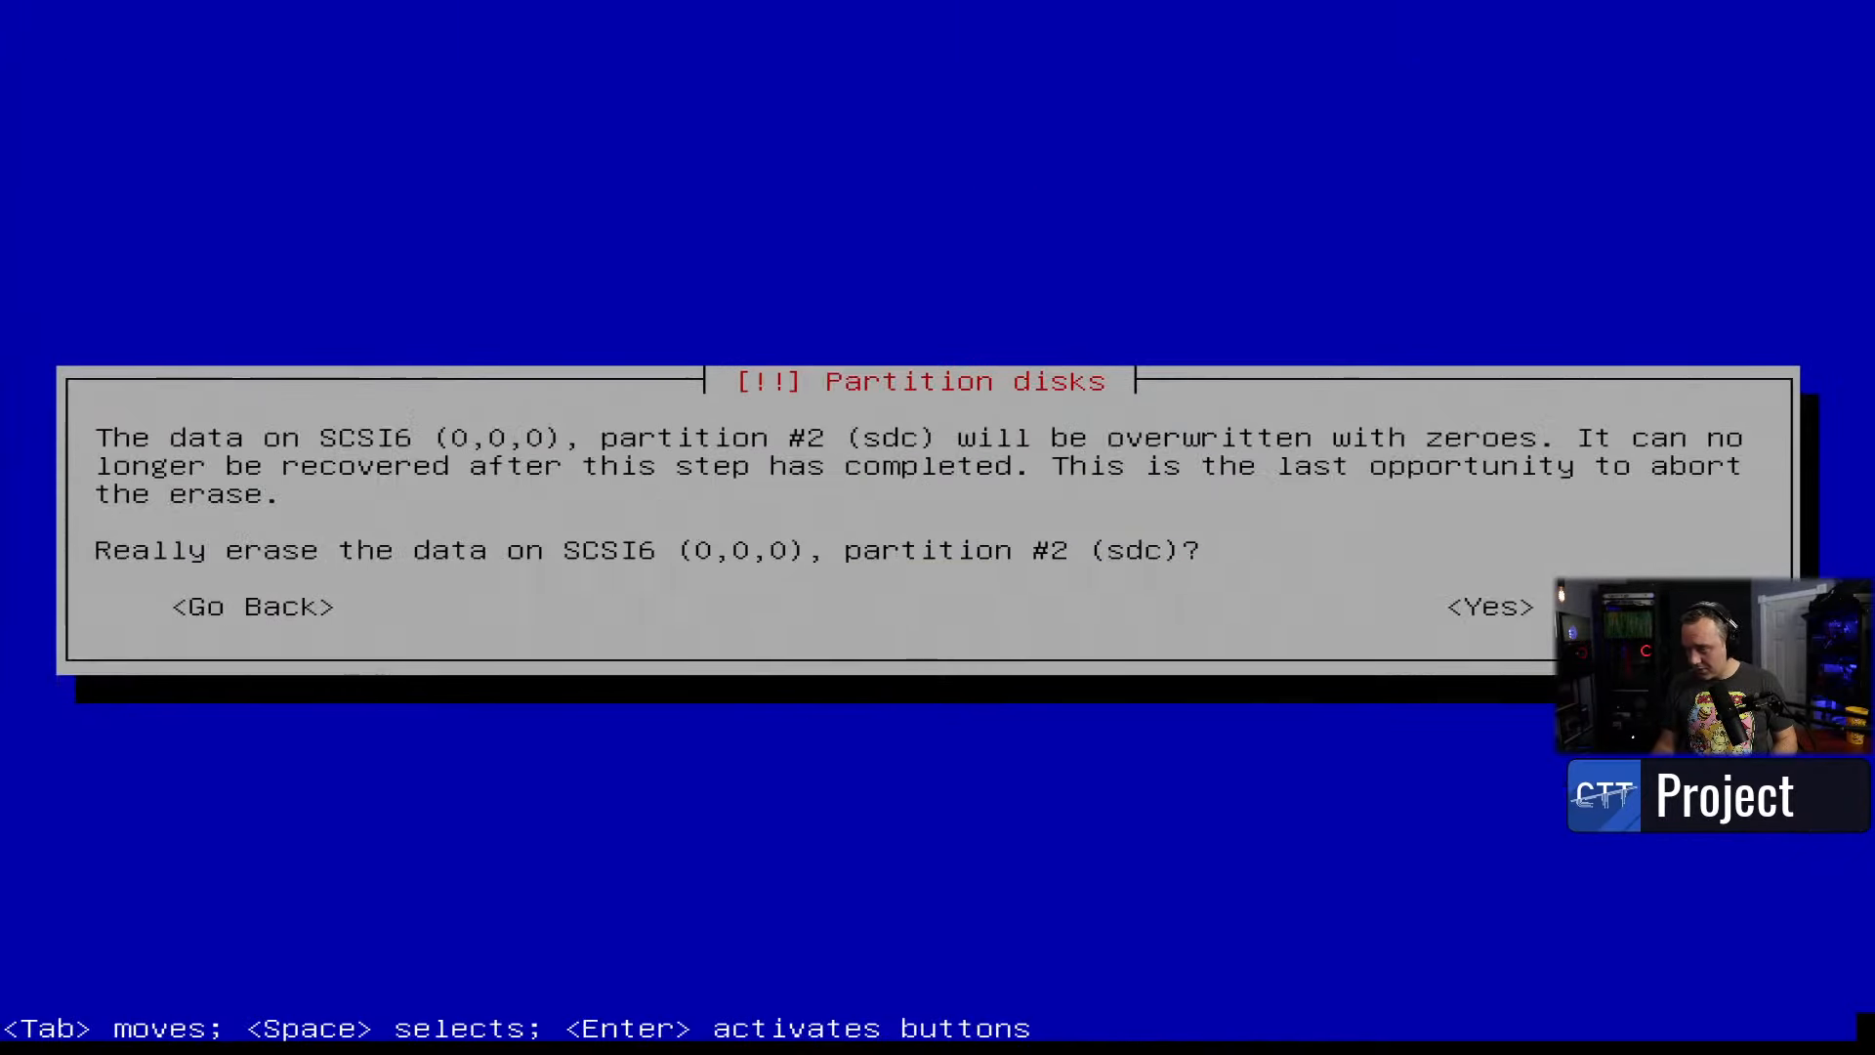
{"action": "key", "text": "Tab"}
{"action": "key", "text": "Return"}
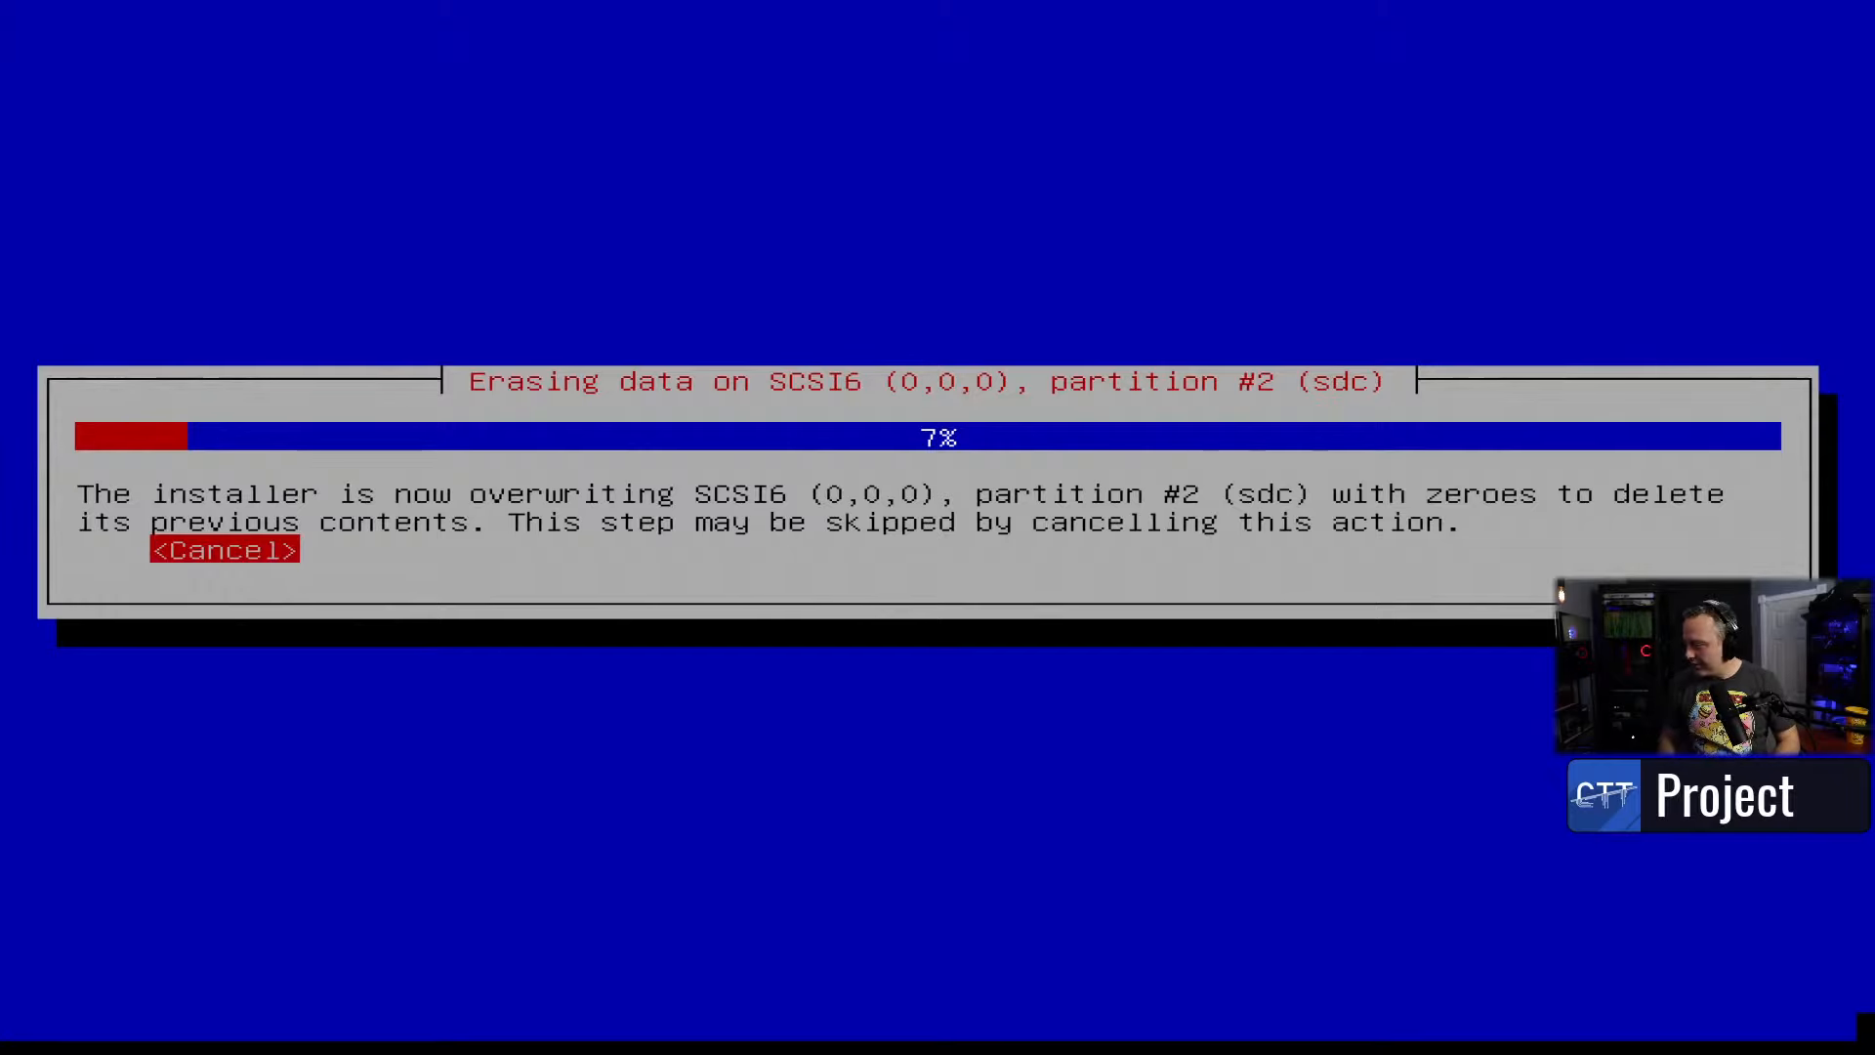
{"action": "key", "text": "Return"}
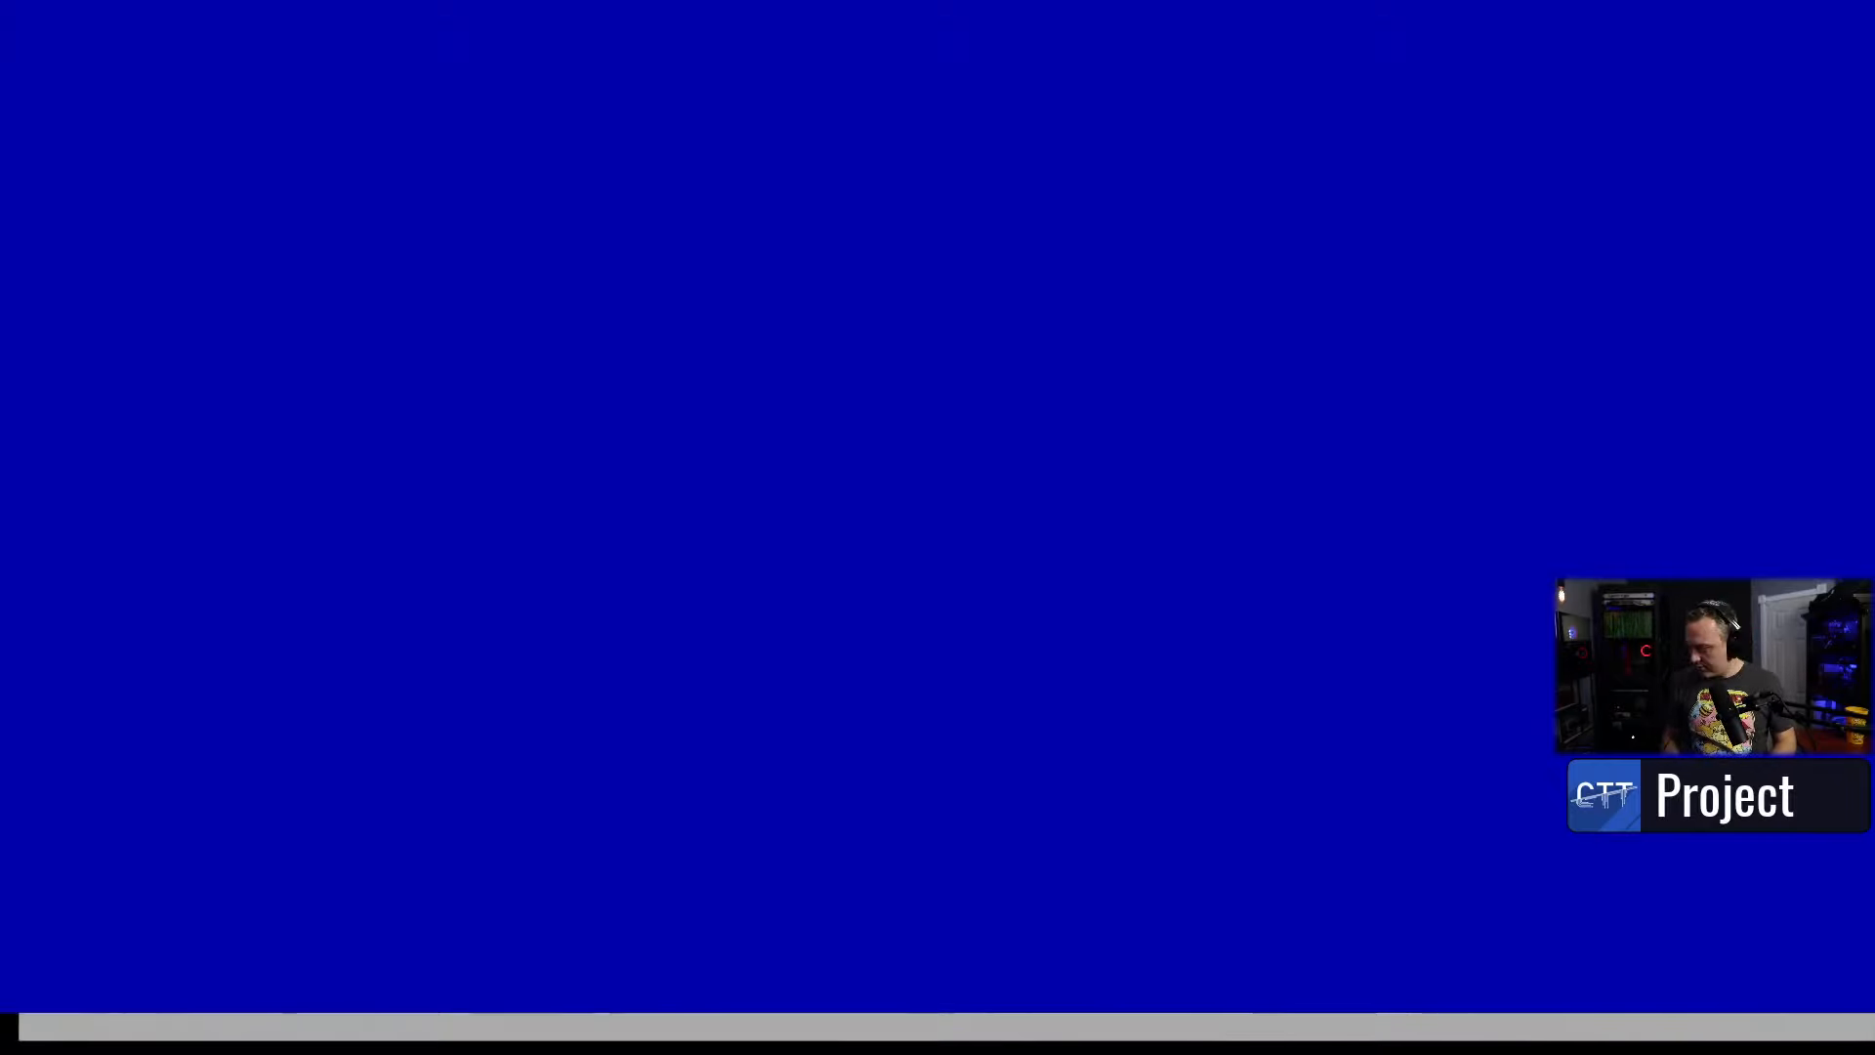
- Set sdc partition #2 to be formatted as ext4 and mounted at /
{"action": "key", "text": "Down"}
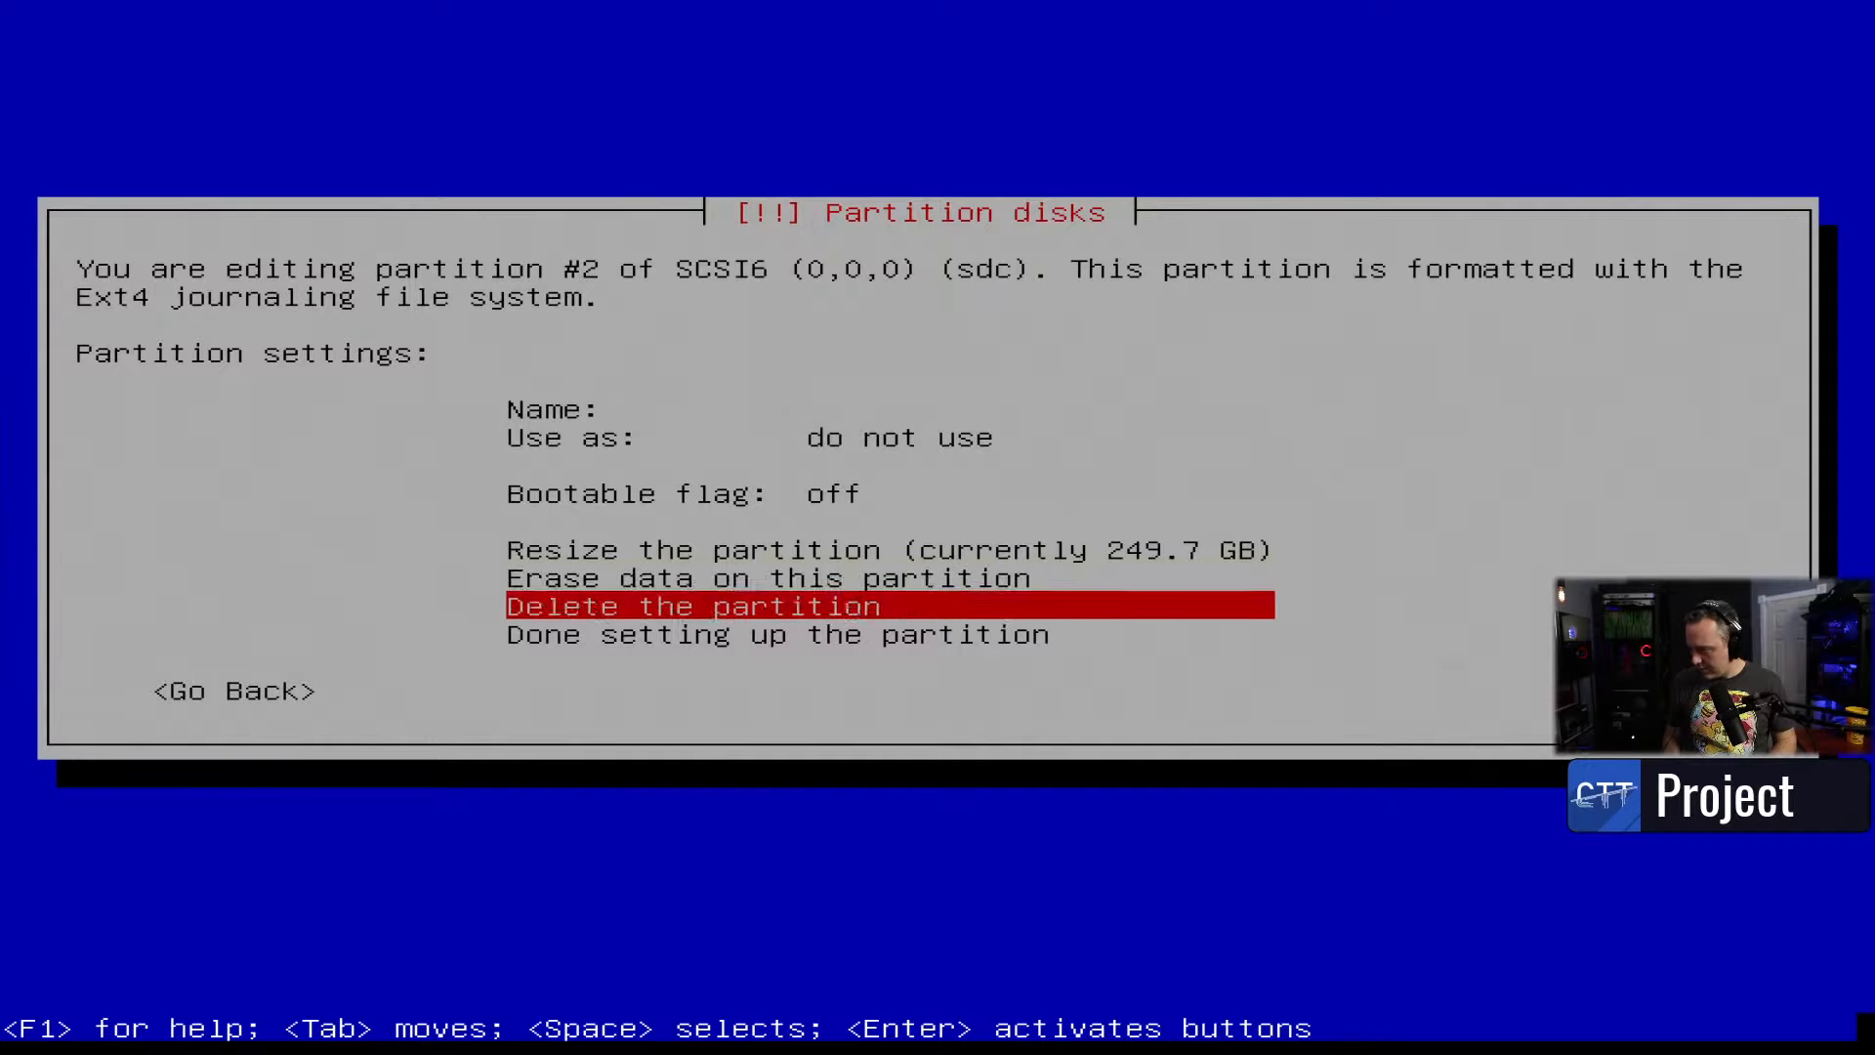
{"action": "key", "text": "Up"}
{"action": "key", "text": "Down"}
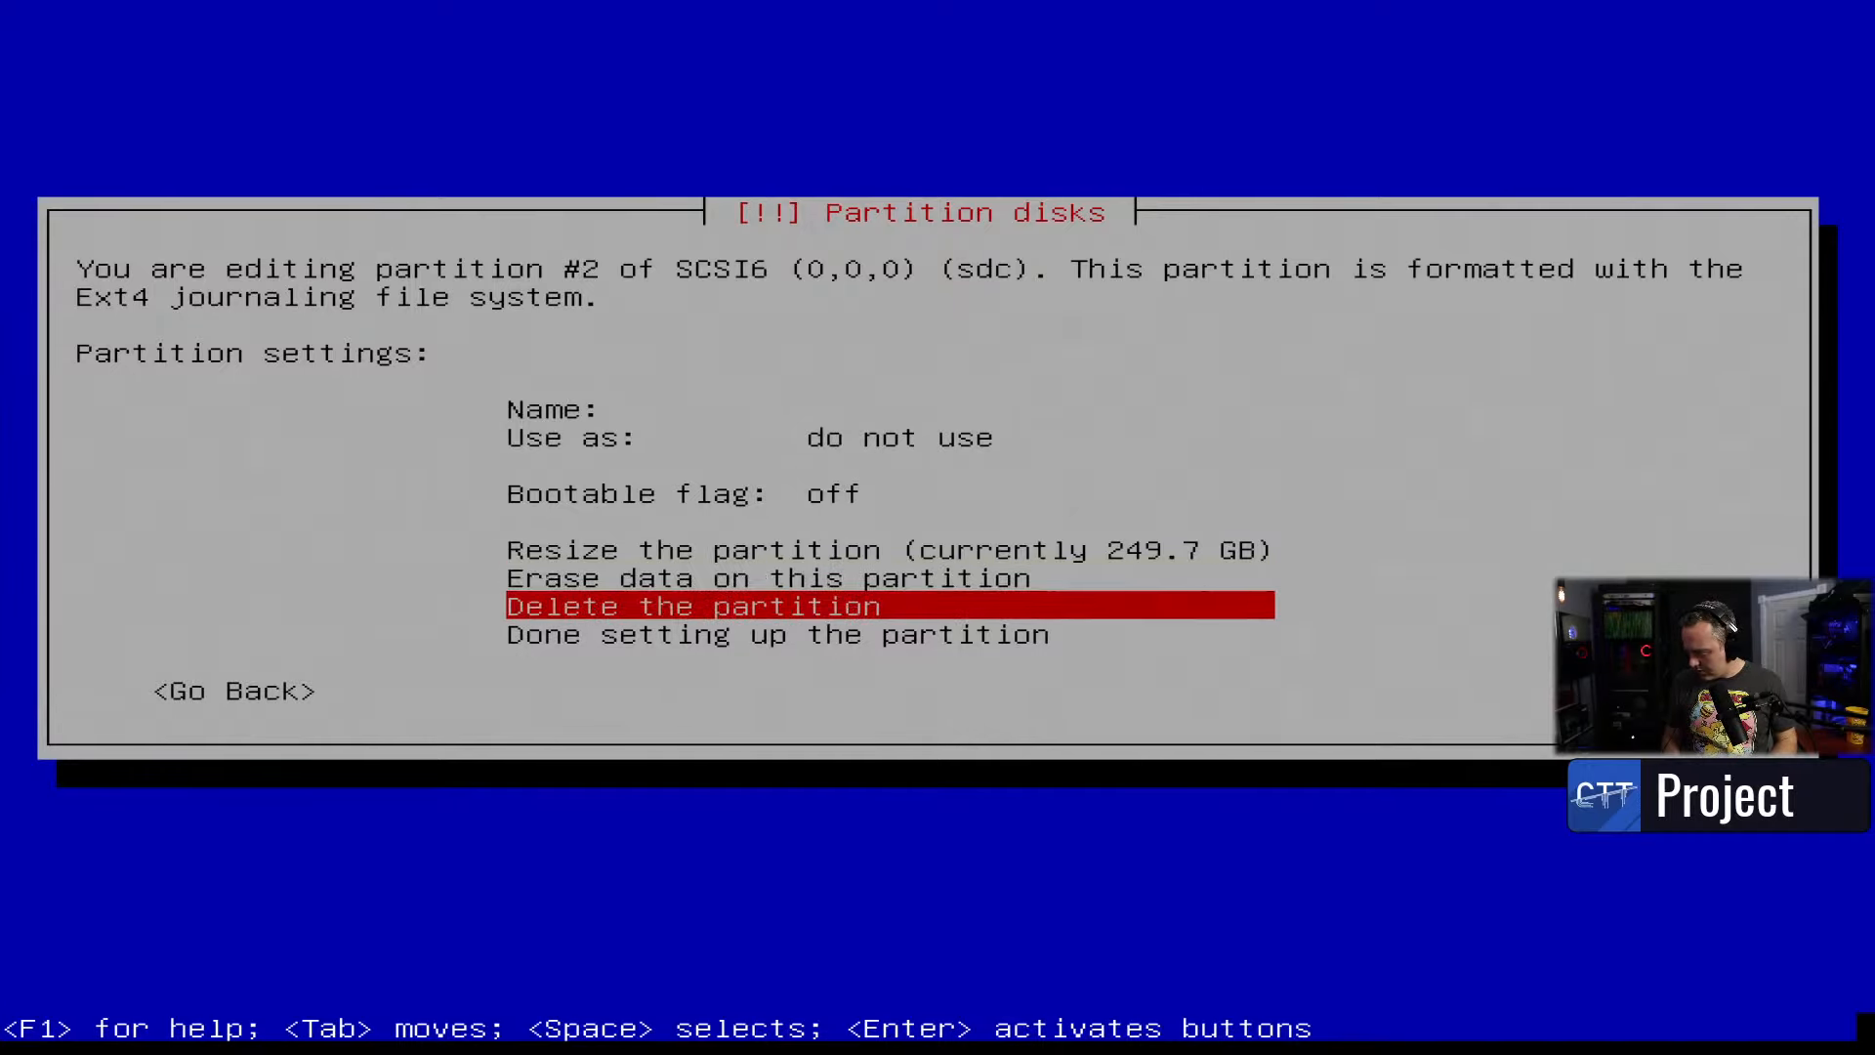
{"action": "key", "text": "Up"}
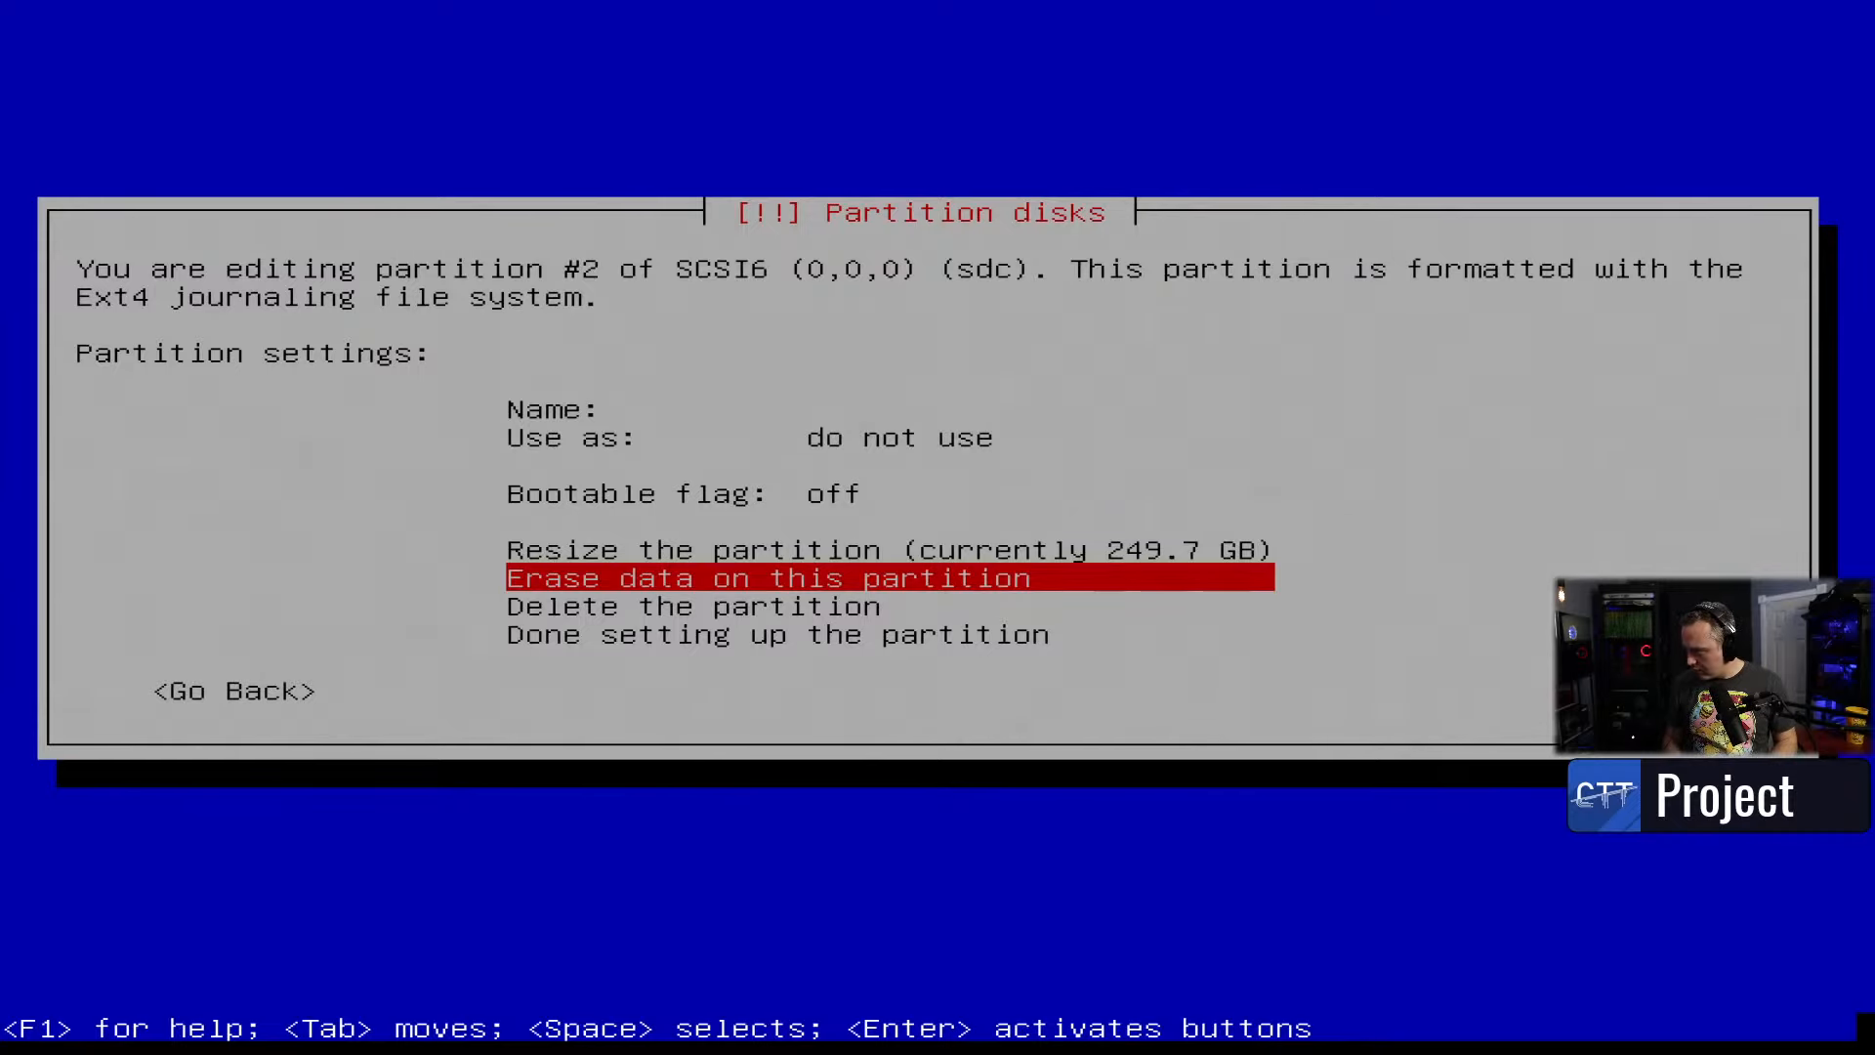
{"action": "key", "text": "Up"}
{"action": "key", "text": "Up"}
{"action": "key", "text": "Up"}
{"action": "key", "text": "Return"}
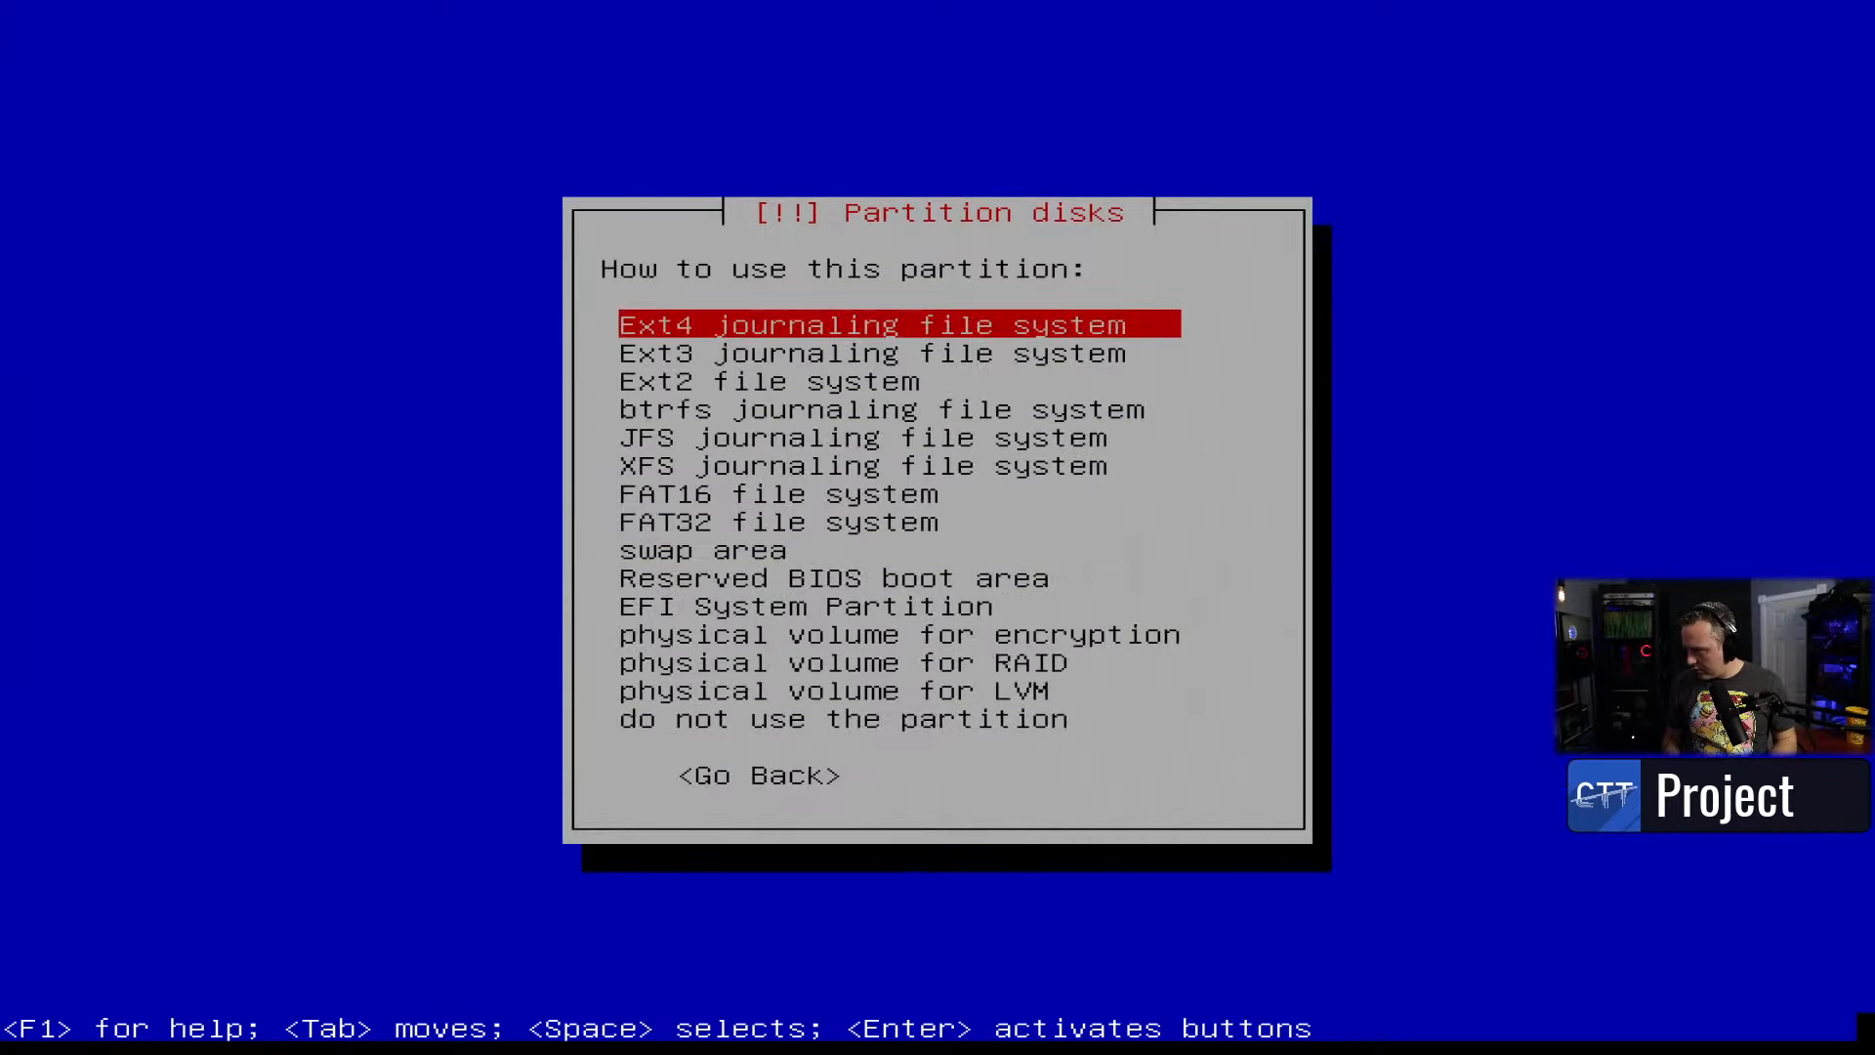
{"action": "key", "text": "Return"}
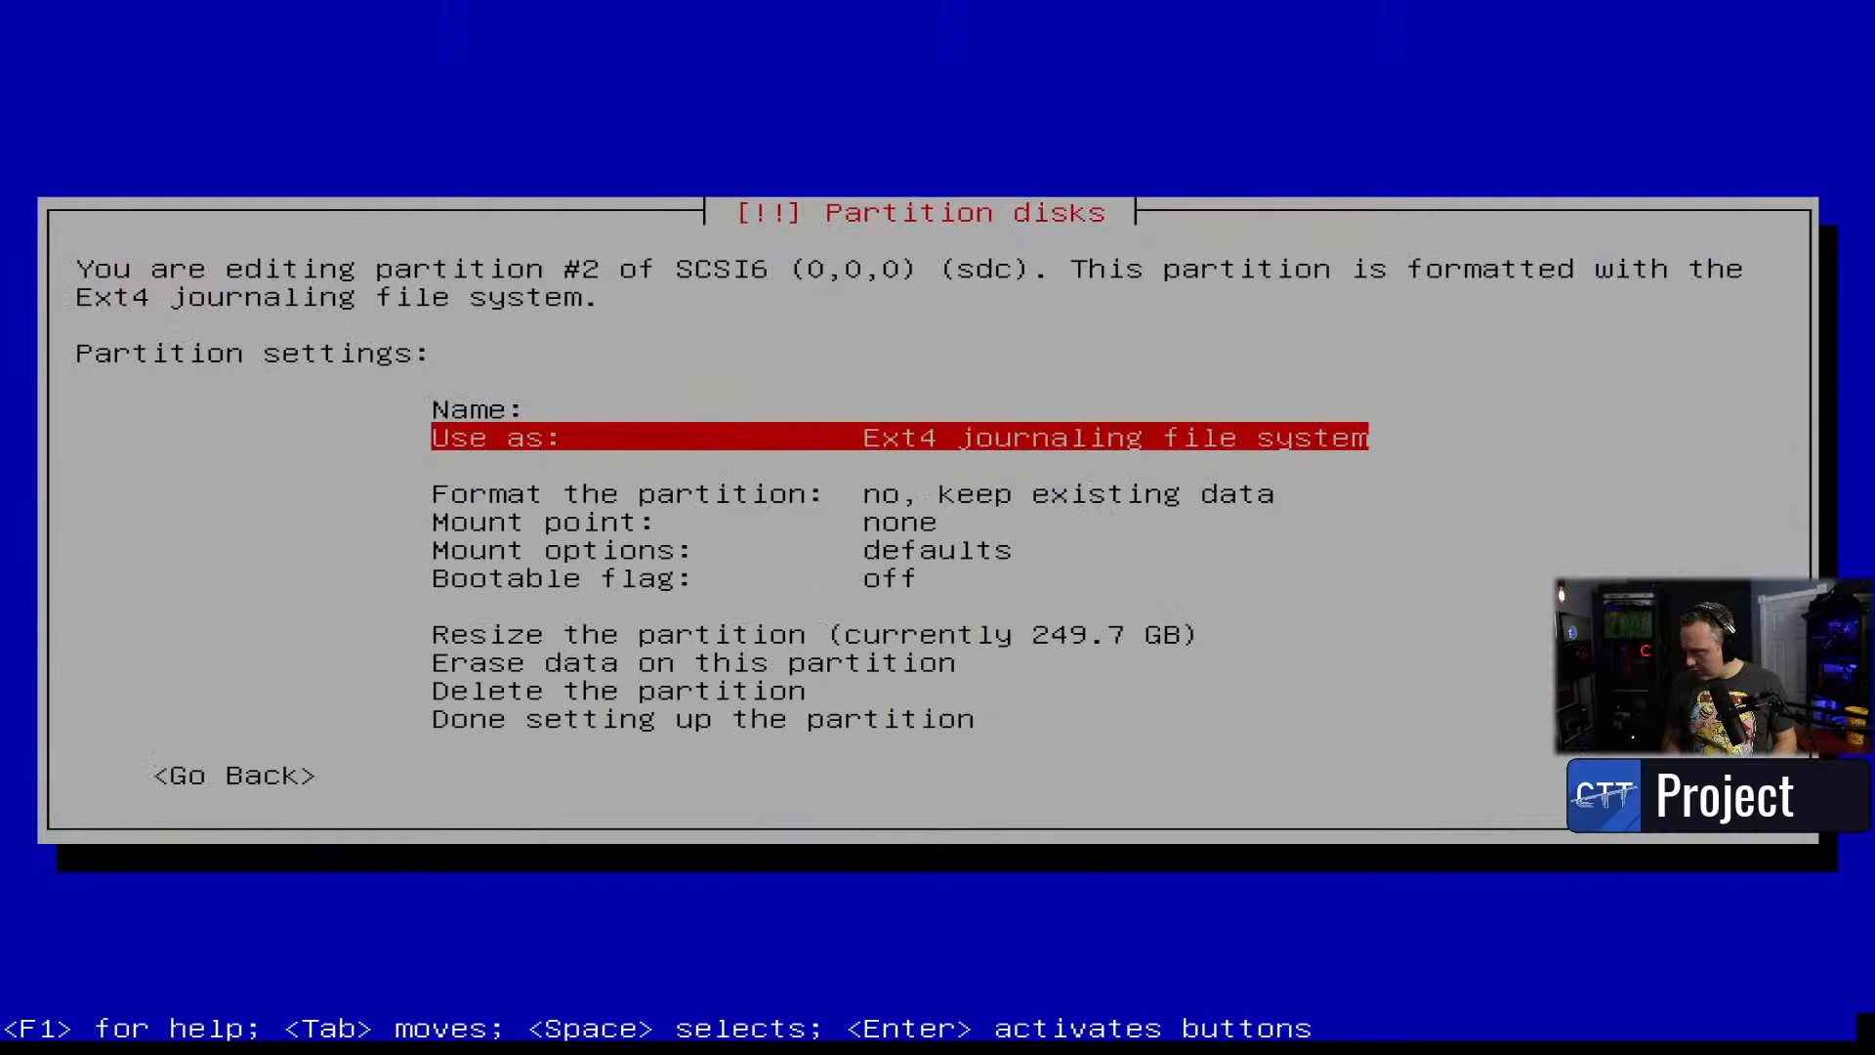
{"action": "key", "text": "Down"}
{"action": "key", "text": "Down"}
{"action": "key", "text": "Return"}
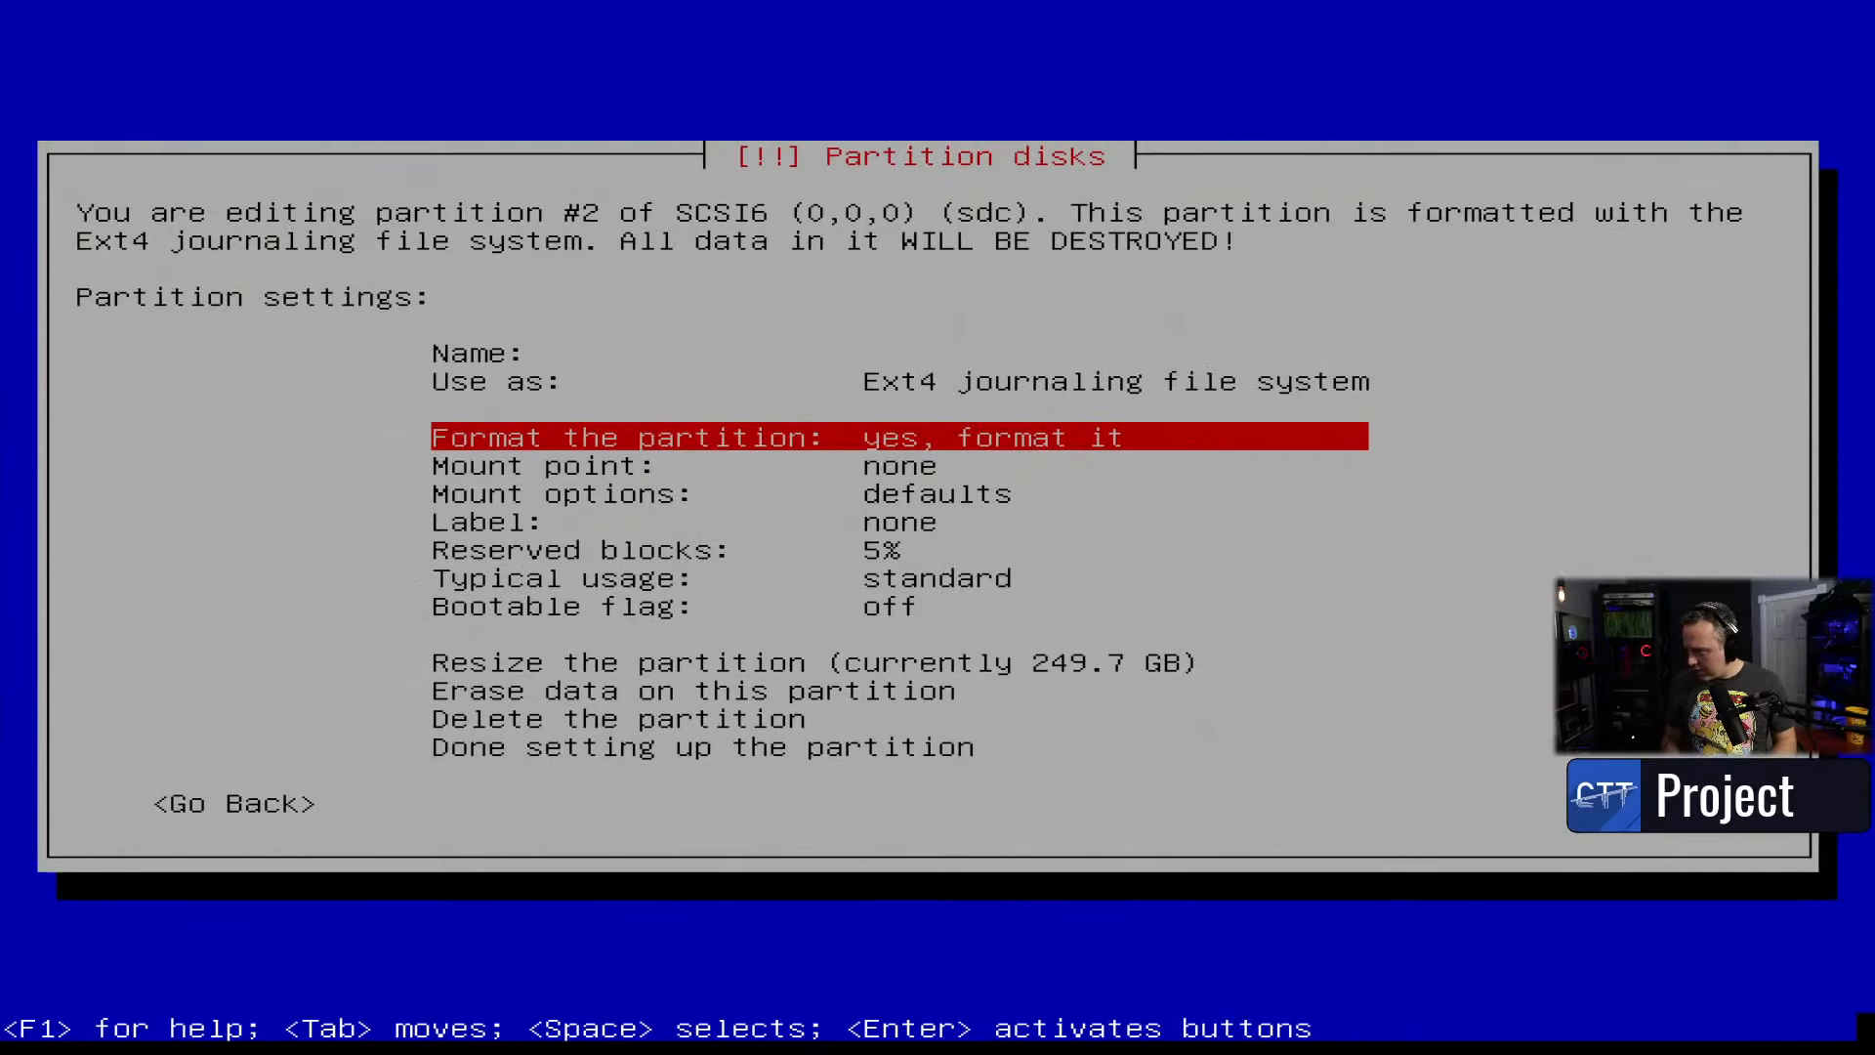
{"action": "key", "text": "Down"}
{"action": "key", "text": "Return"}
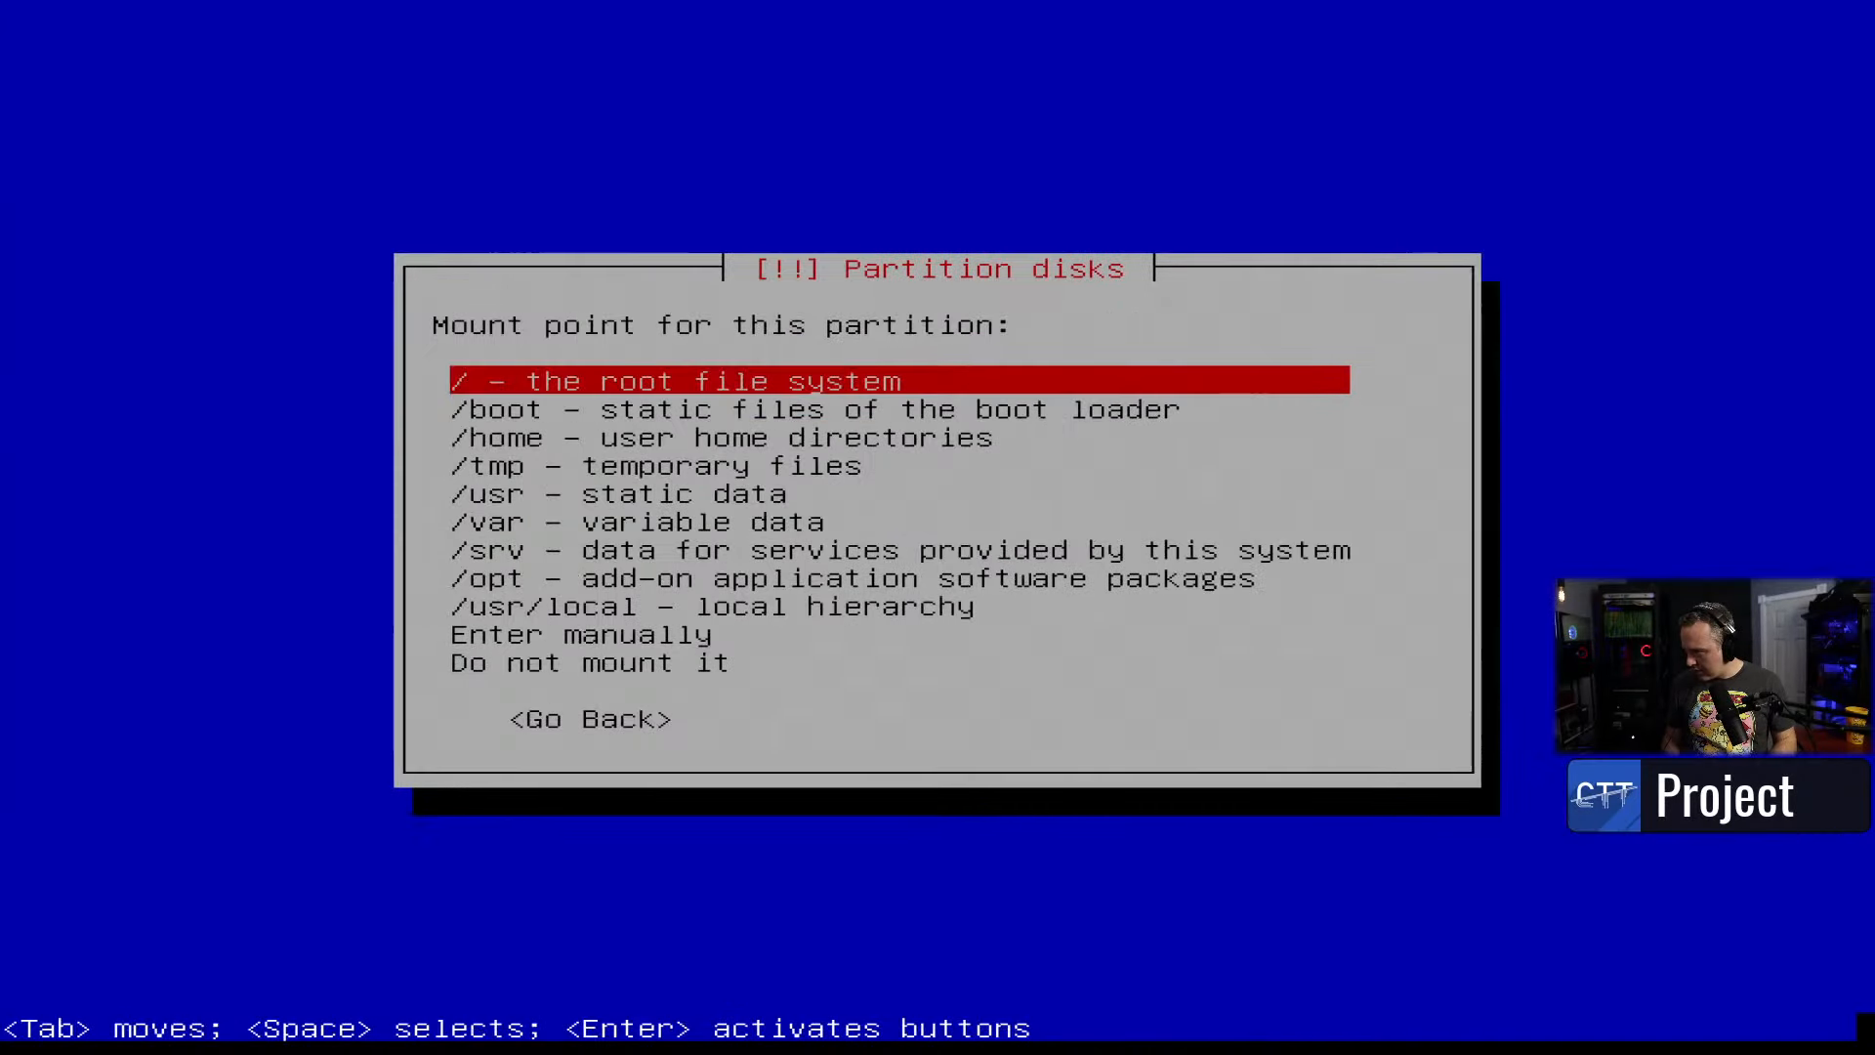
{"action": "key", "text": "Return"}
- Name the partition deb instead of root
{"action": "key", "text": "Down"}
{"action": "key", "text": "Down"}
{"action": "key", "text": "Down"}
{"action": "key", "text": "Down"}
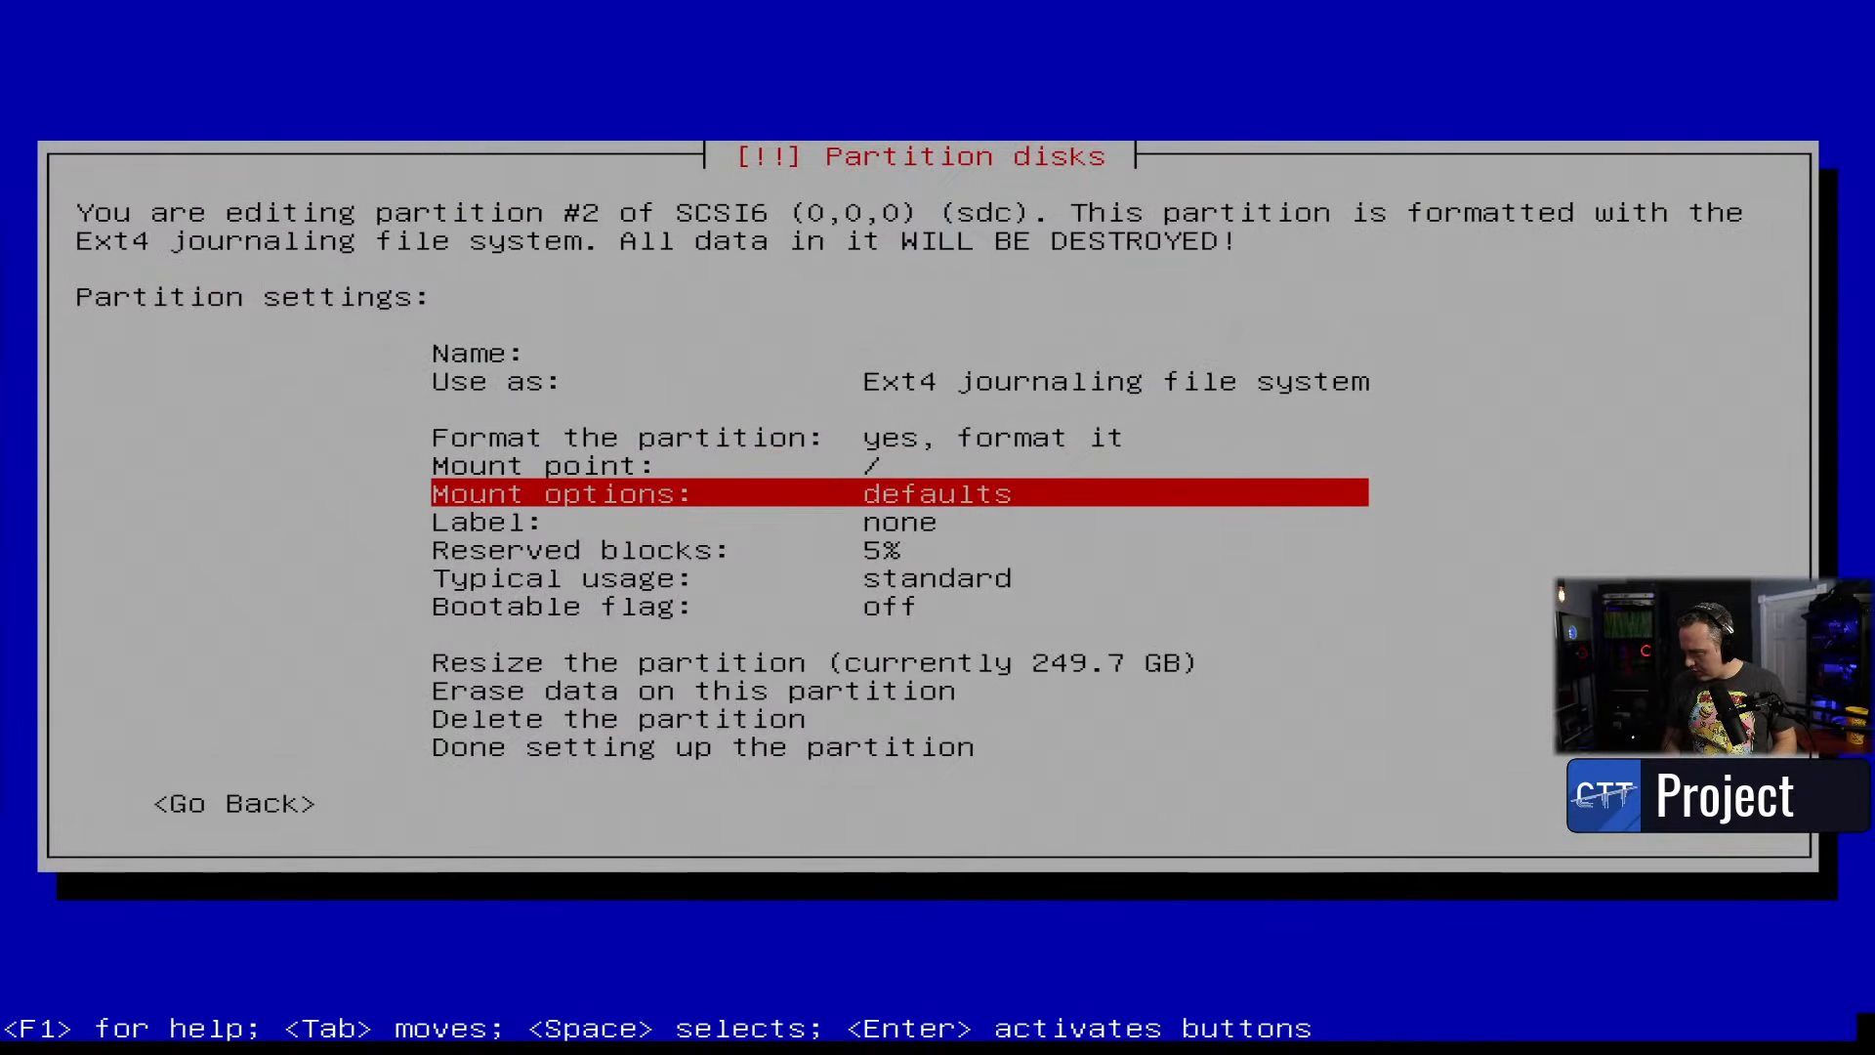
{"action": "key", "text": "Down"}
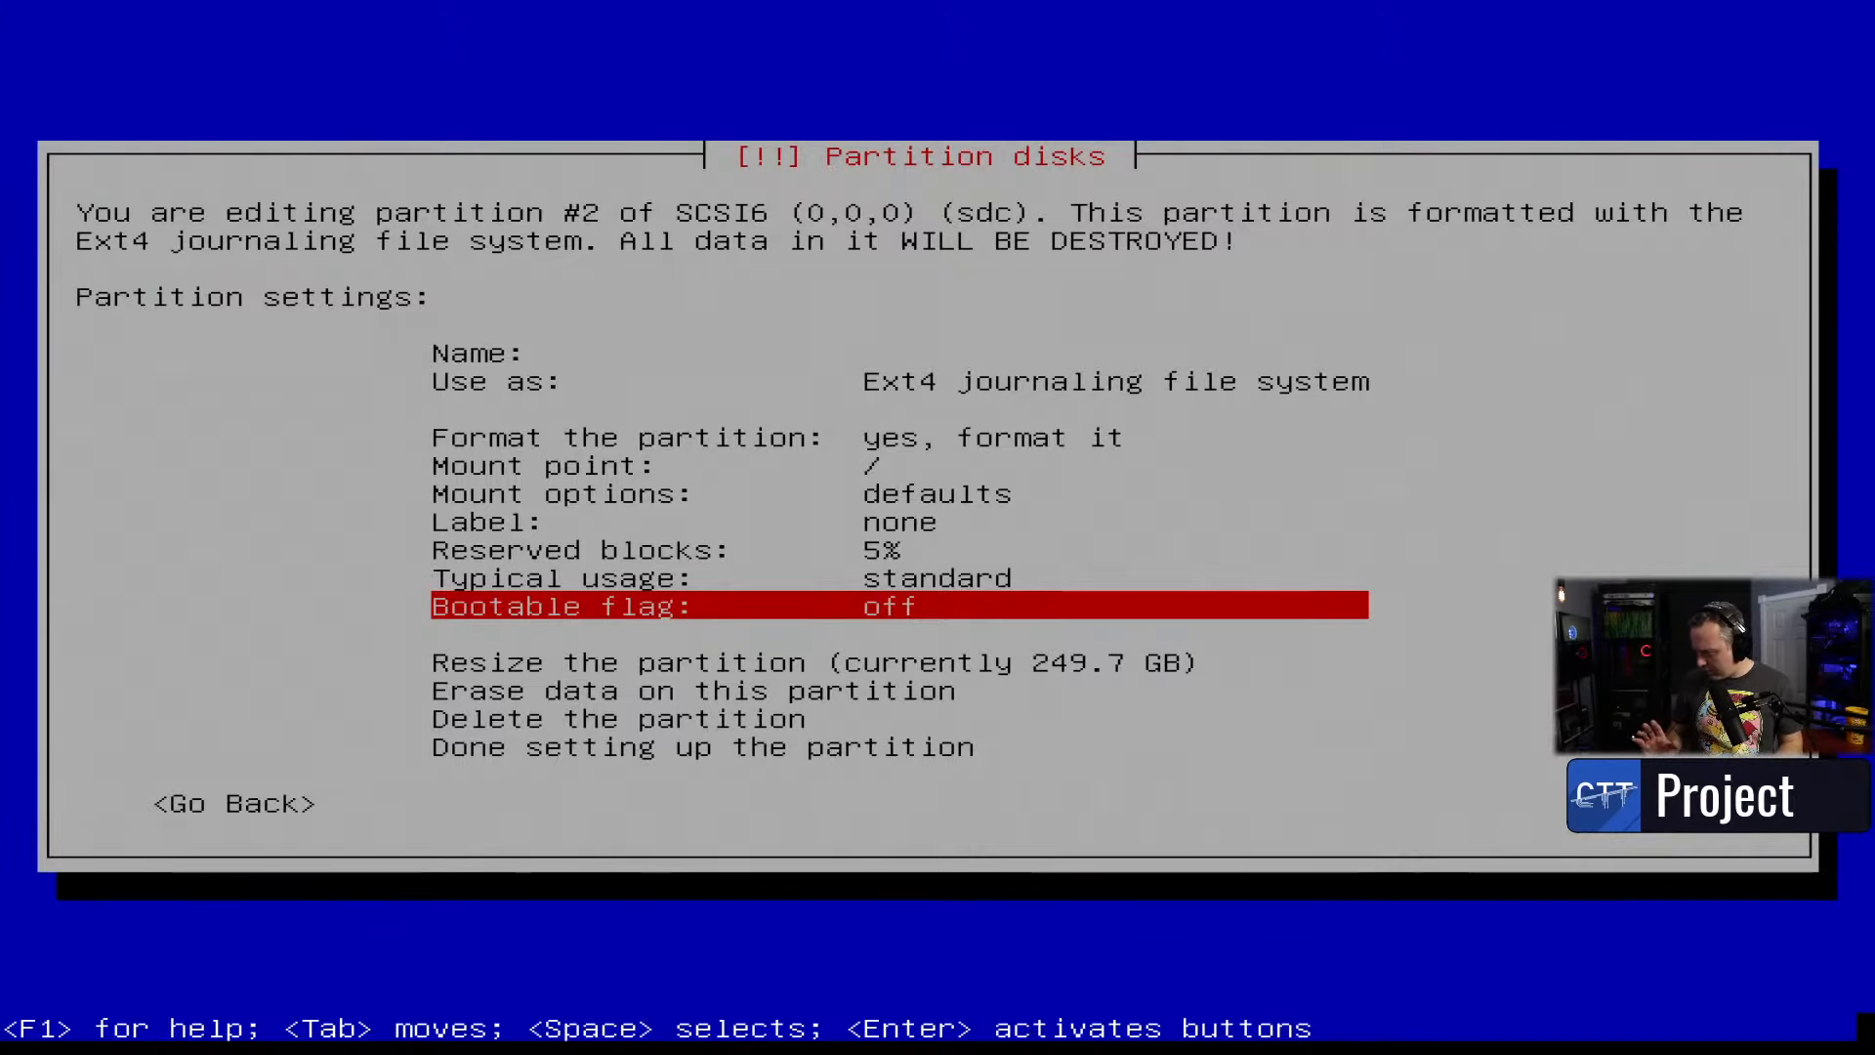
{"action": "key", "text": "Up"}
{"action": "key", "text": "Up"}
{"action": "key", "text": "Up"}
{"action": "key", "text": "Up"}
{"action": "key", "text": "Up"}
{"action": "key", "text": "Up"}
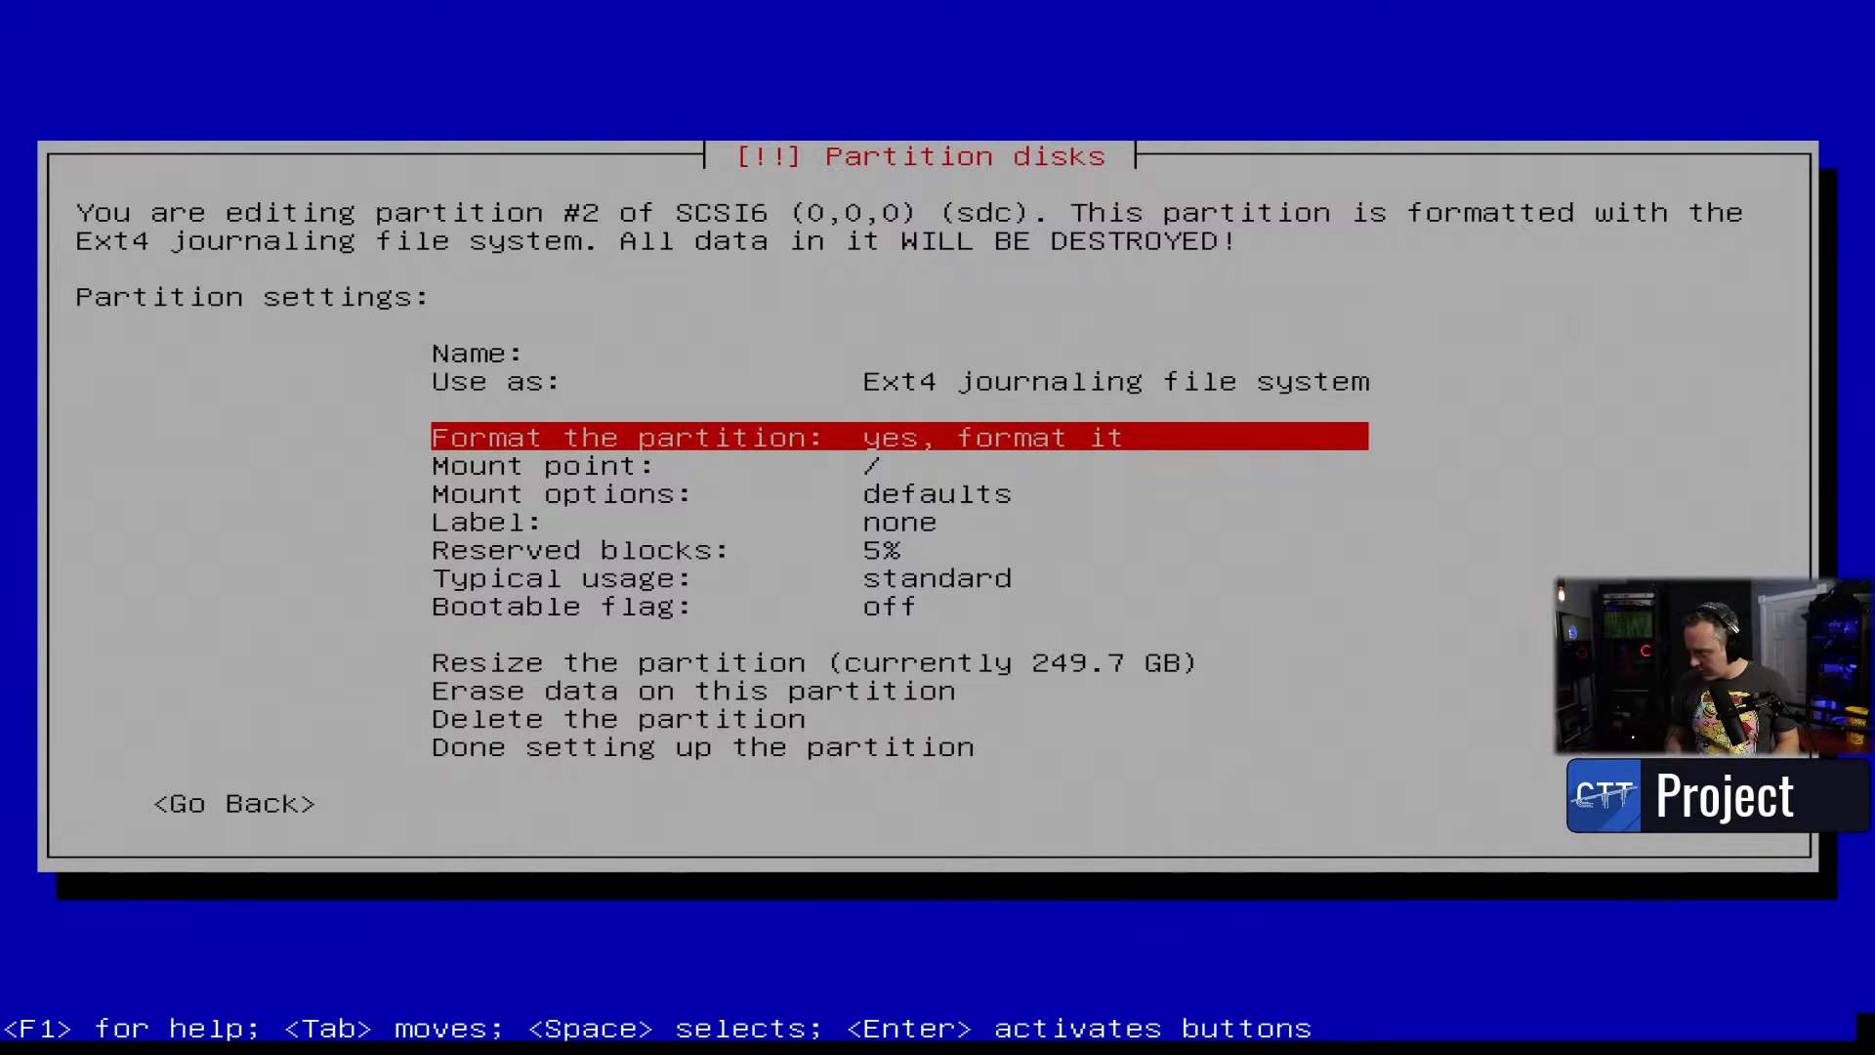
{"action": "key", "text": "Up"}
{"action": "key", "text": "Up"}
{"action": "key", "text": "Return"}
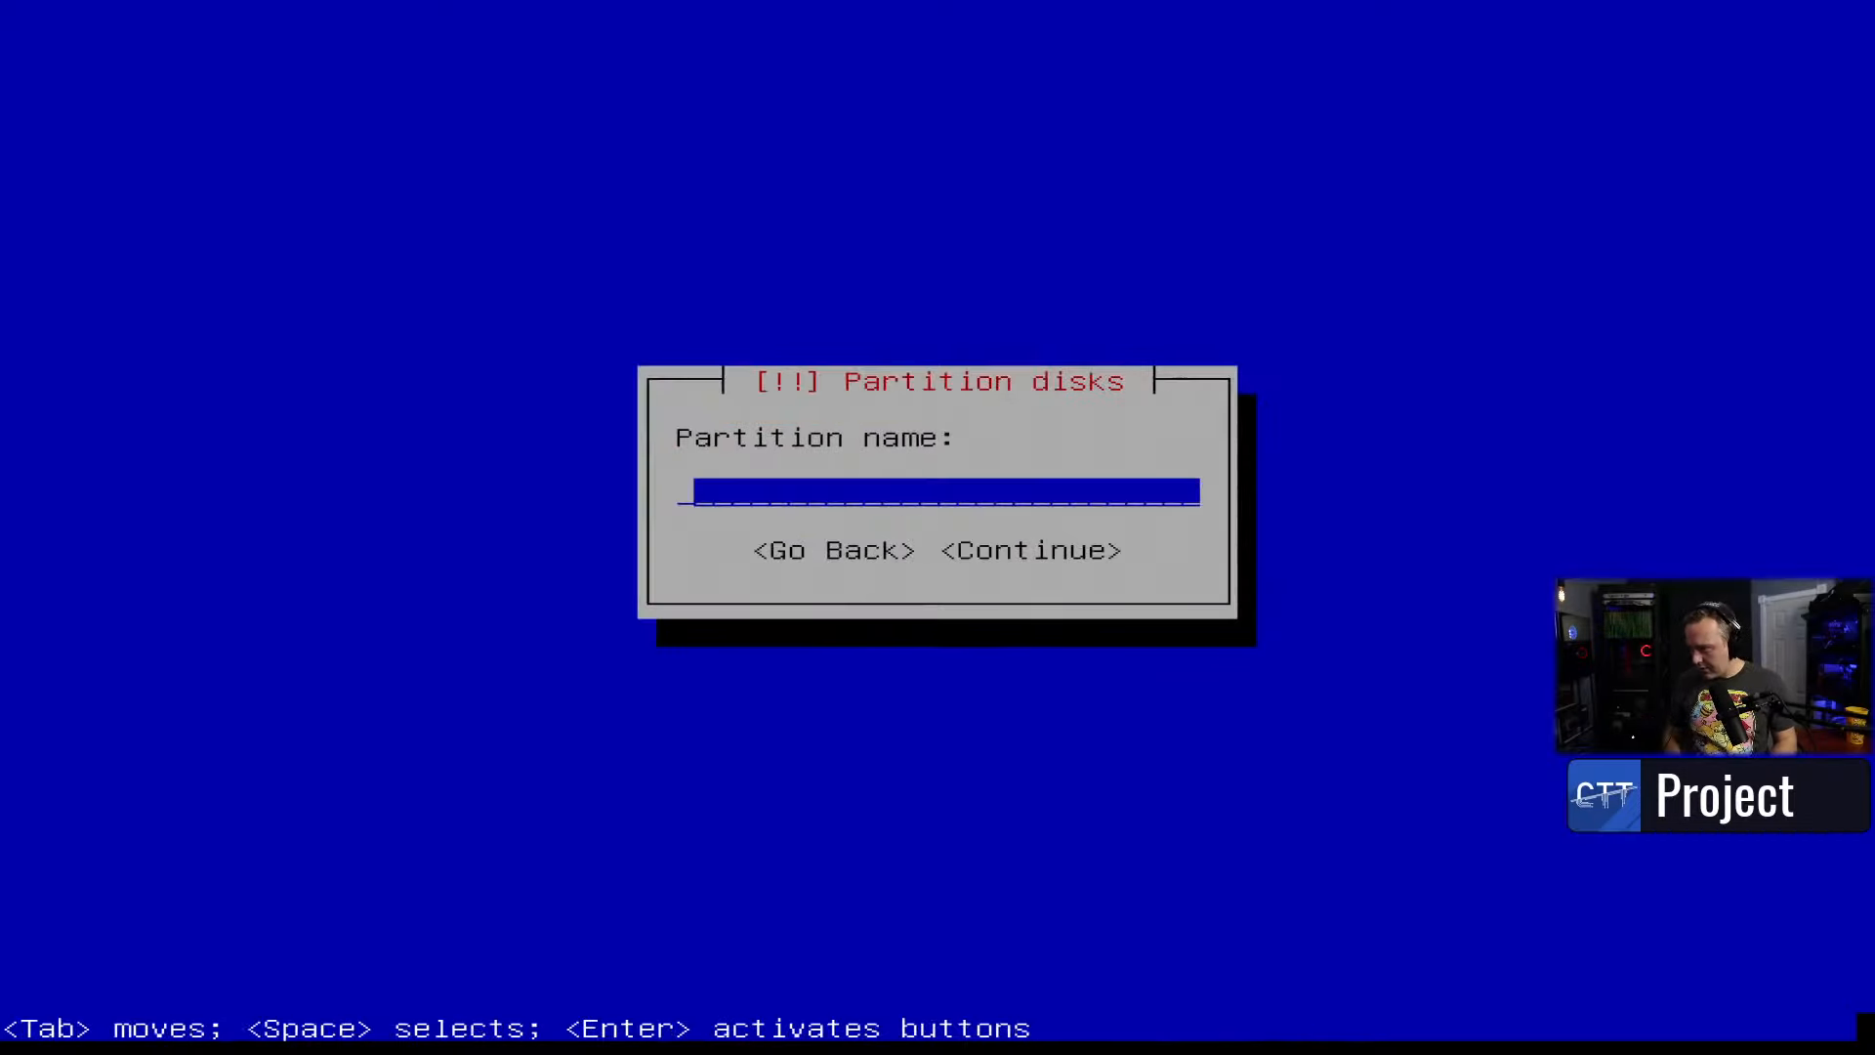
{"action": "type", "text": "root"}
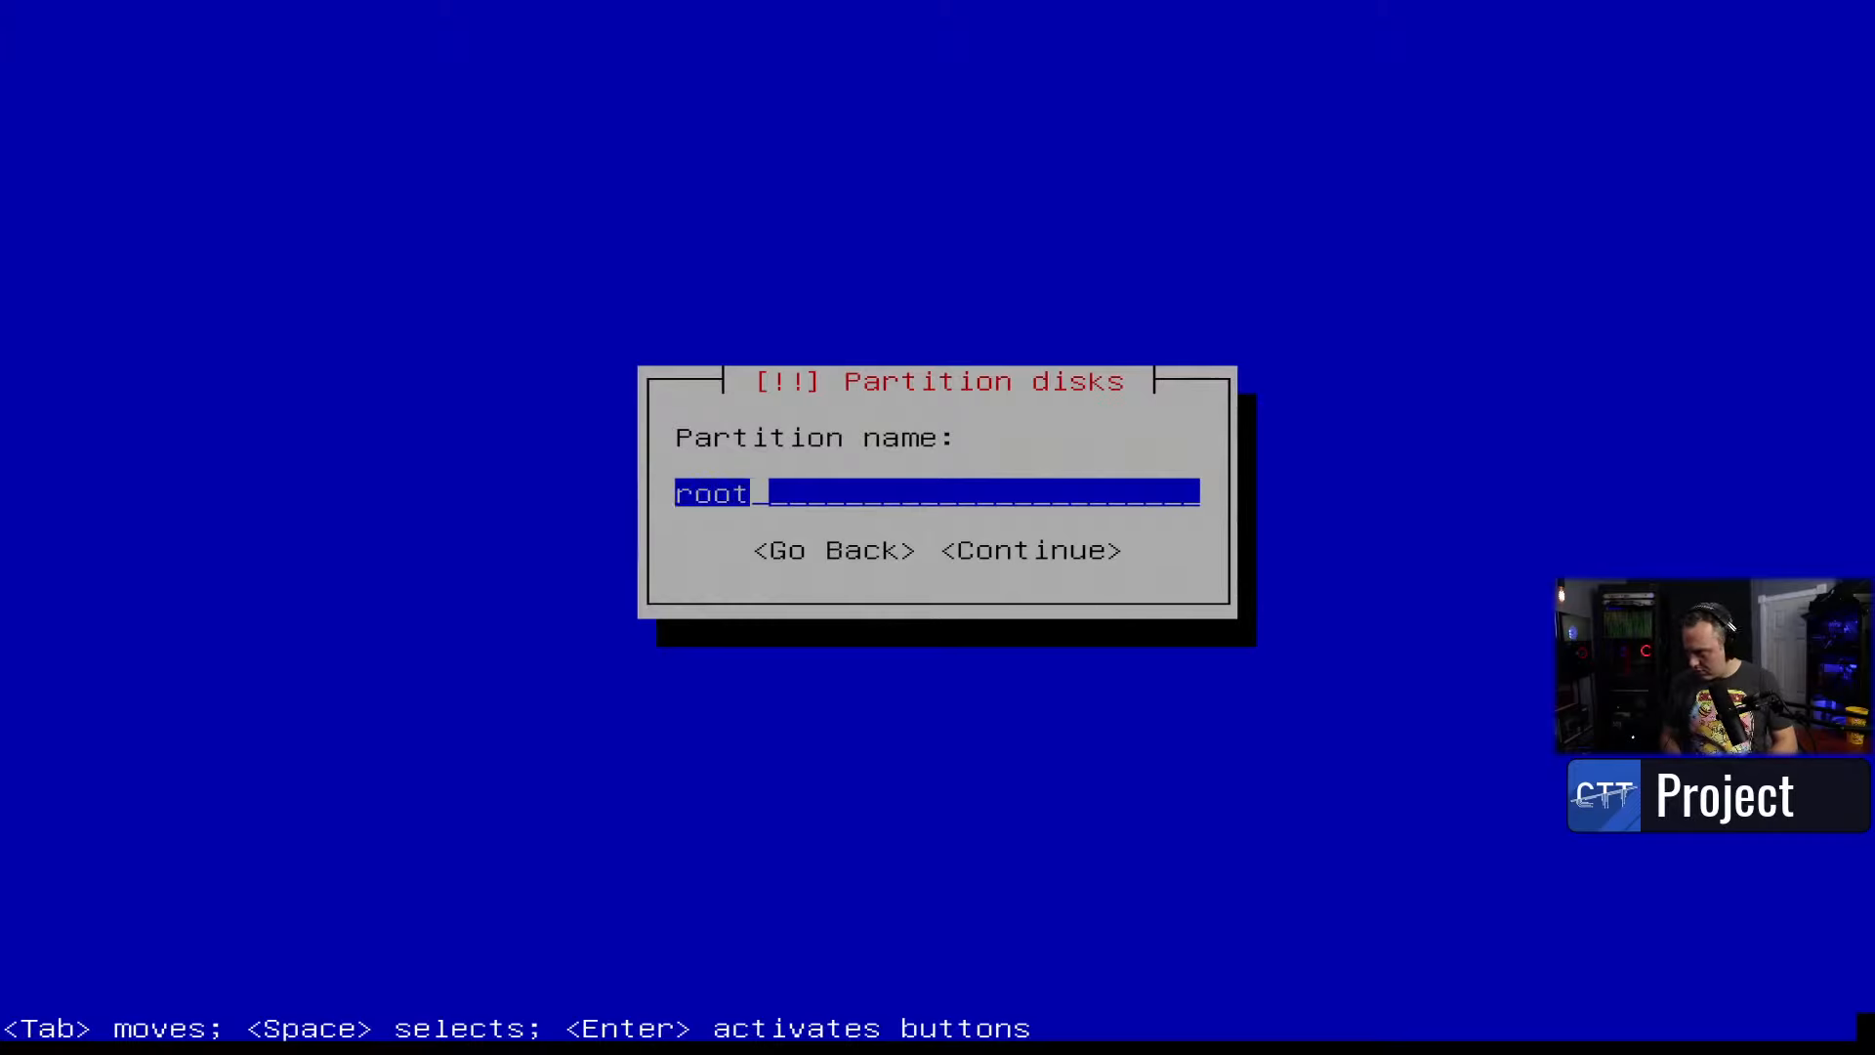
{"action": "key", "text": "Tab"}
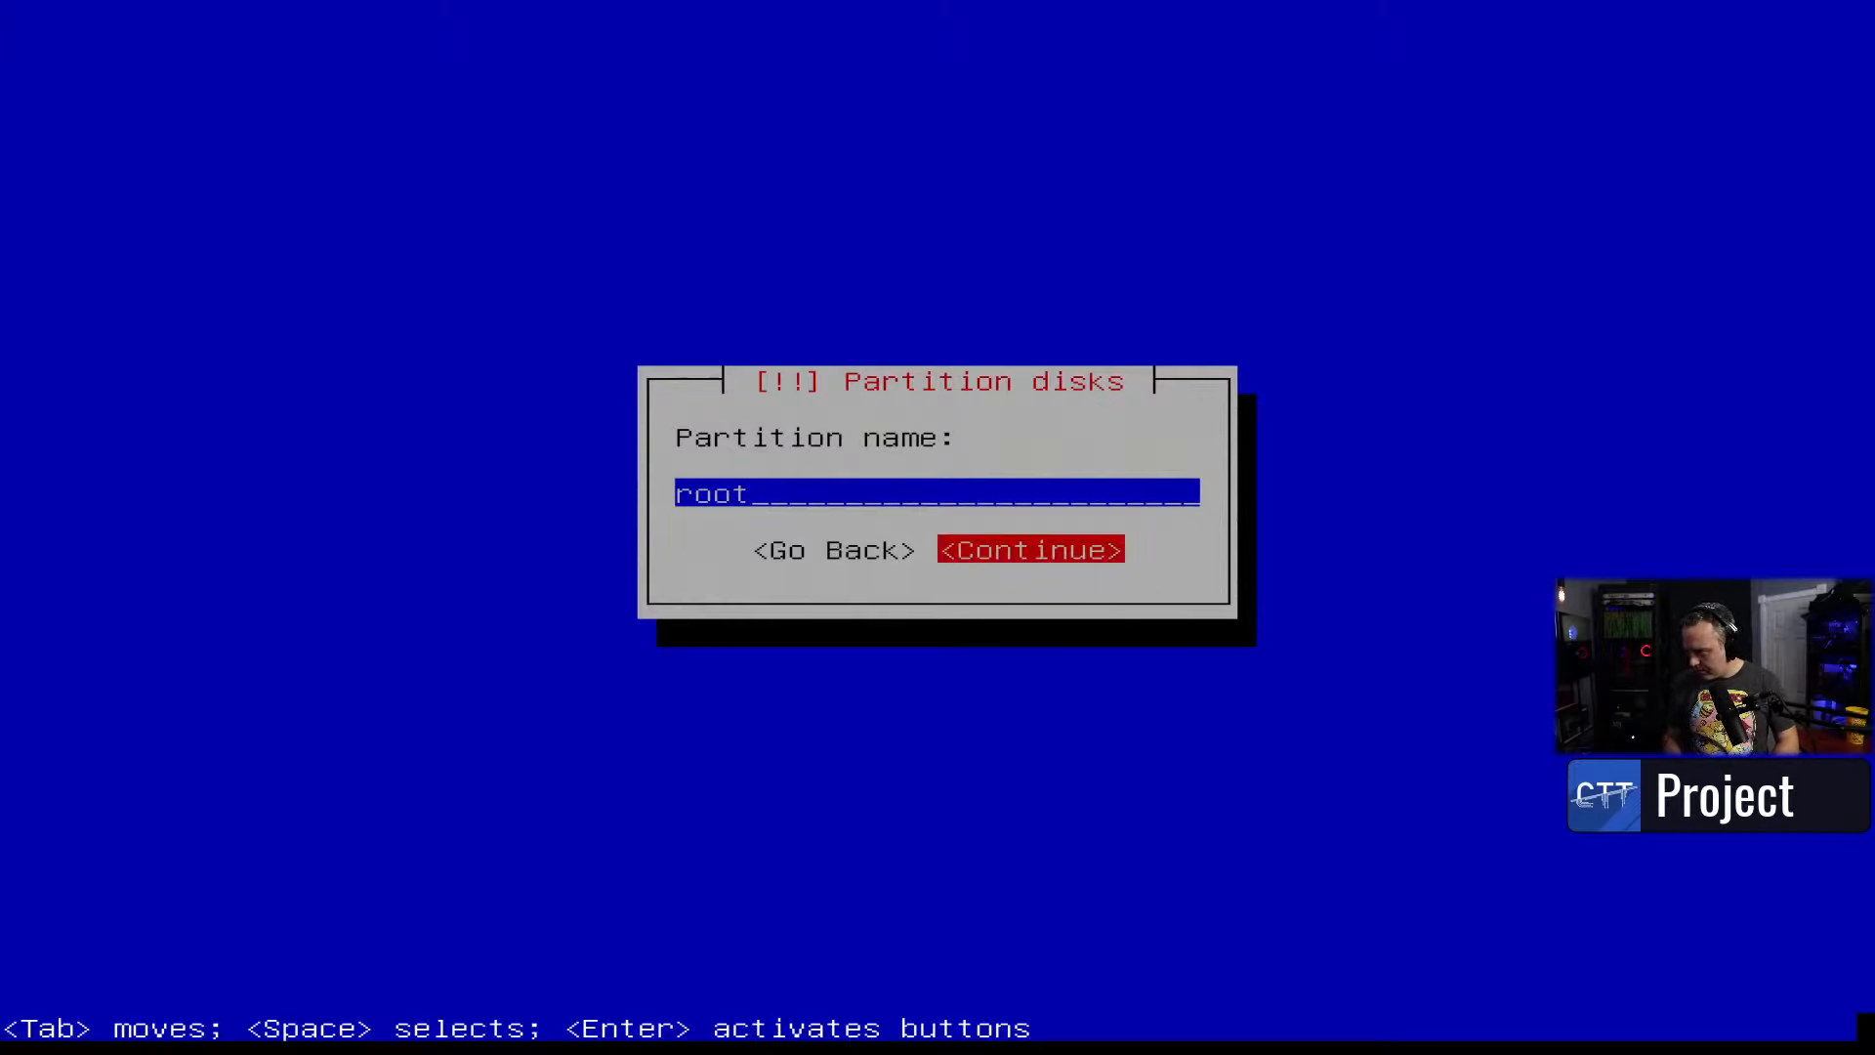
{"action": "key", "text": "Tab"}
{"action": "key", "text": "BackSpace"}
{"action": "key", "text": "BackSpace"}
{"action": "key", "text": "BackSpace"}
{"action": "key", "text": "BackSpace"}
{"action": "type", "text": "deb"}
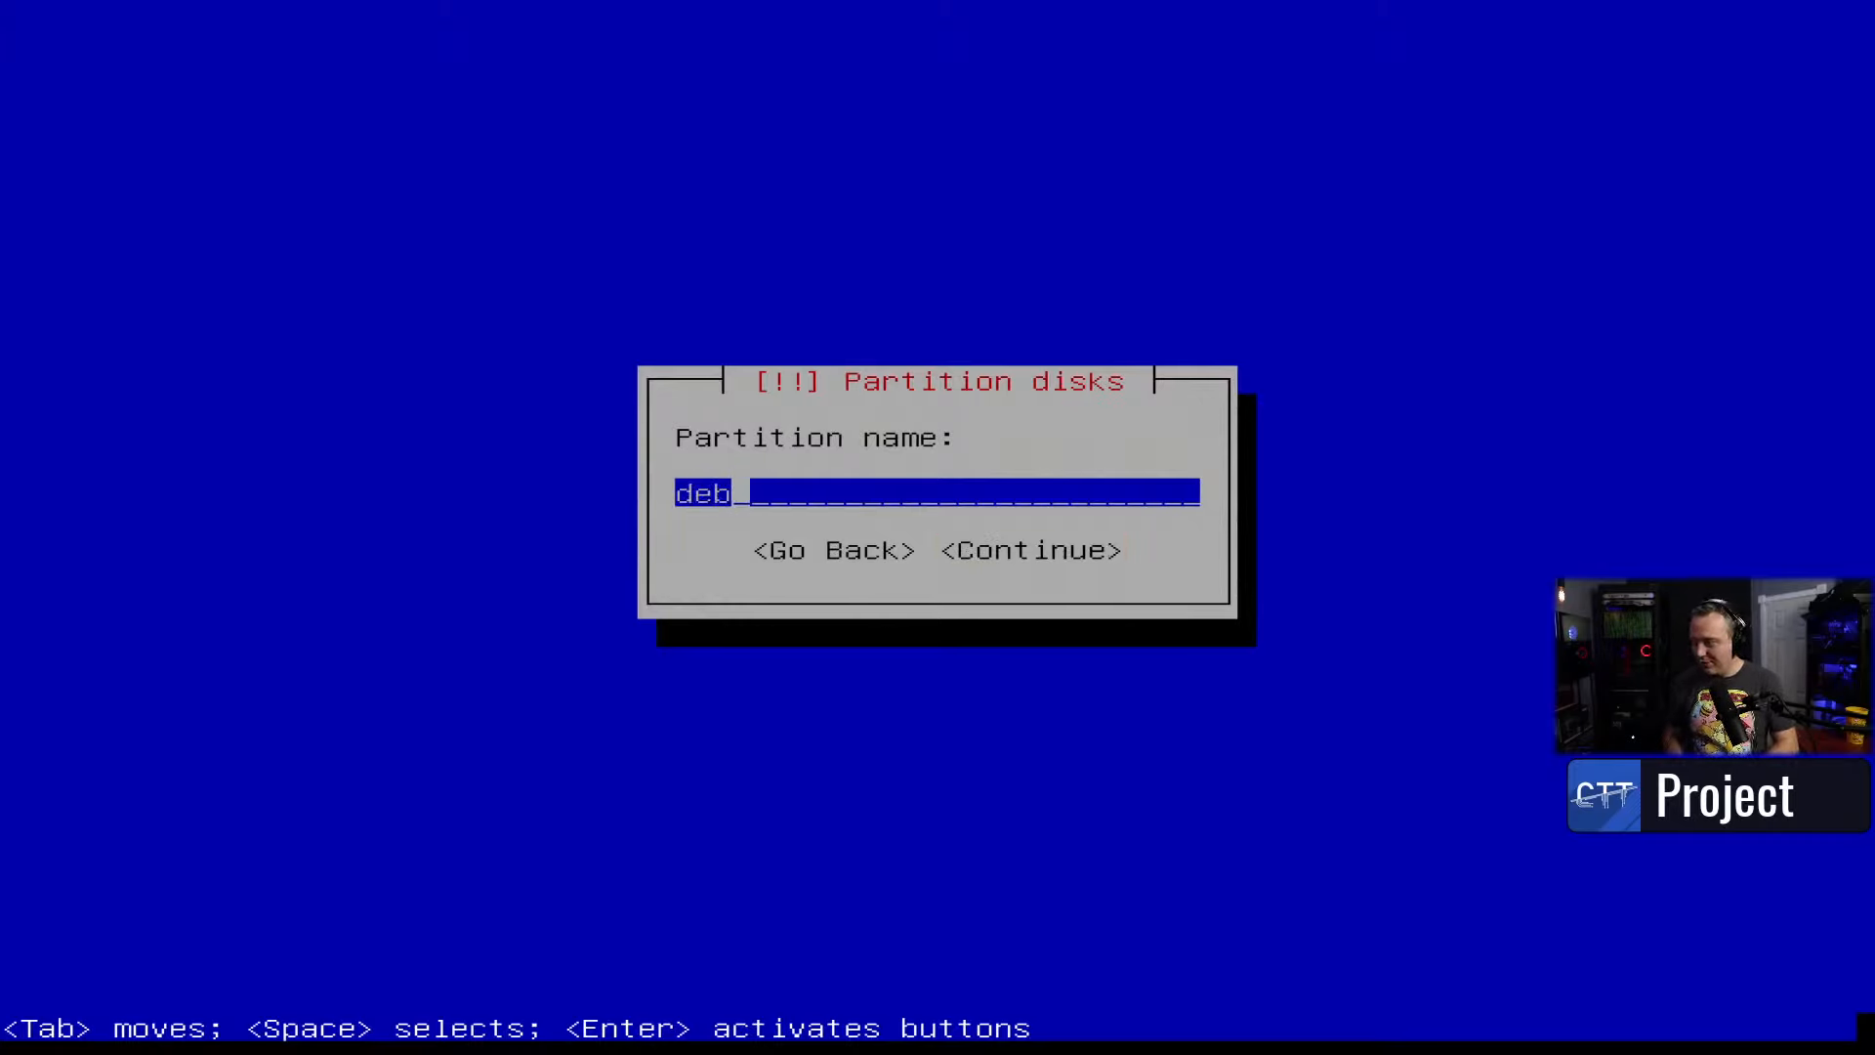
{"action": "key", "text": "Tab"}
{"action": "key", "text": "Return"}
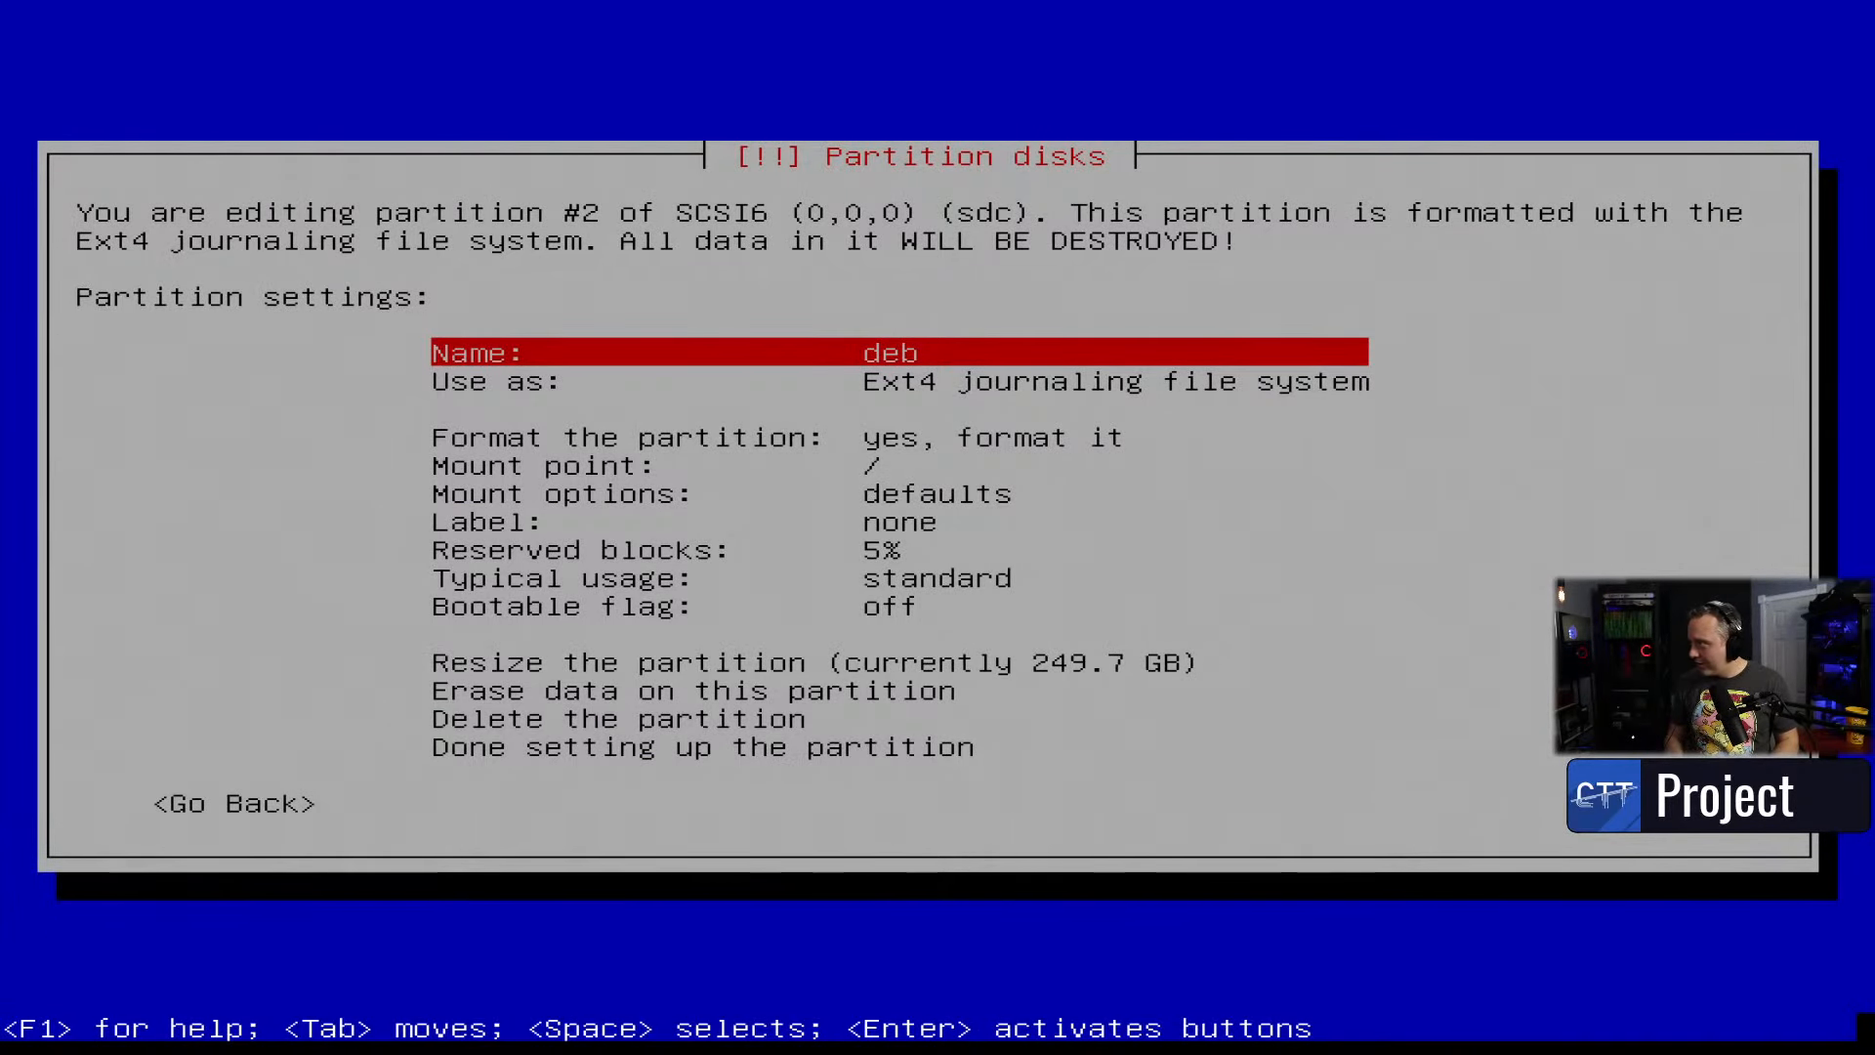
- Move down to the 'Done setting up the partition' option
{"action": "key", "text": "Down"}
{"action": "key", "text": "Down"}
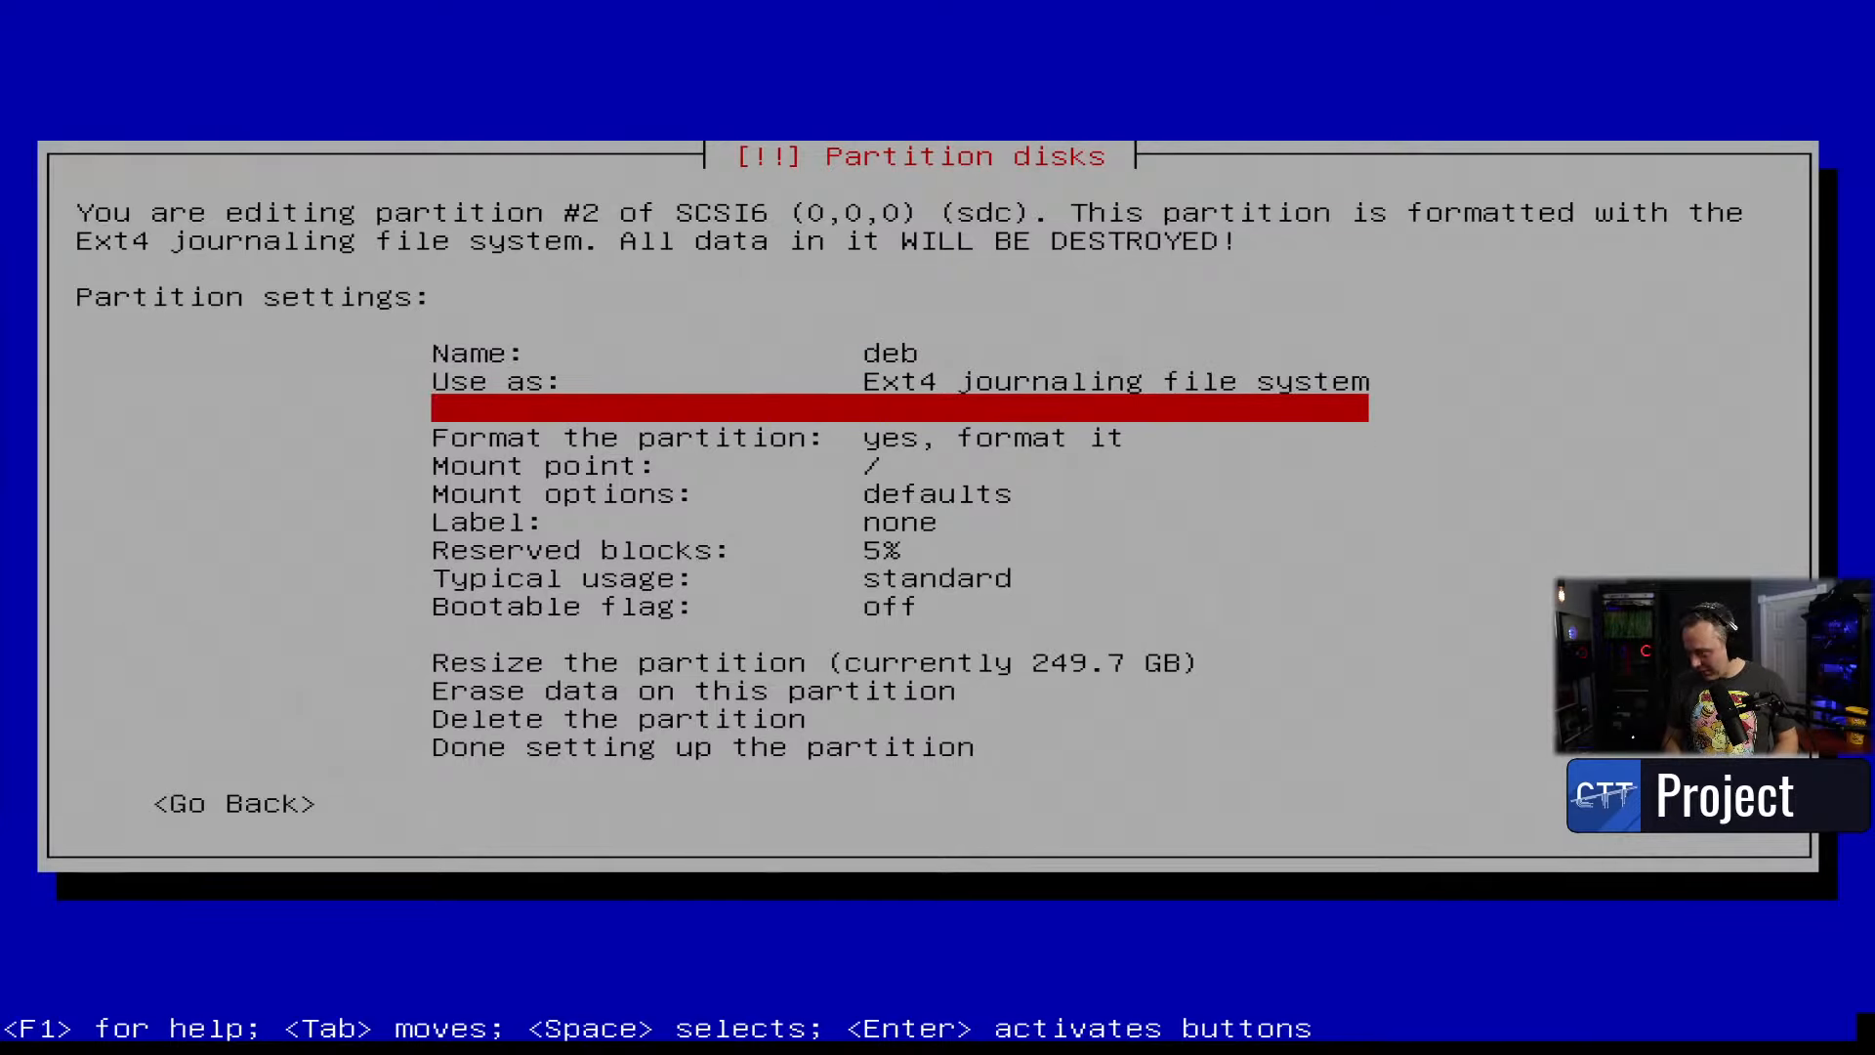
{"action": "key", "text": "Down"}
{"action": "key", "text": "Down"}
{"action": "key", "text": "Down"}
{"action": "key", "text": "Down"}
{"action": "key", "text": "Down"}
{"action": "key", "text": "Down"}
{"action": "key", "text": "Down"}
{"action": "key", "text": "Down"}
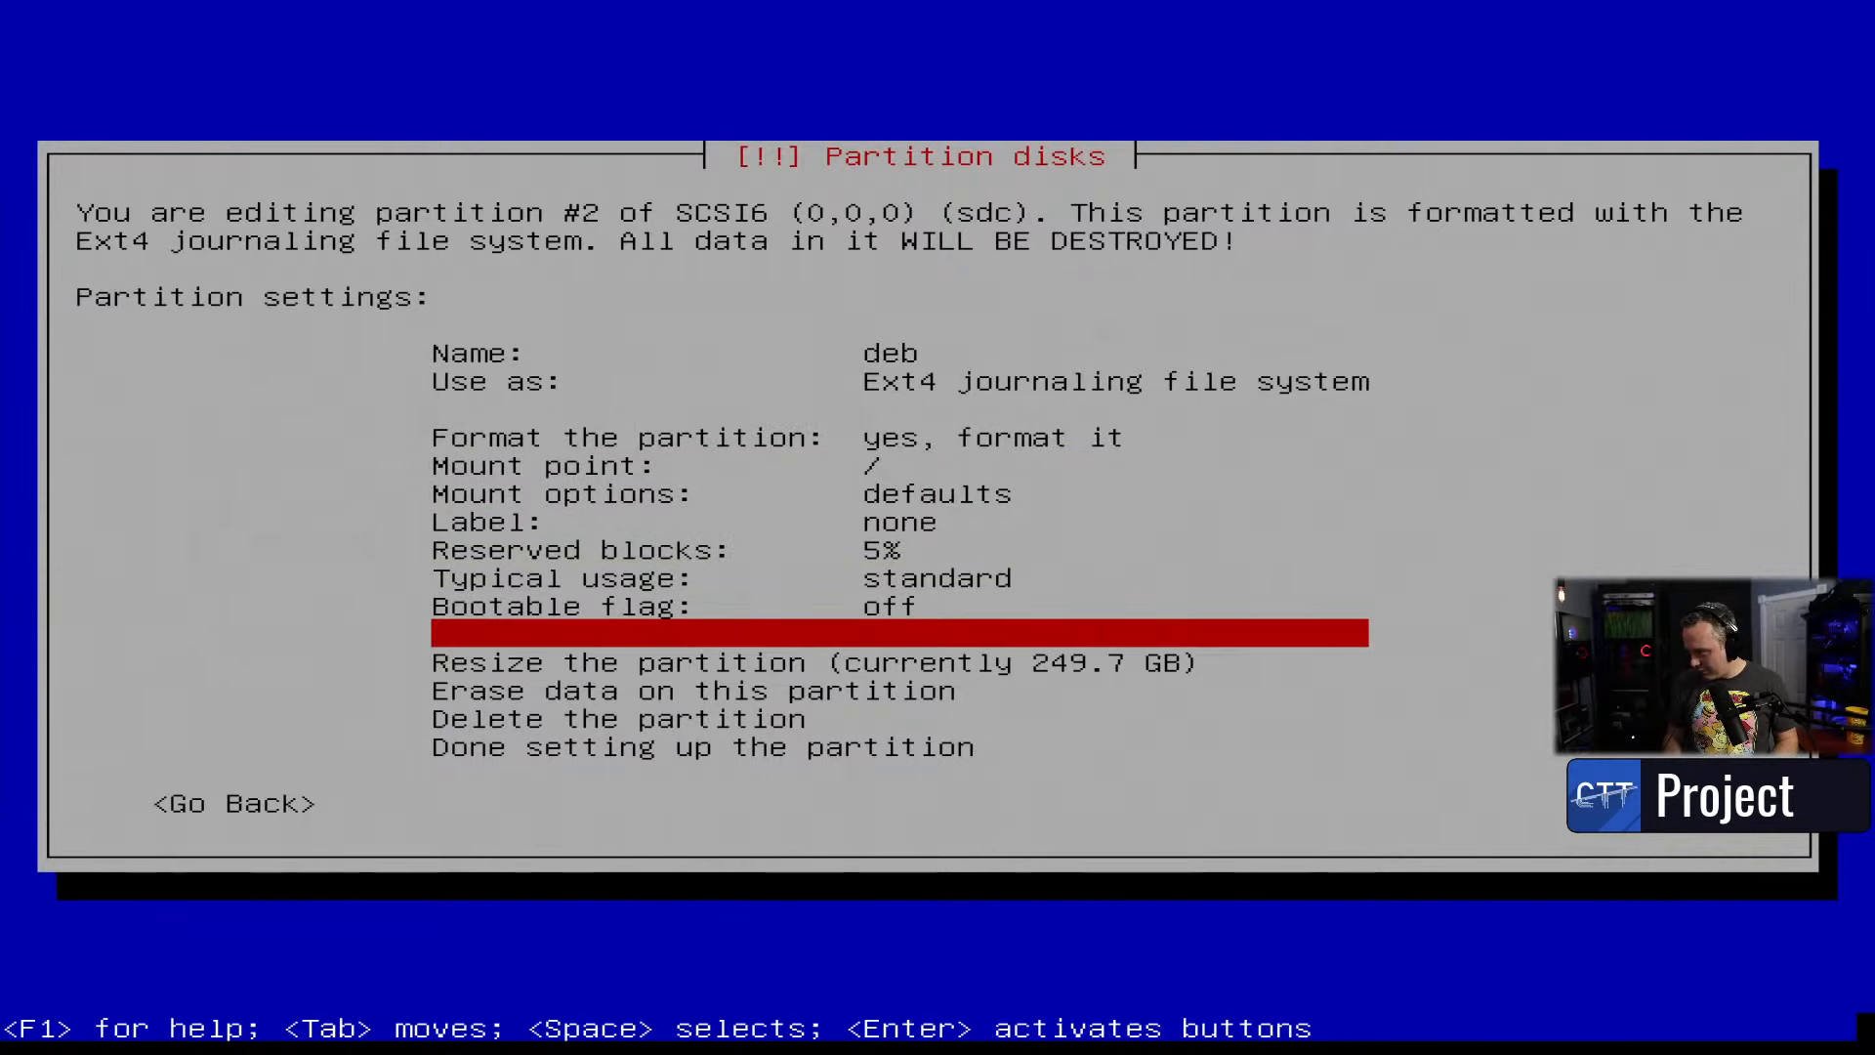
{"action": "key", "text": "Down"}
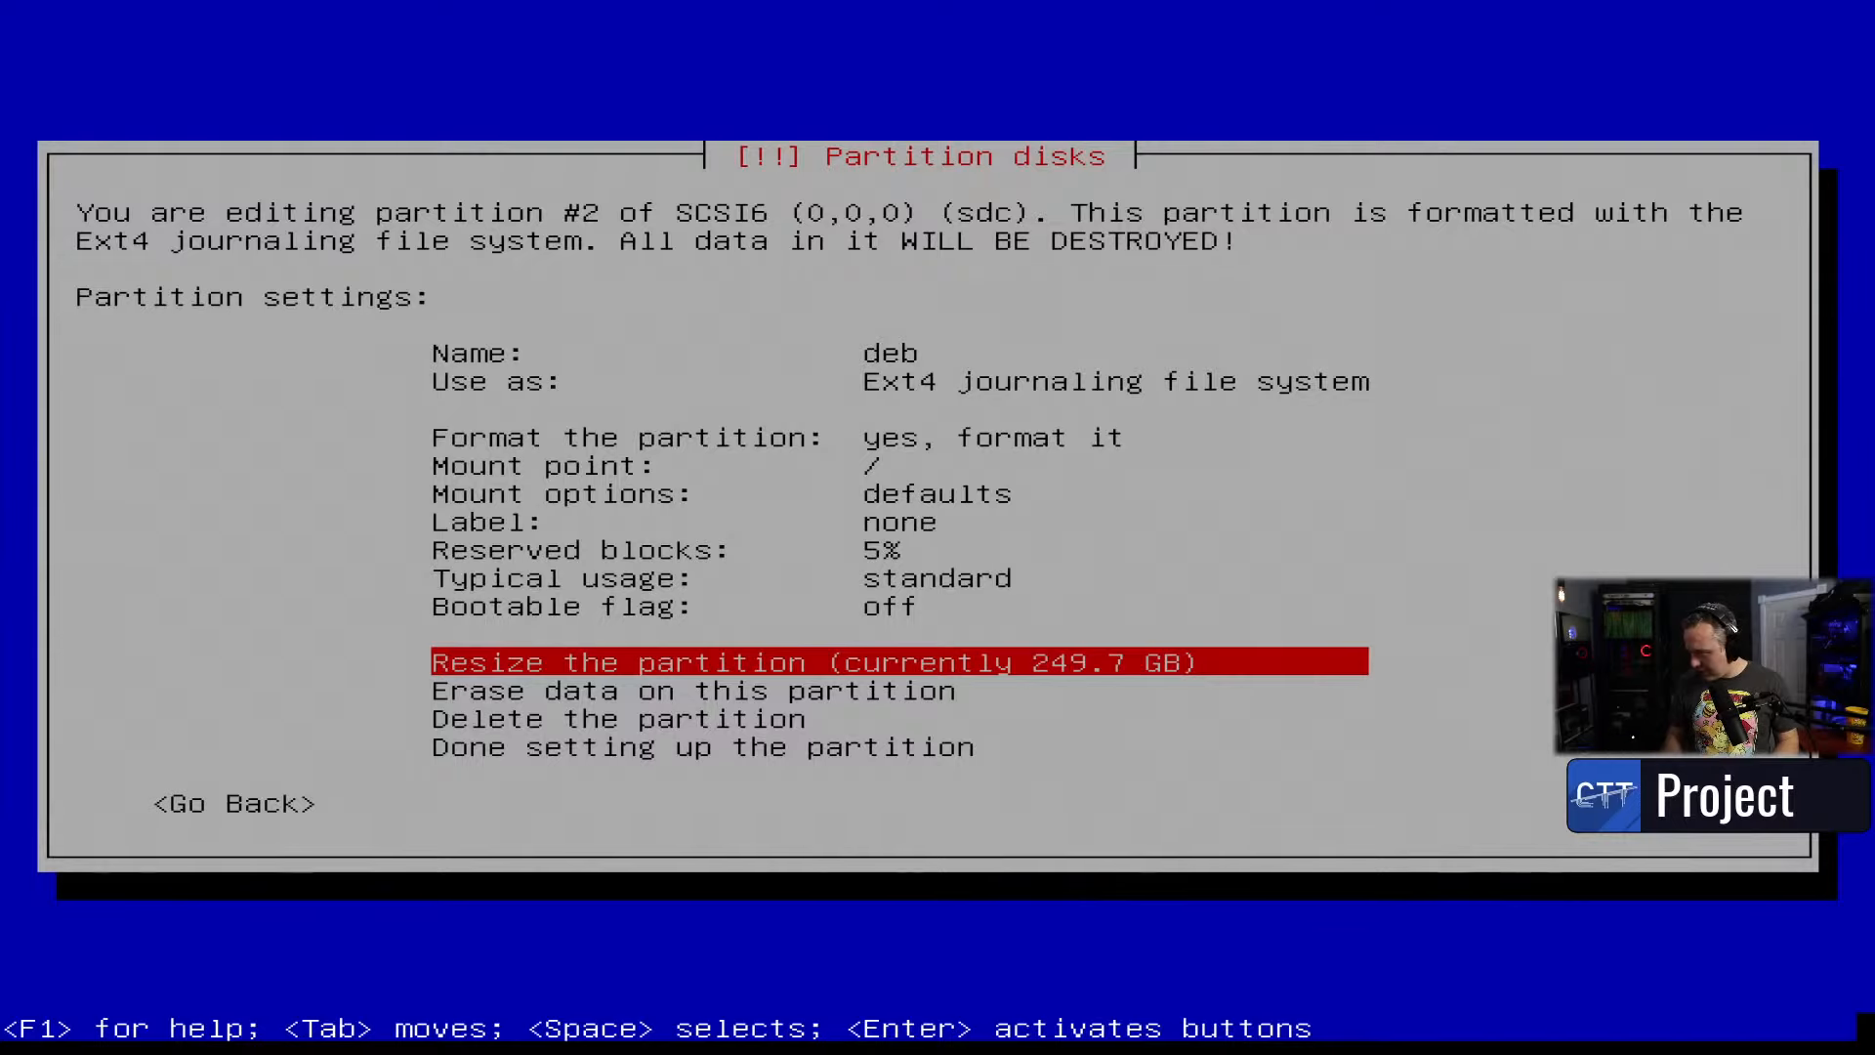
{"action": "key", "text": "Down"}
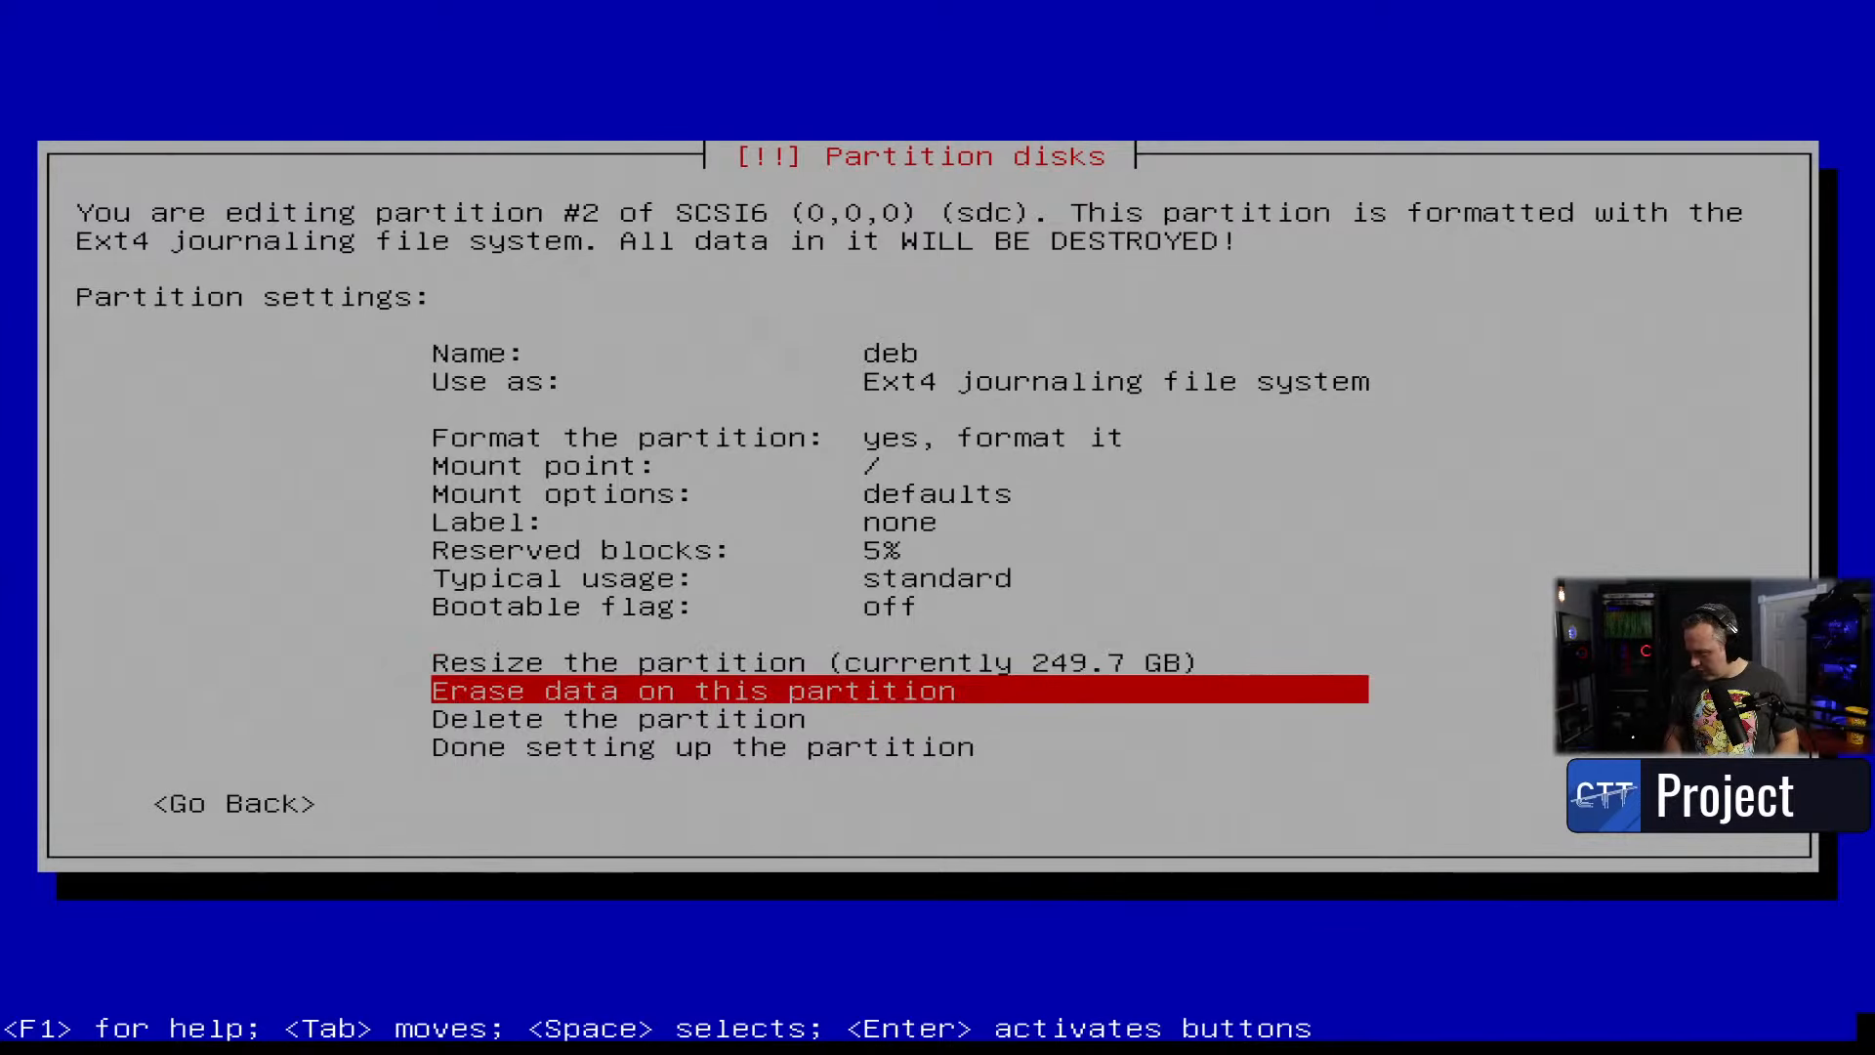
{"action": "key", "text": "Down"}
{"action": "key", "text": "Down"}
- Finish partition #2 and look over the sdc ESP settings without changing them
{"action": "key", "text": "Return"}
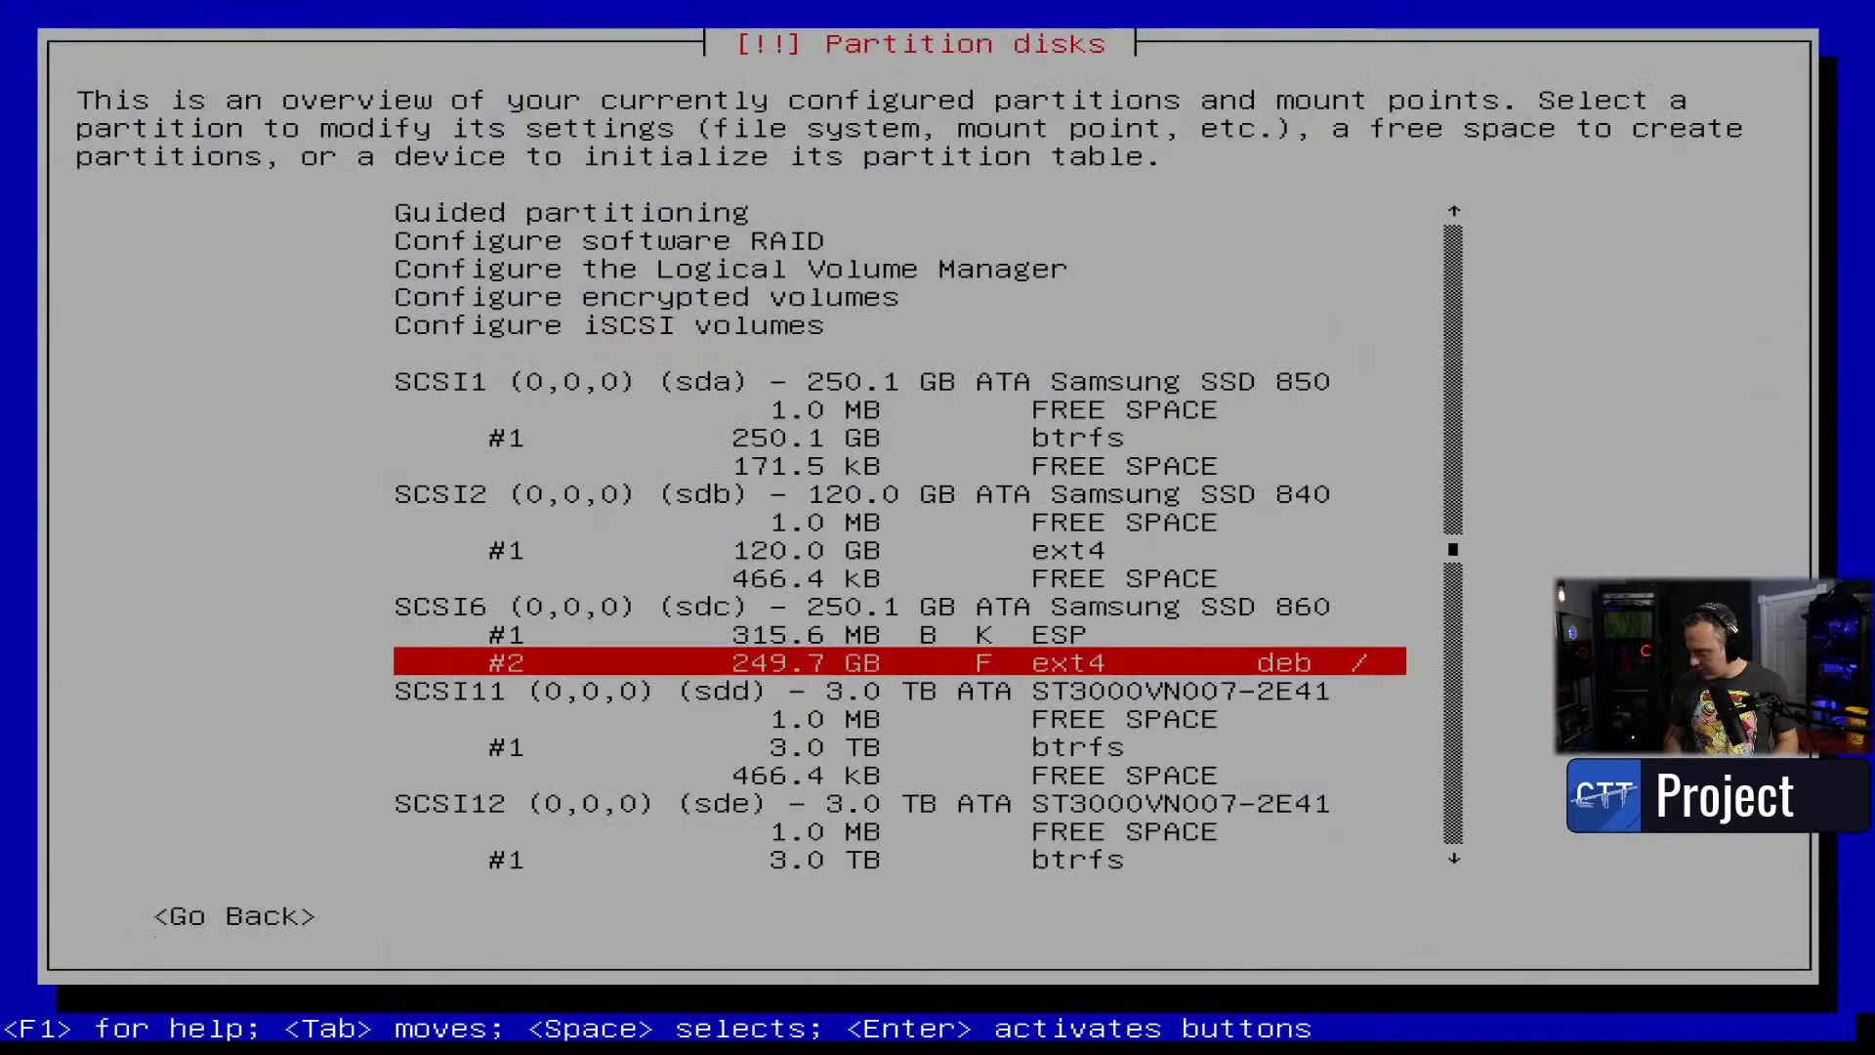
{"action": "key", "text": "Up"}
{"action": "key", "text": "Return"}
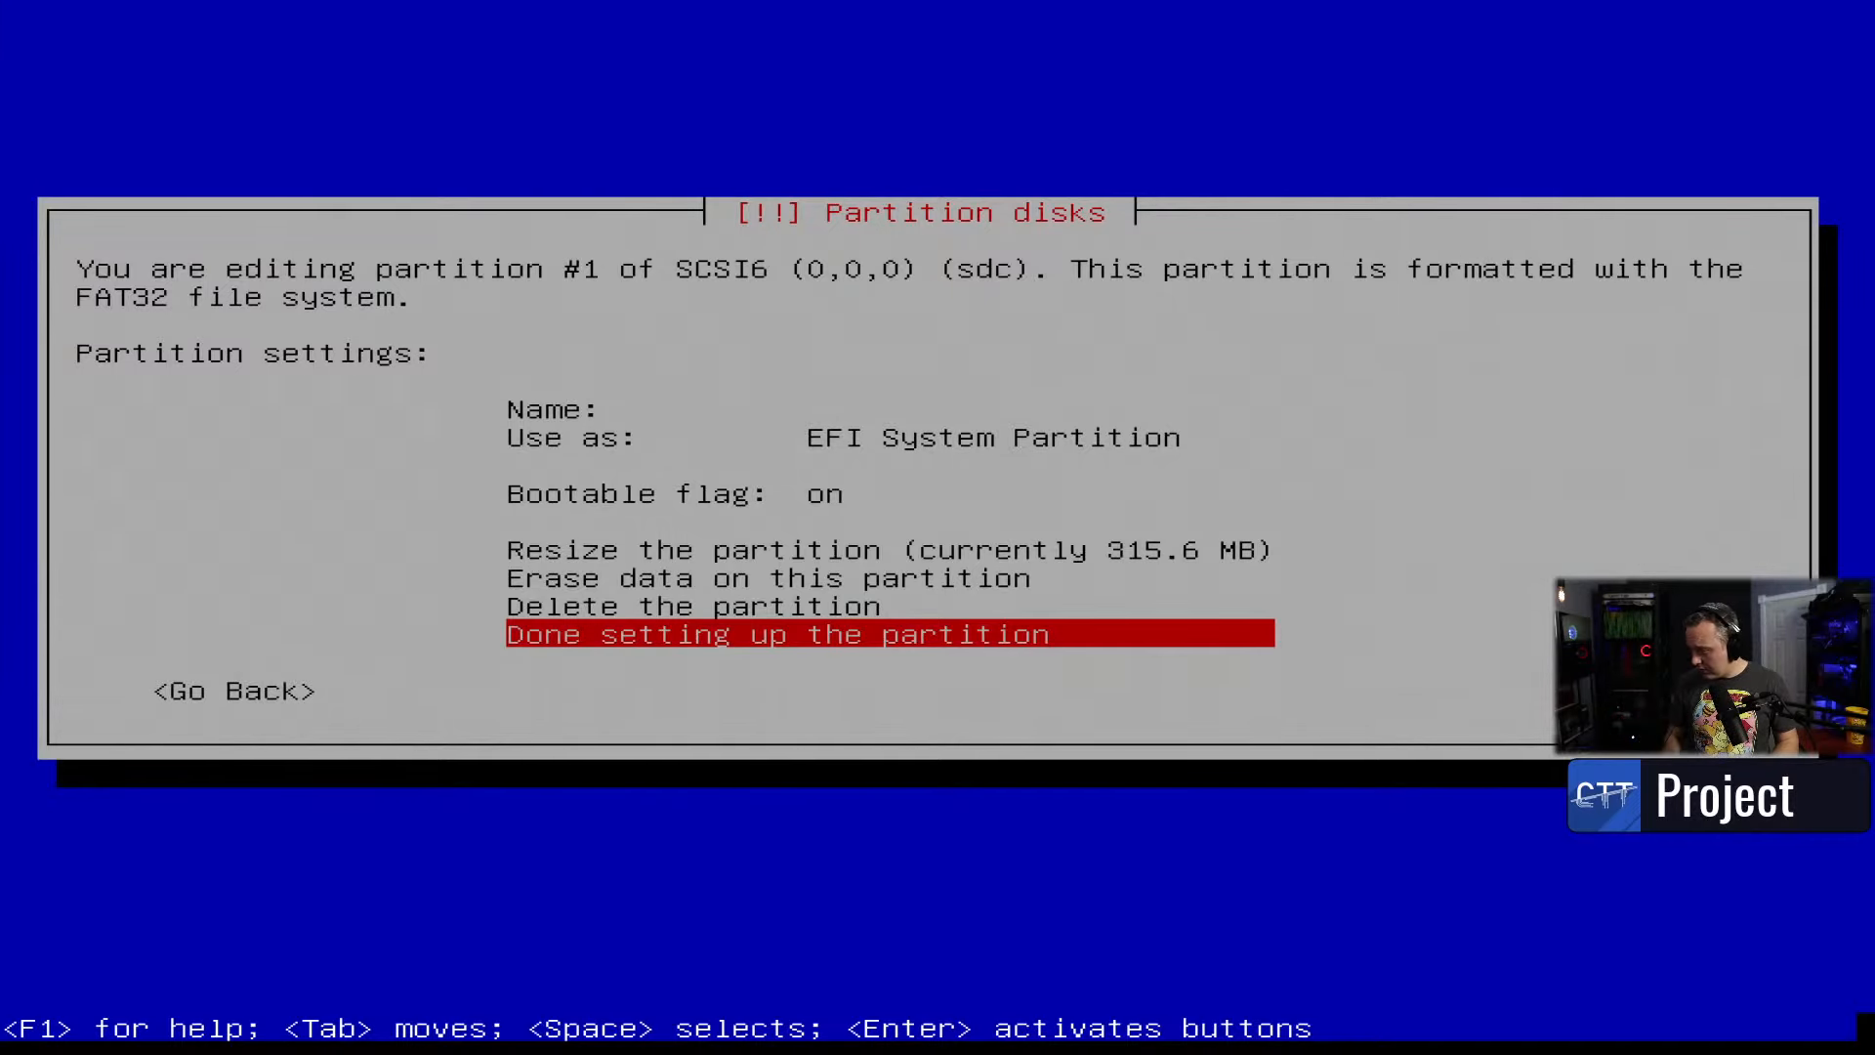
{"action": "key", "text": "Return"}
- Browse the 120 GB sdb partition's Use as options unchanged, then switch to console 2
{"action": "key", "text": "Up"}
{"action": "key", "text": "Up"}
{"action": "key", "text": "Up"}
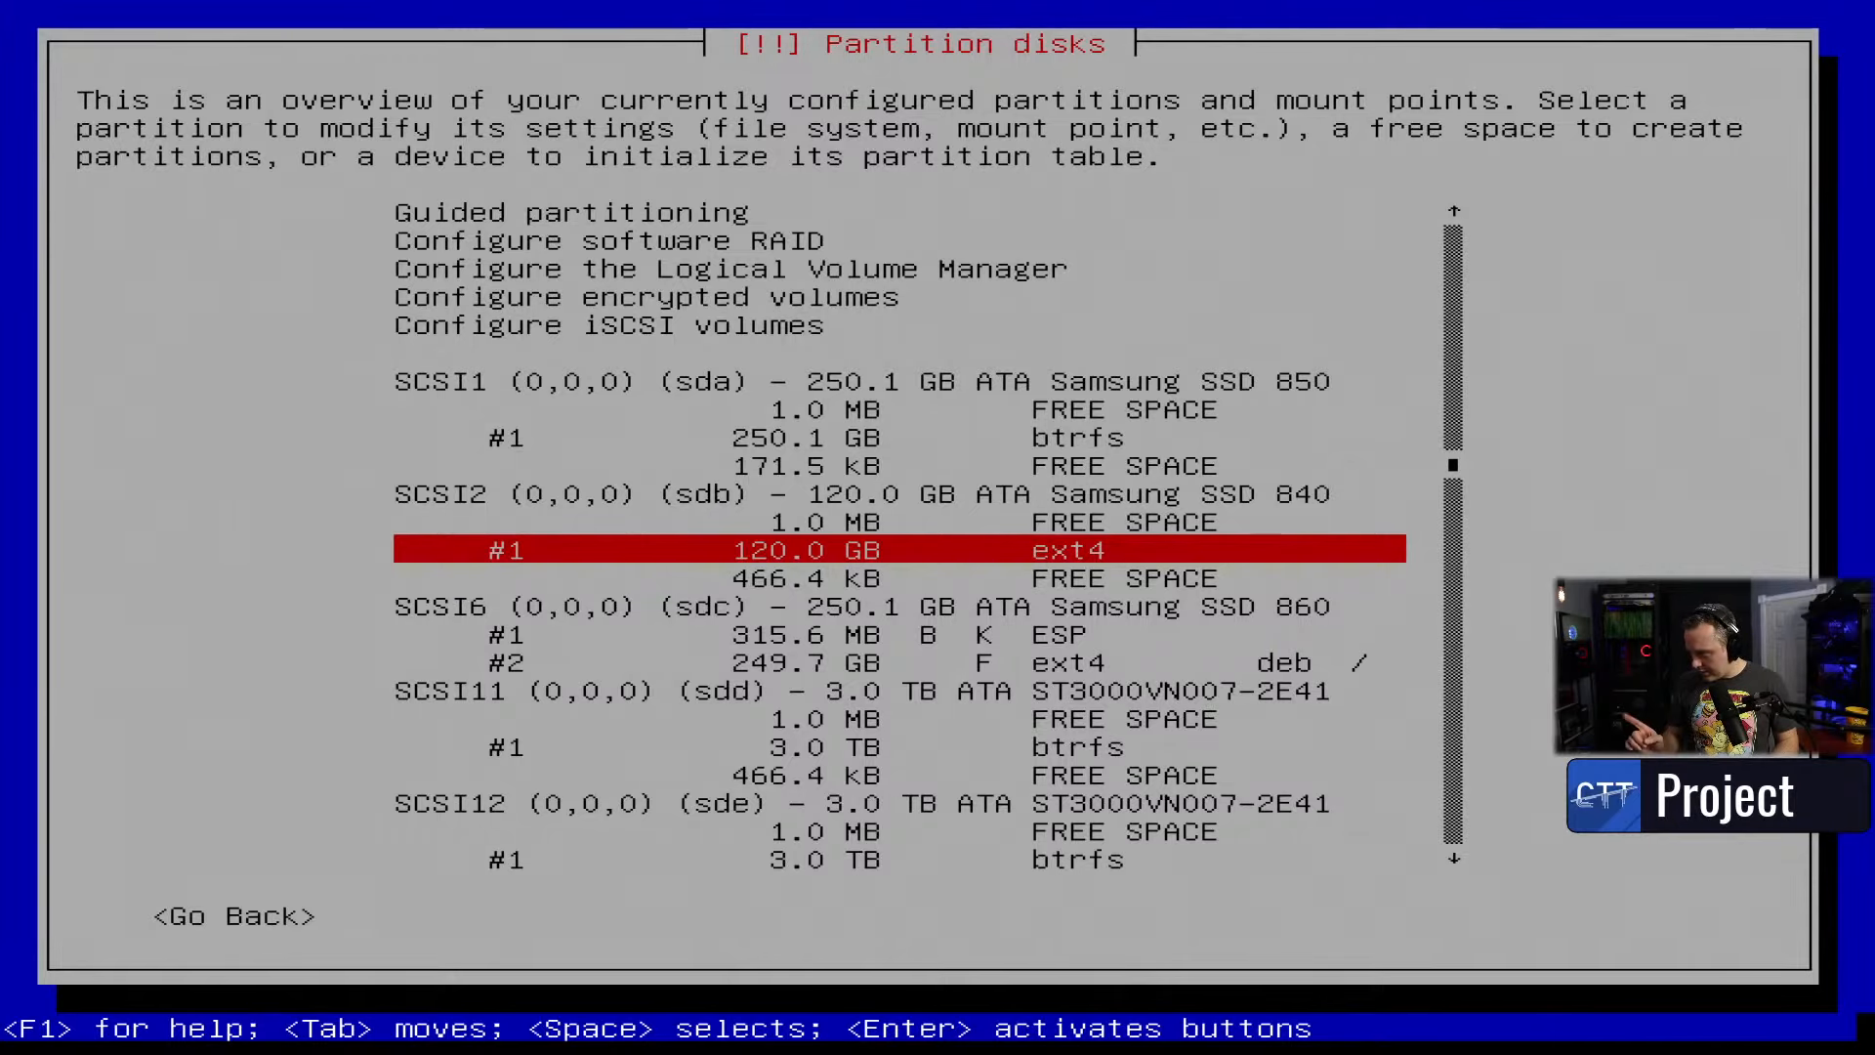
{"action": "key", "text": "Return"}
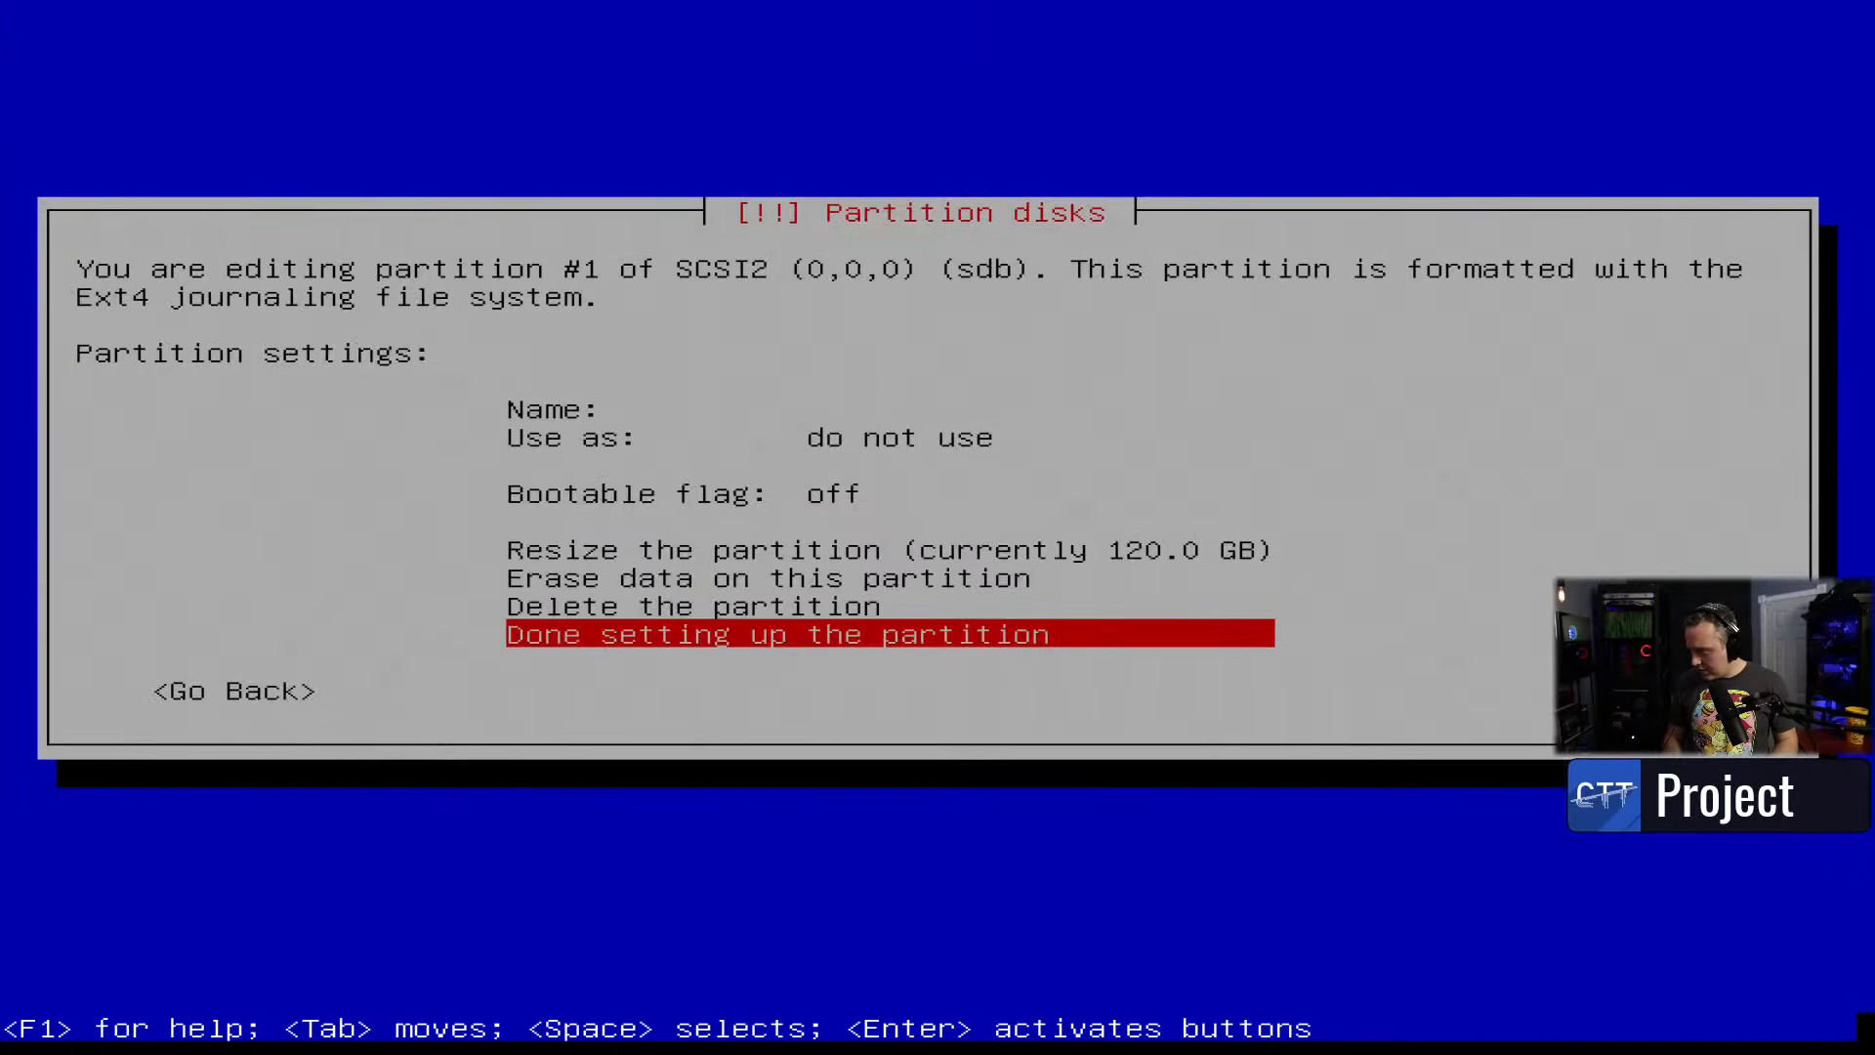
{"action": "key", "text": "Up"}
{"action": "key", "text": "Up"}
{"action": "key", "text": "Up"}
{"action": "key", "text": "Up"}
{"action": "key", "text": "Up"}
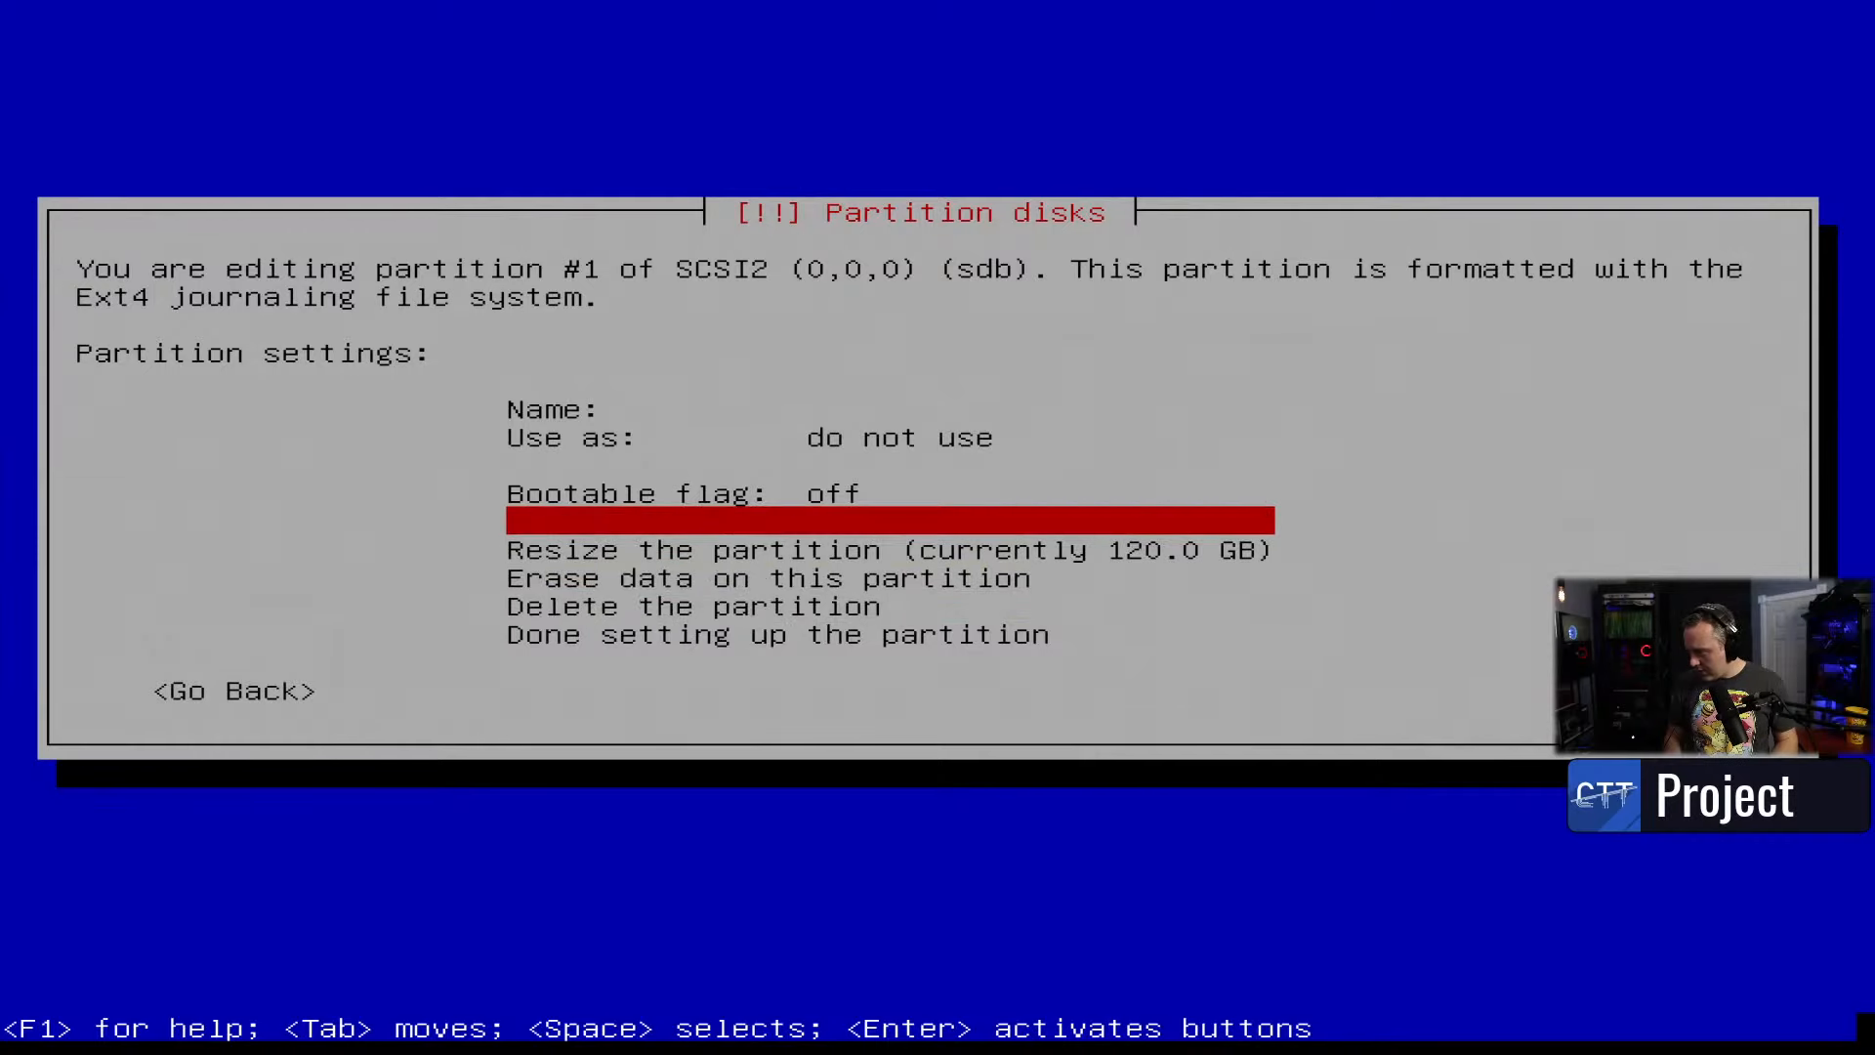
{"action": "key", "text": "Return"}
{"action": "key", "text": "Down"}
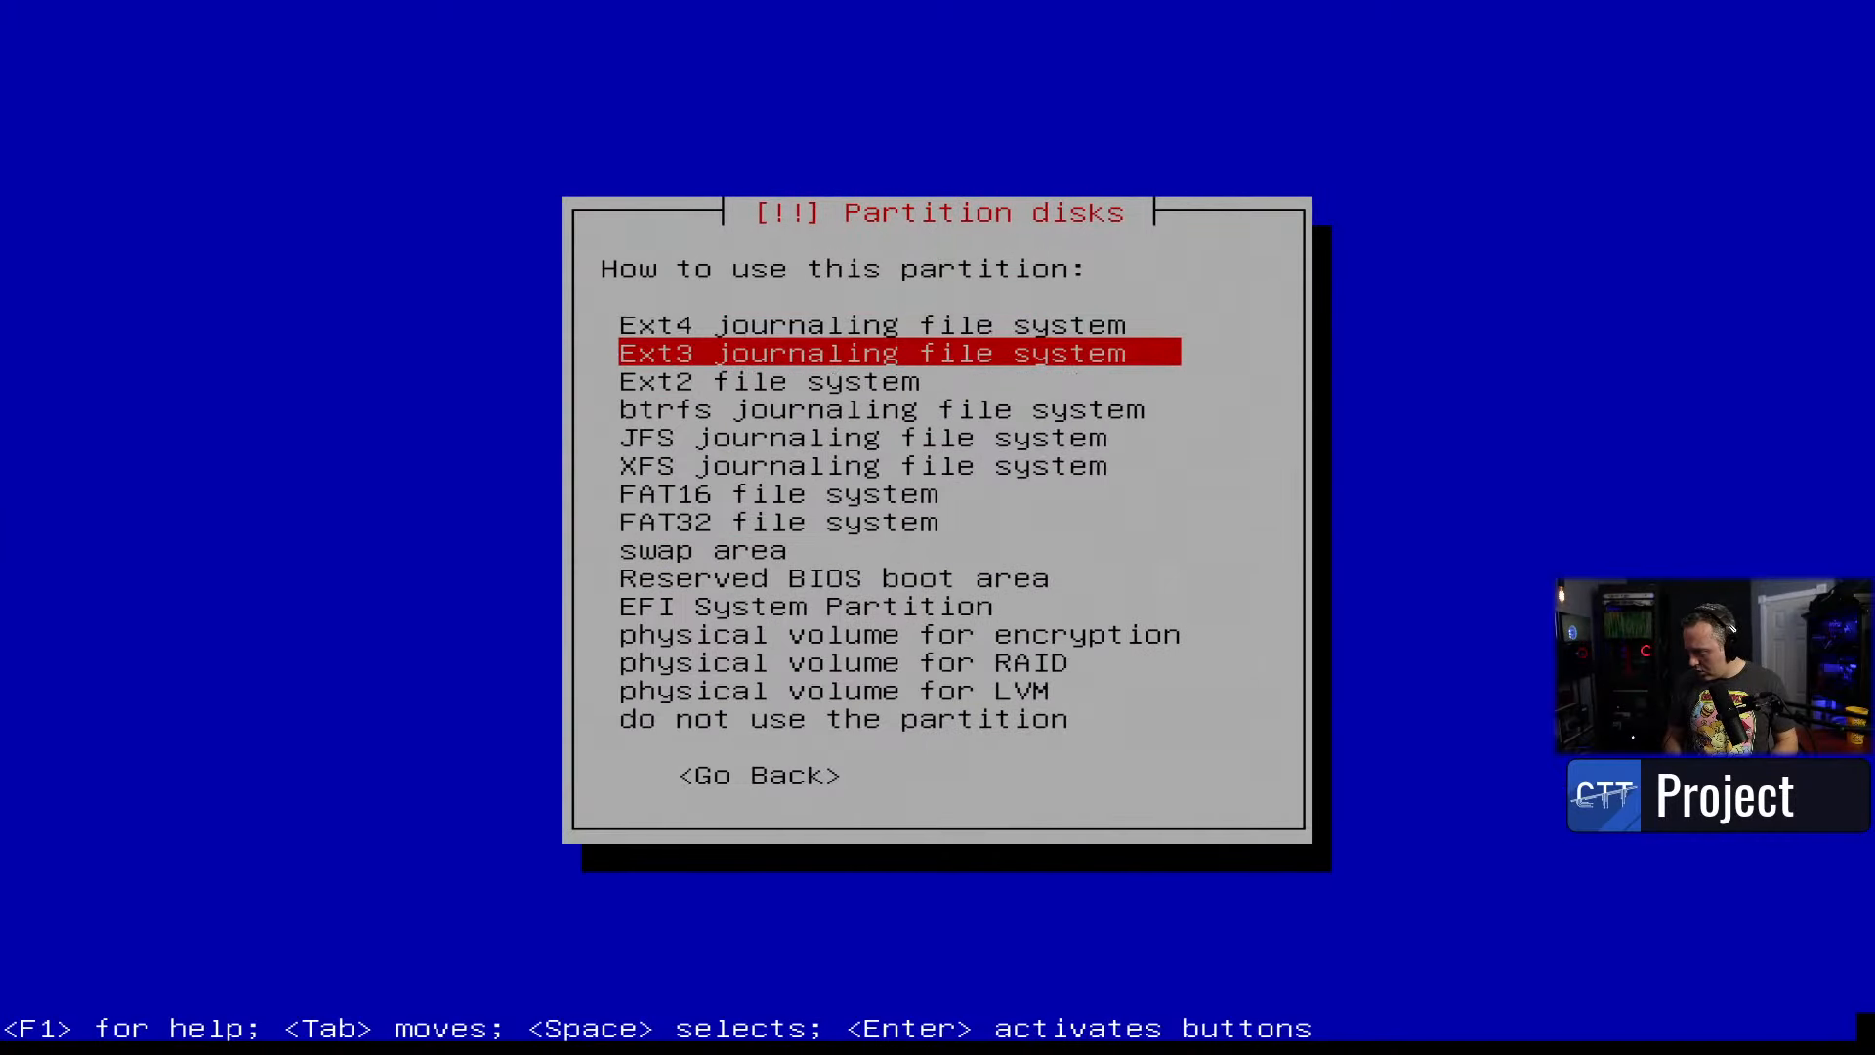
{"action": "key", "text": "Up"}
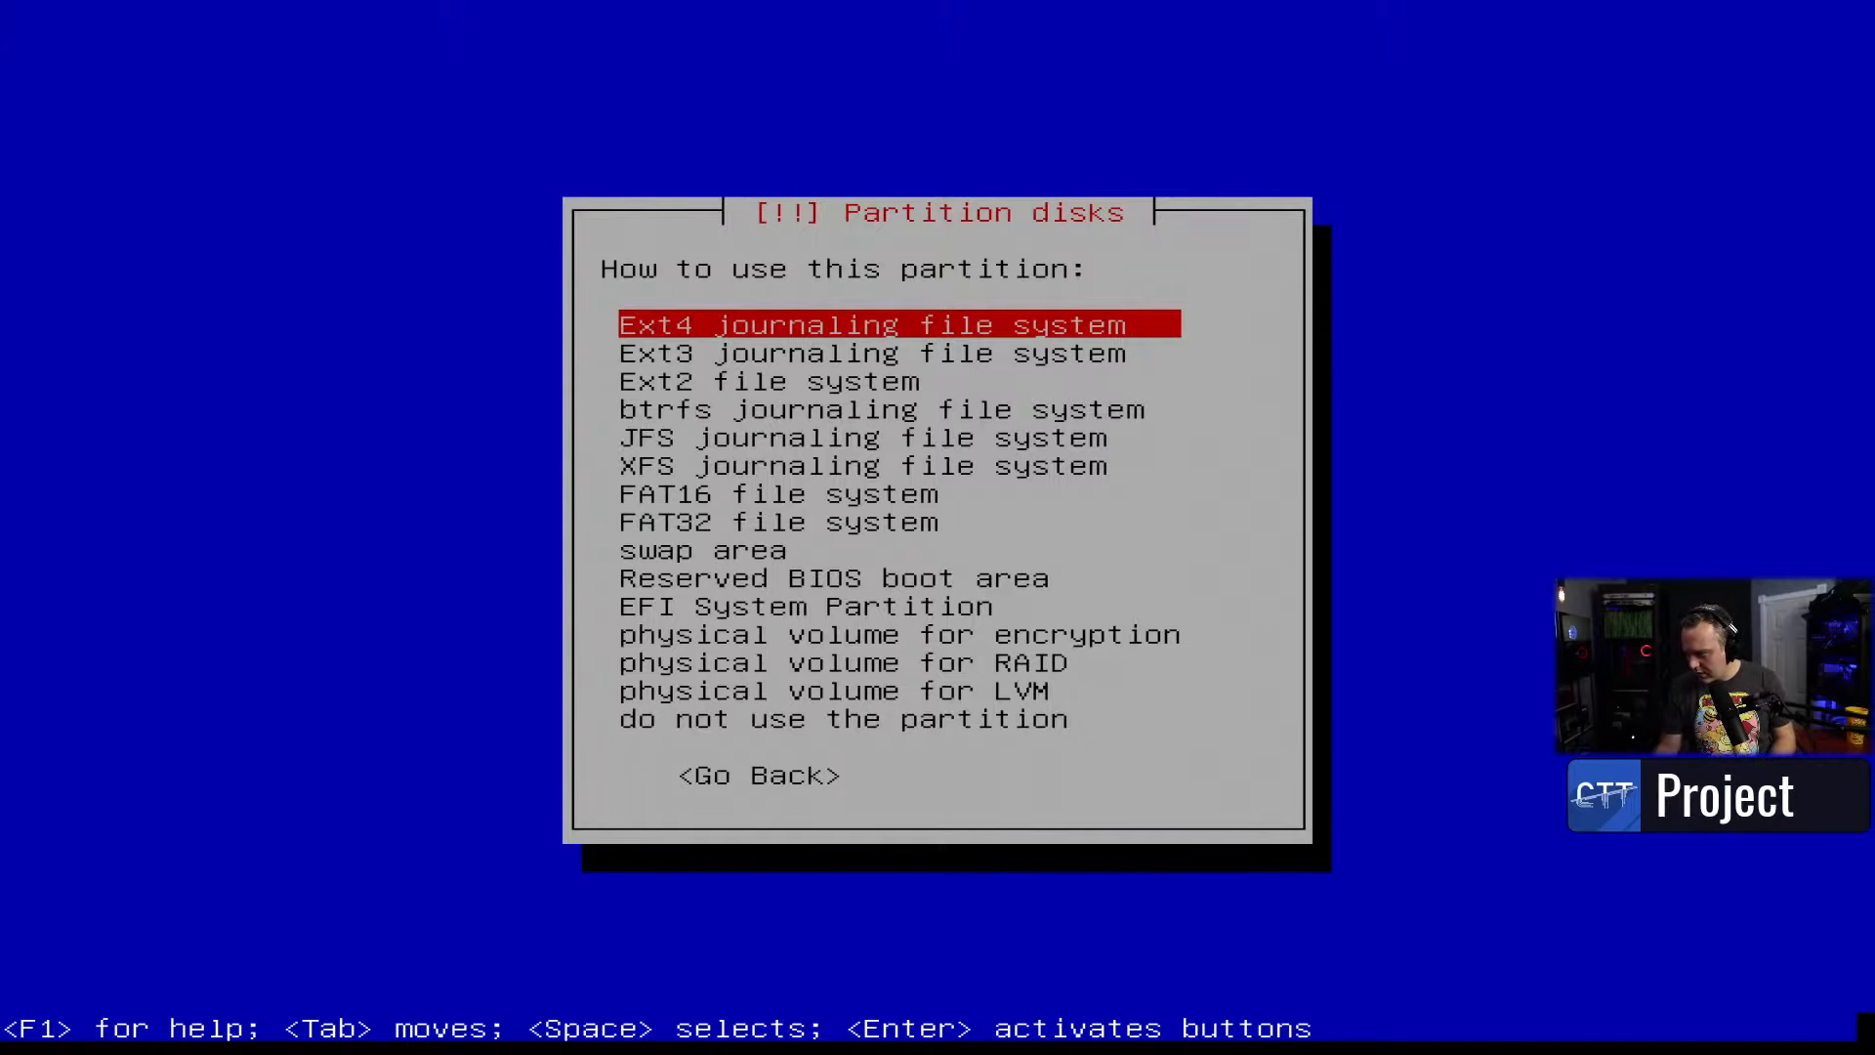
{"action": "key", "text": "Return"}
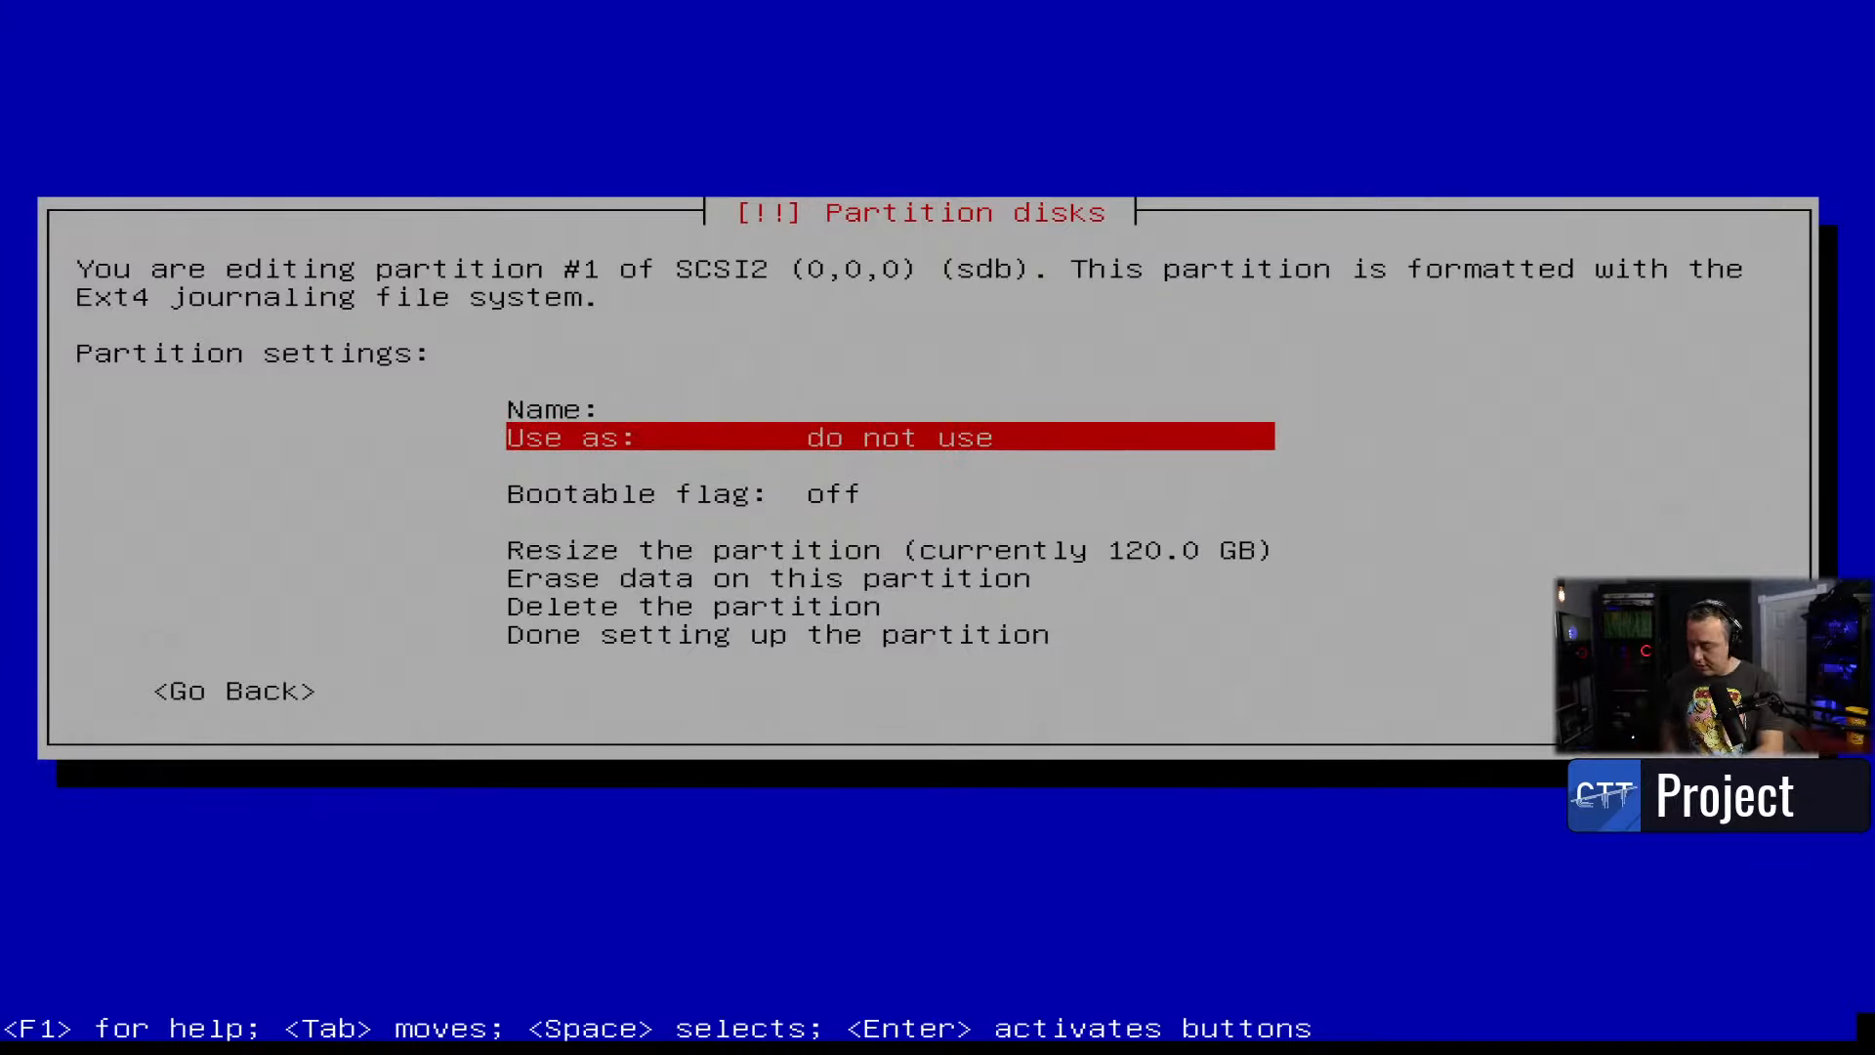
{"action": "key", "text": "alt+F2"}
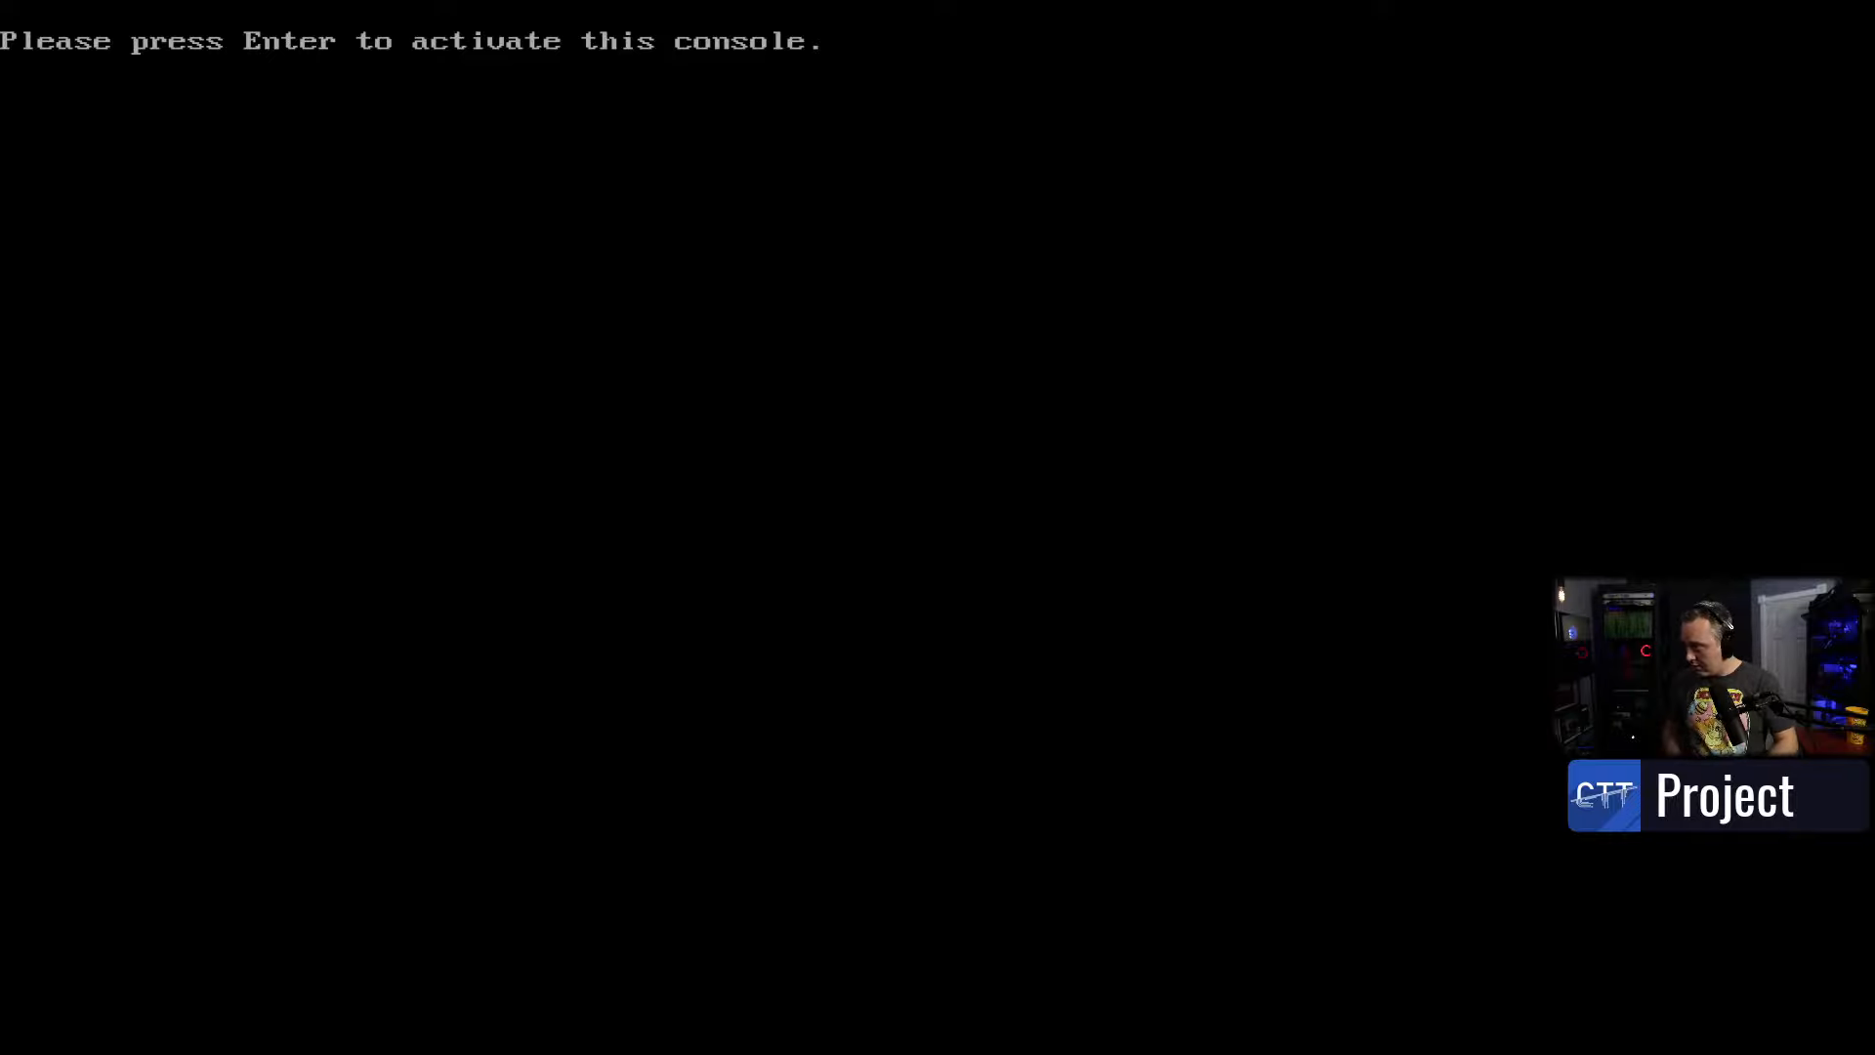
- Run blkid in the BusyBox console to list partition labels and types, then return to the installer
{"action": "key", "text": "Return"}
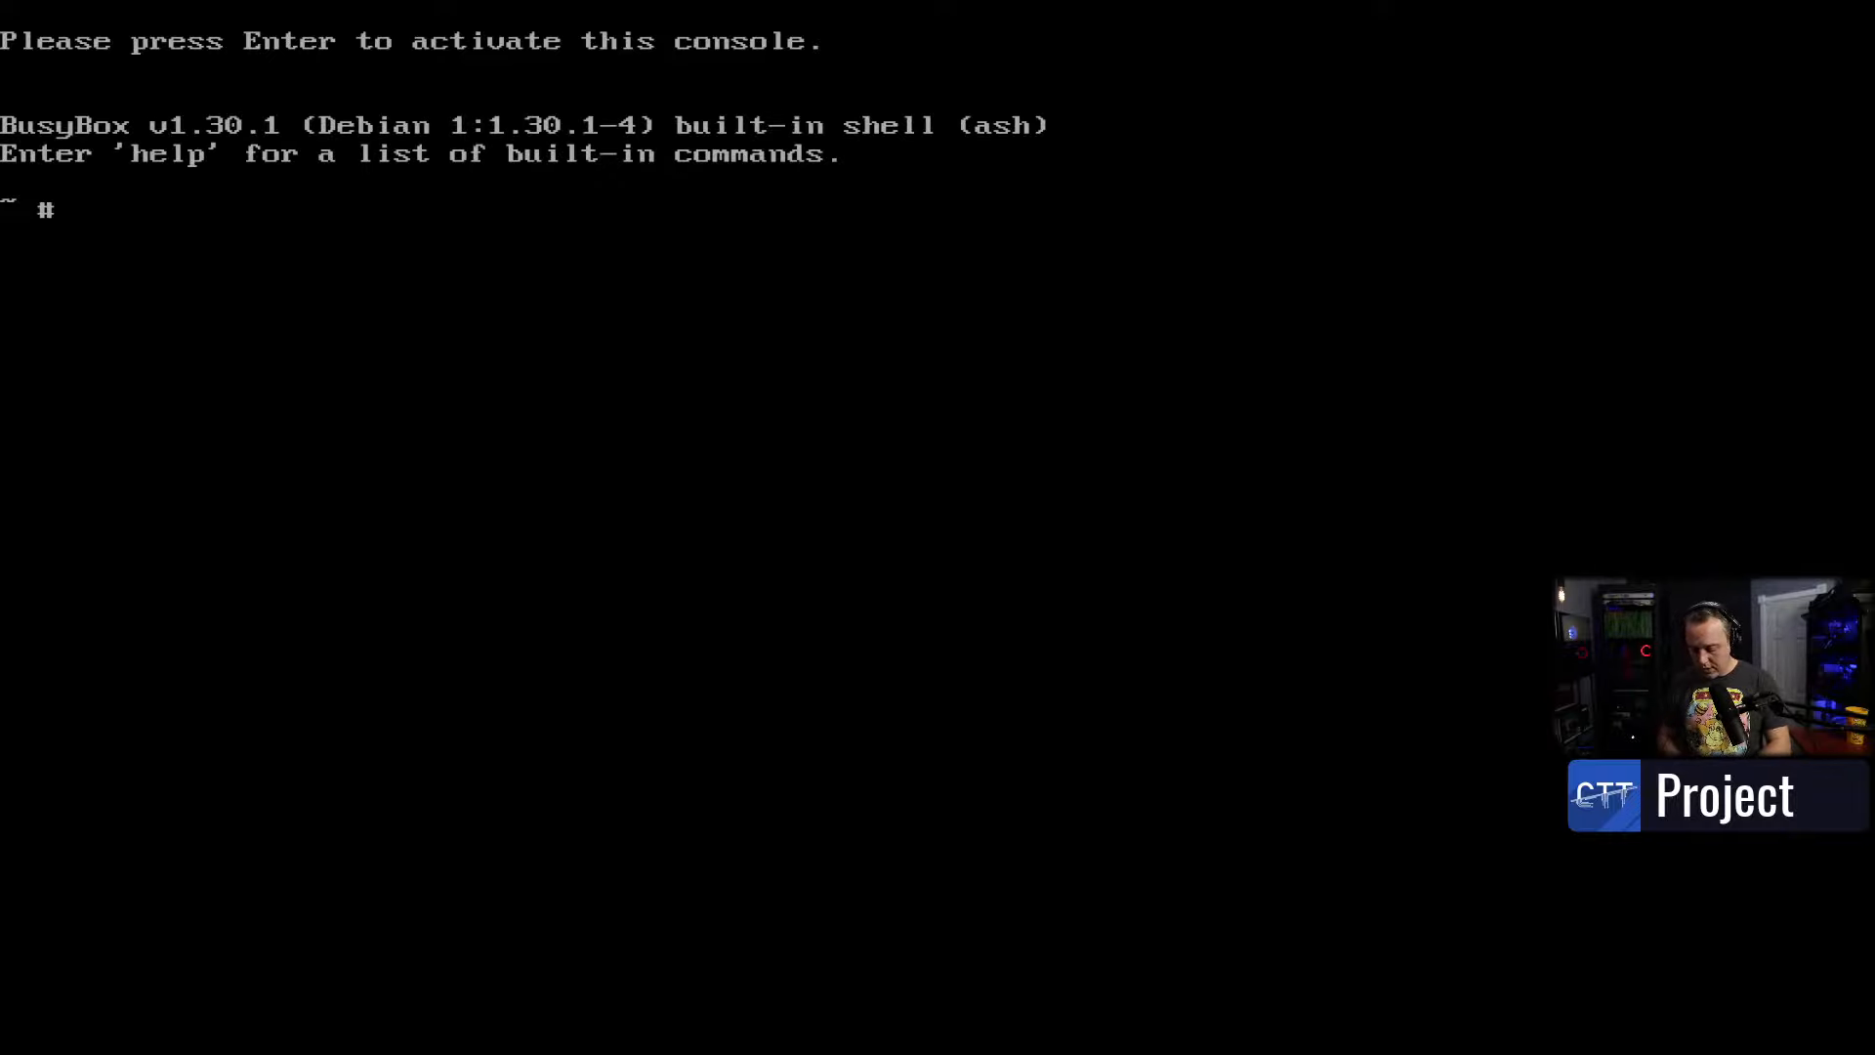
{"action": "type", "text": "sudo blkid"}
{"action": "key", "text": "Return"}
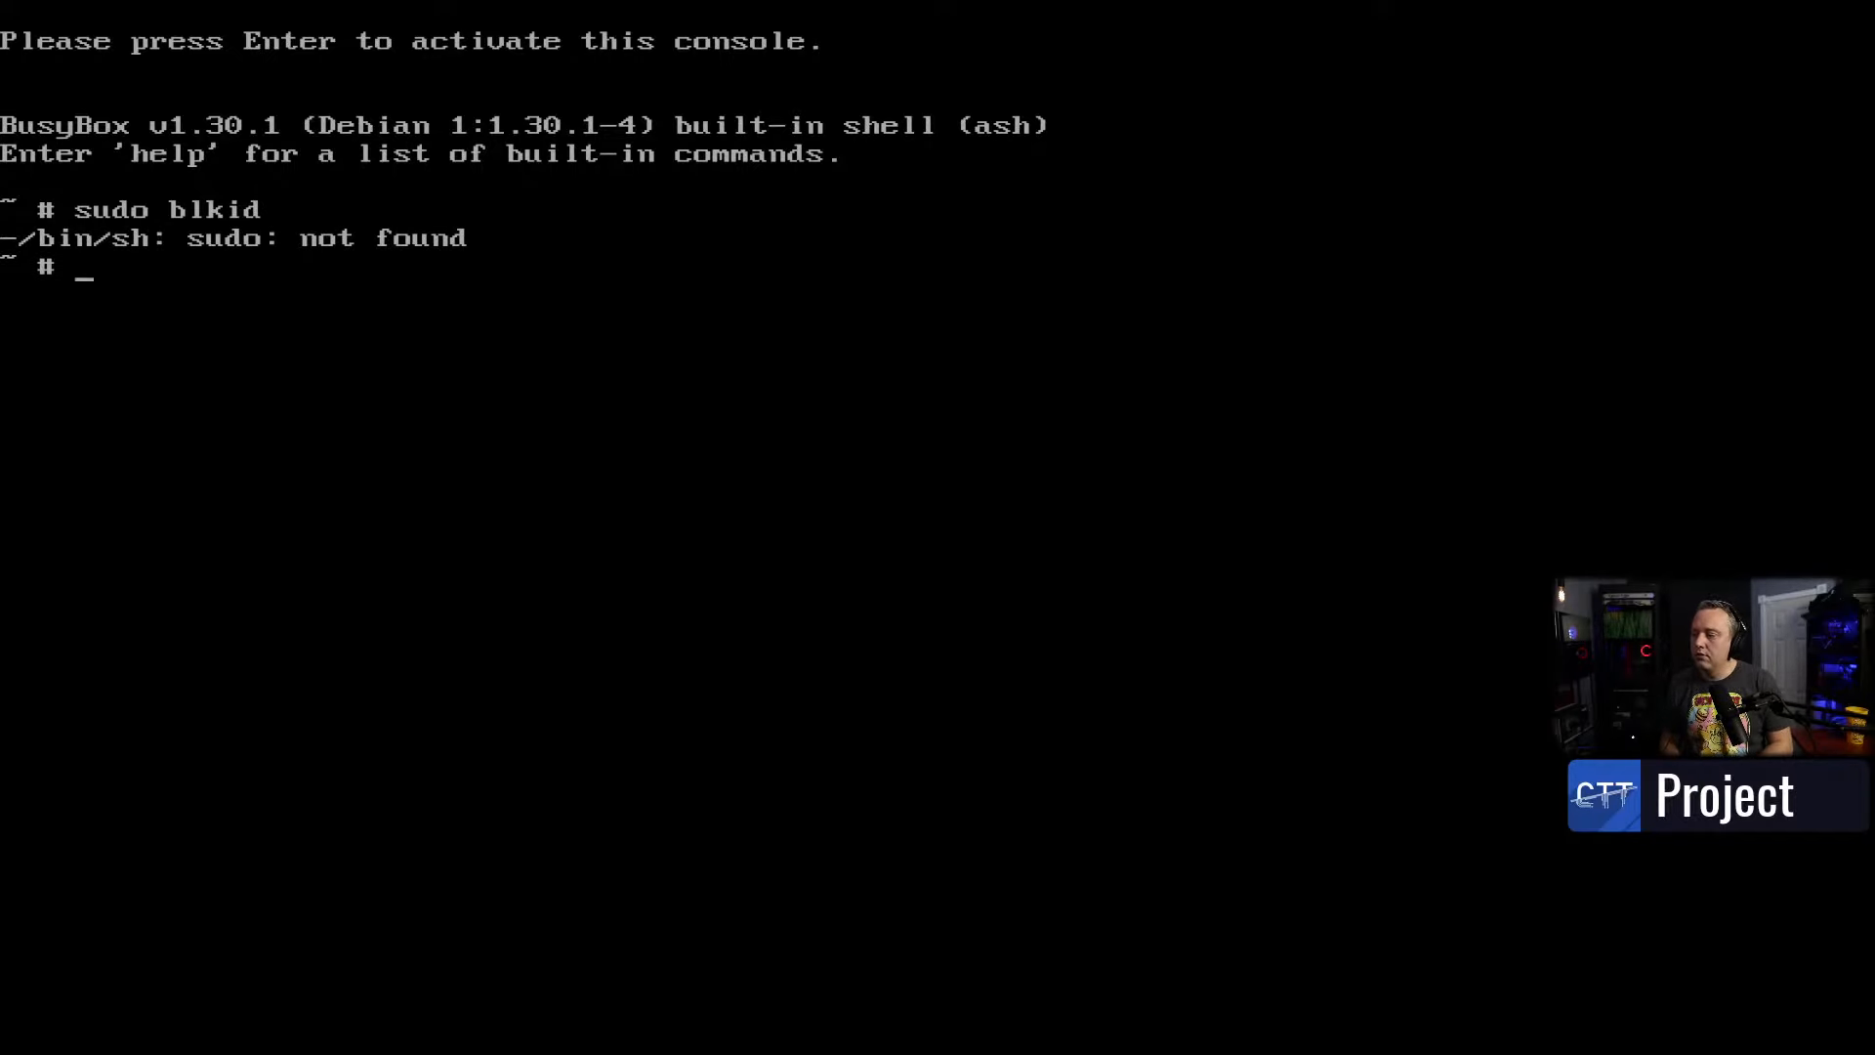
{"action": "type", "text": "blkid"}
{"action": "key", "text": "Return"}
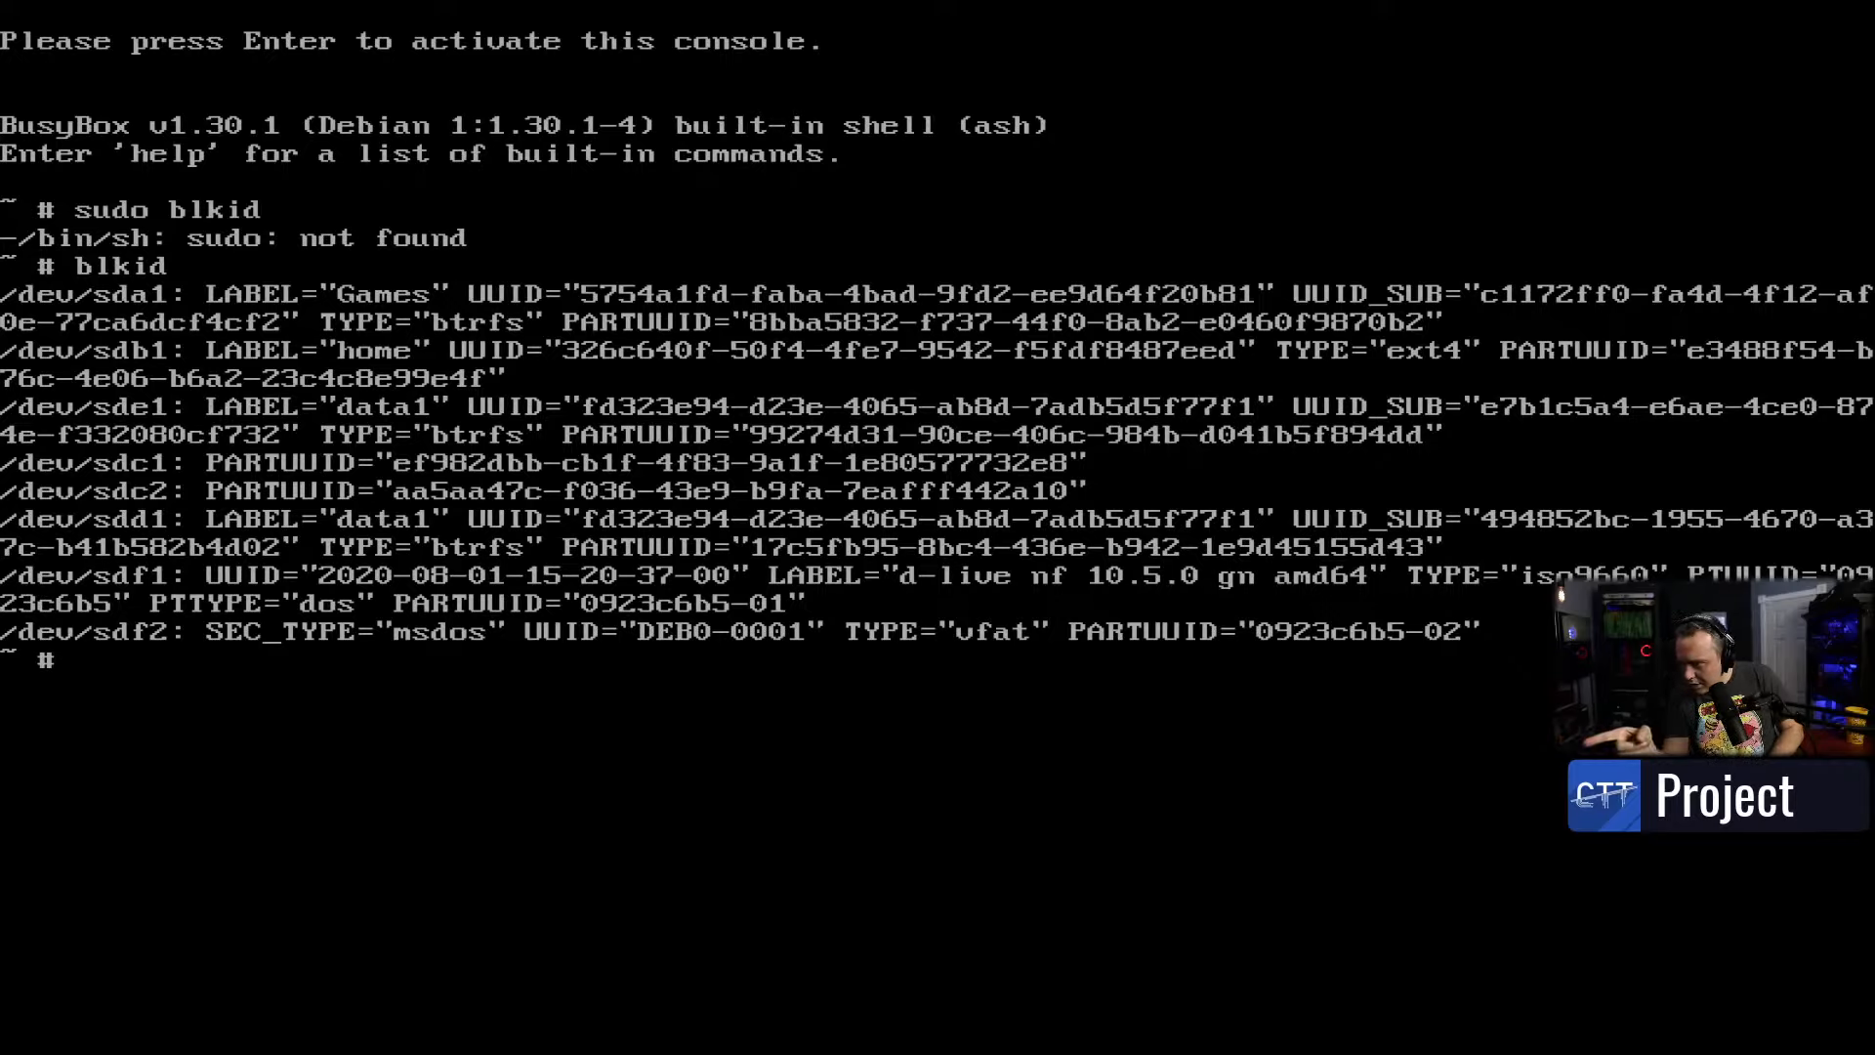
{"action": "key", "text": "alt+F1"}
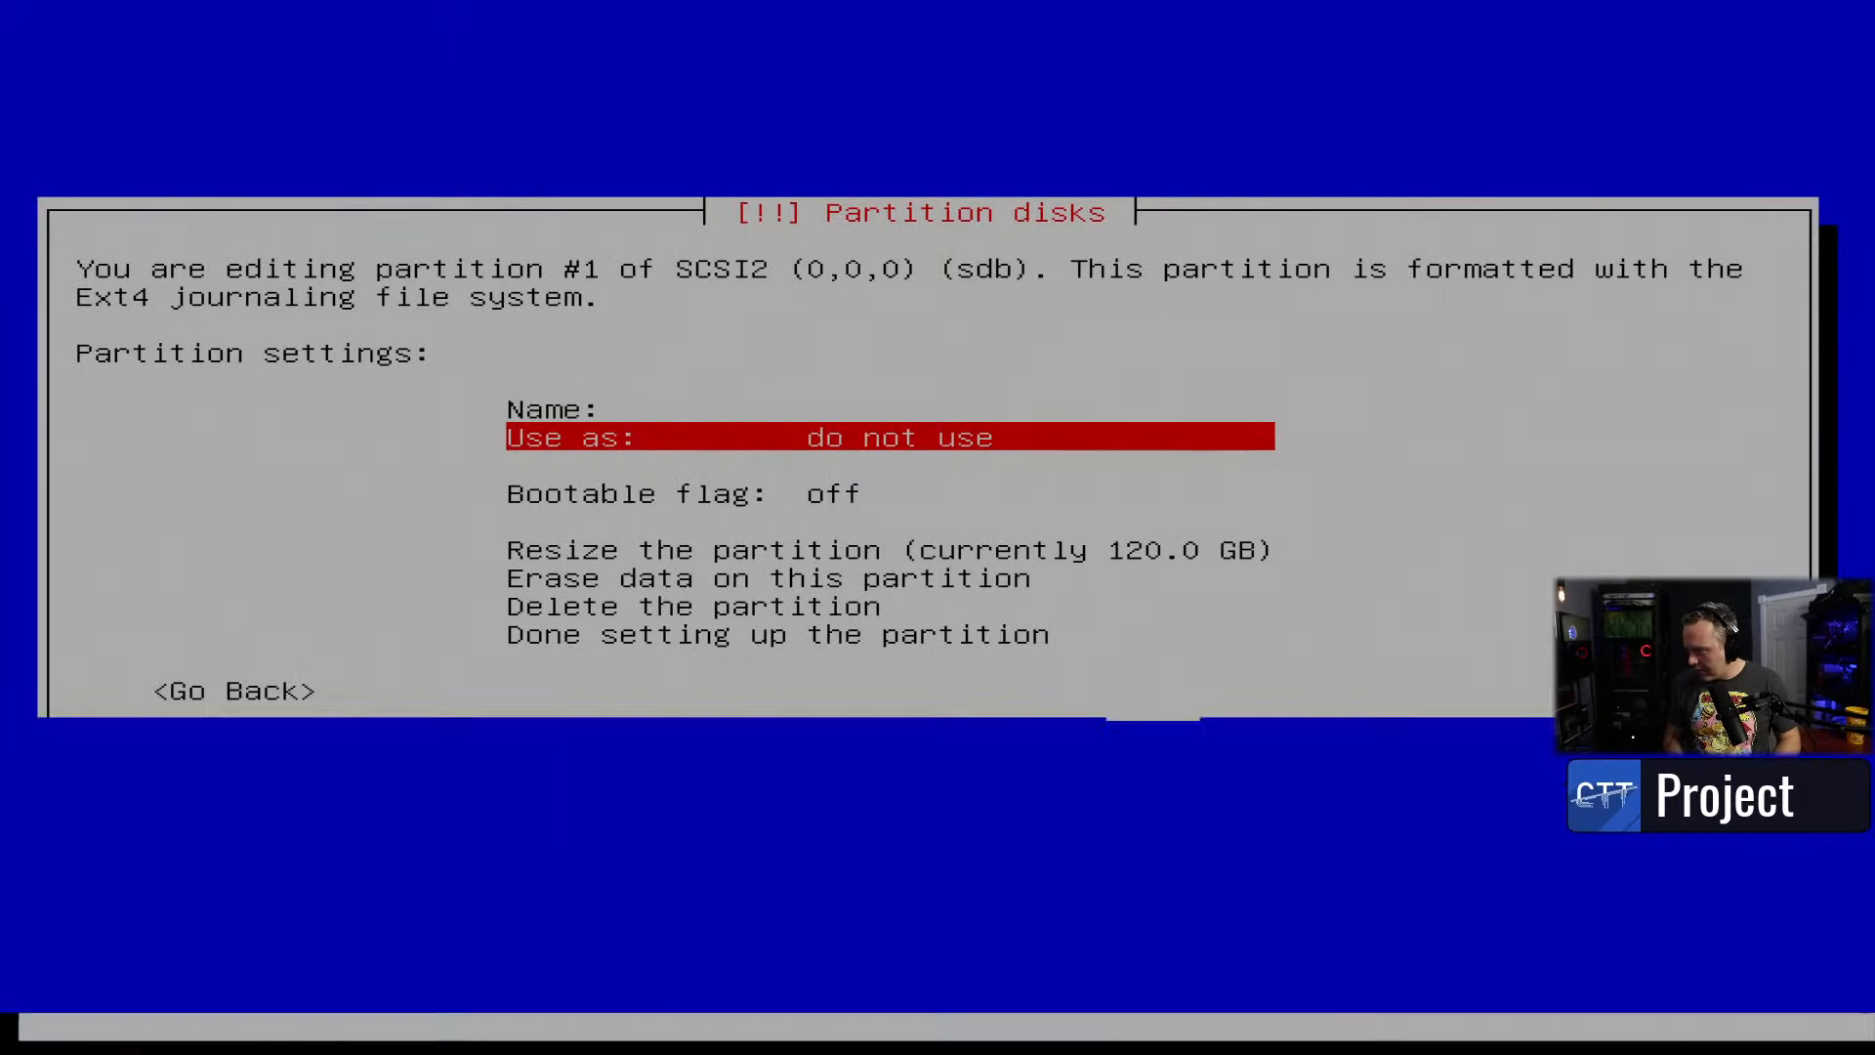
- Use 120 GB sdb partition #1 as unformatted Ext4 mounted at /home and finish its setup
{"action": "key", "text": "Return"}
{"action": "key", "text": "Down"}
{"action": "key", "text": "Up"}
{"action": "key", "text": "Return"}
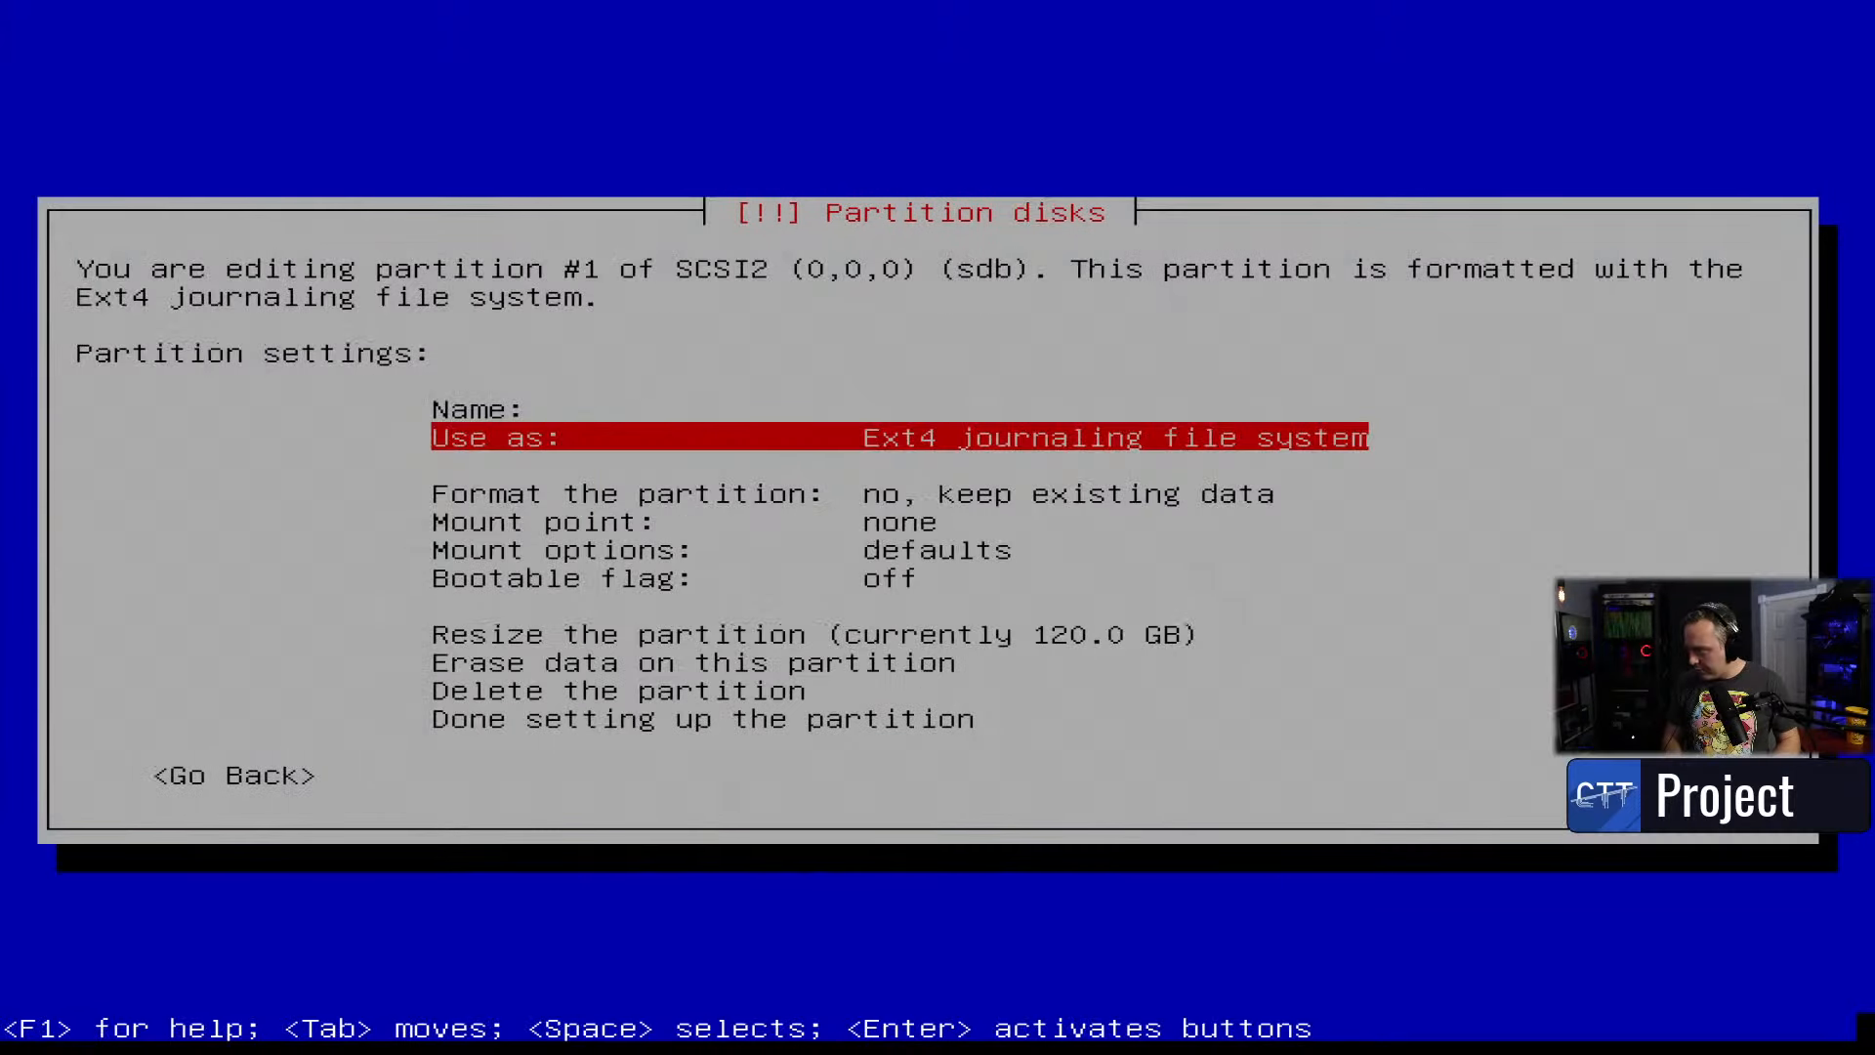
{"action": "key", "text": "Down"}
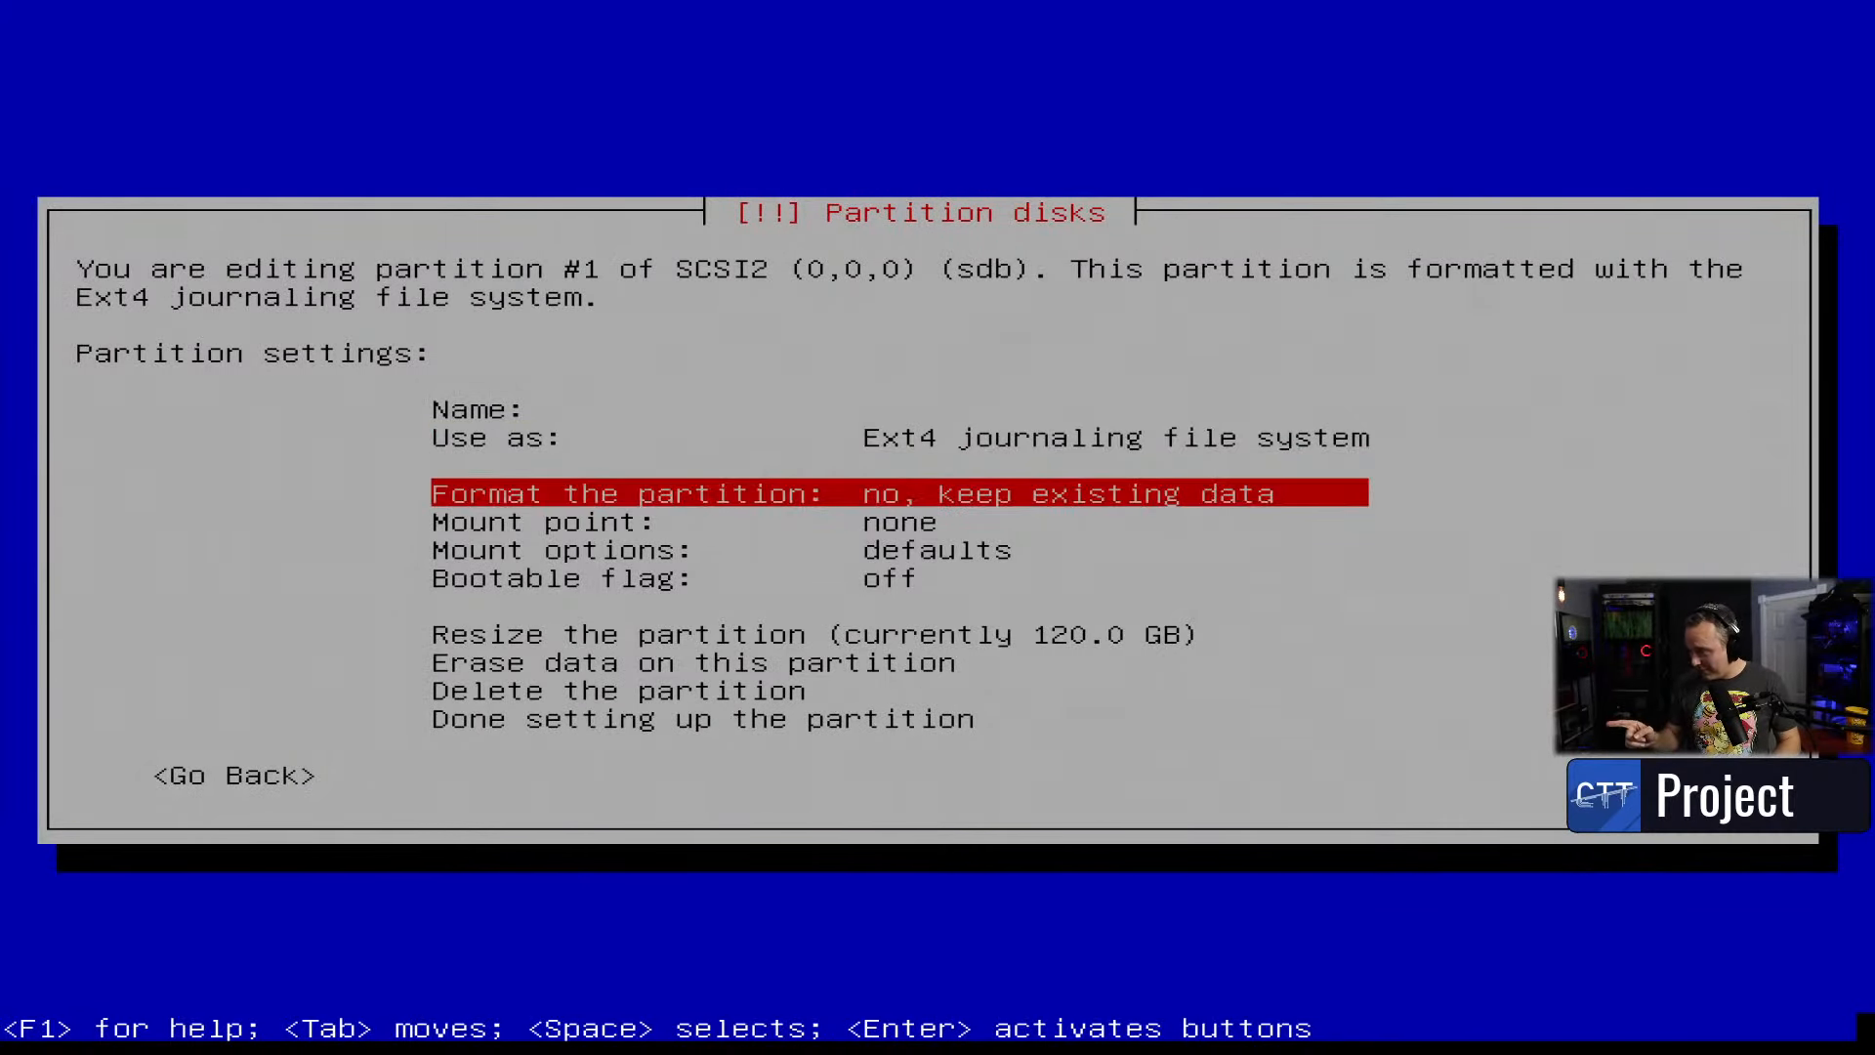
{"action": "key", "text": "Down"}
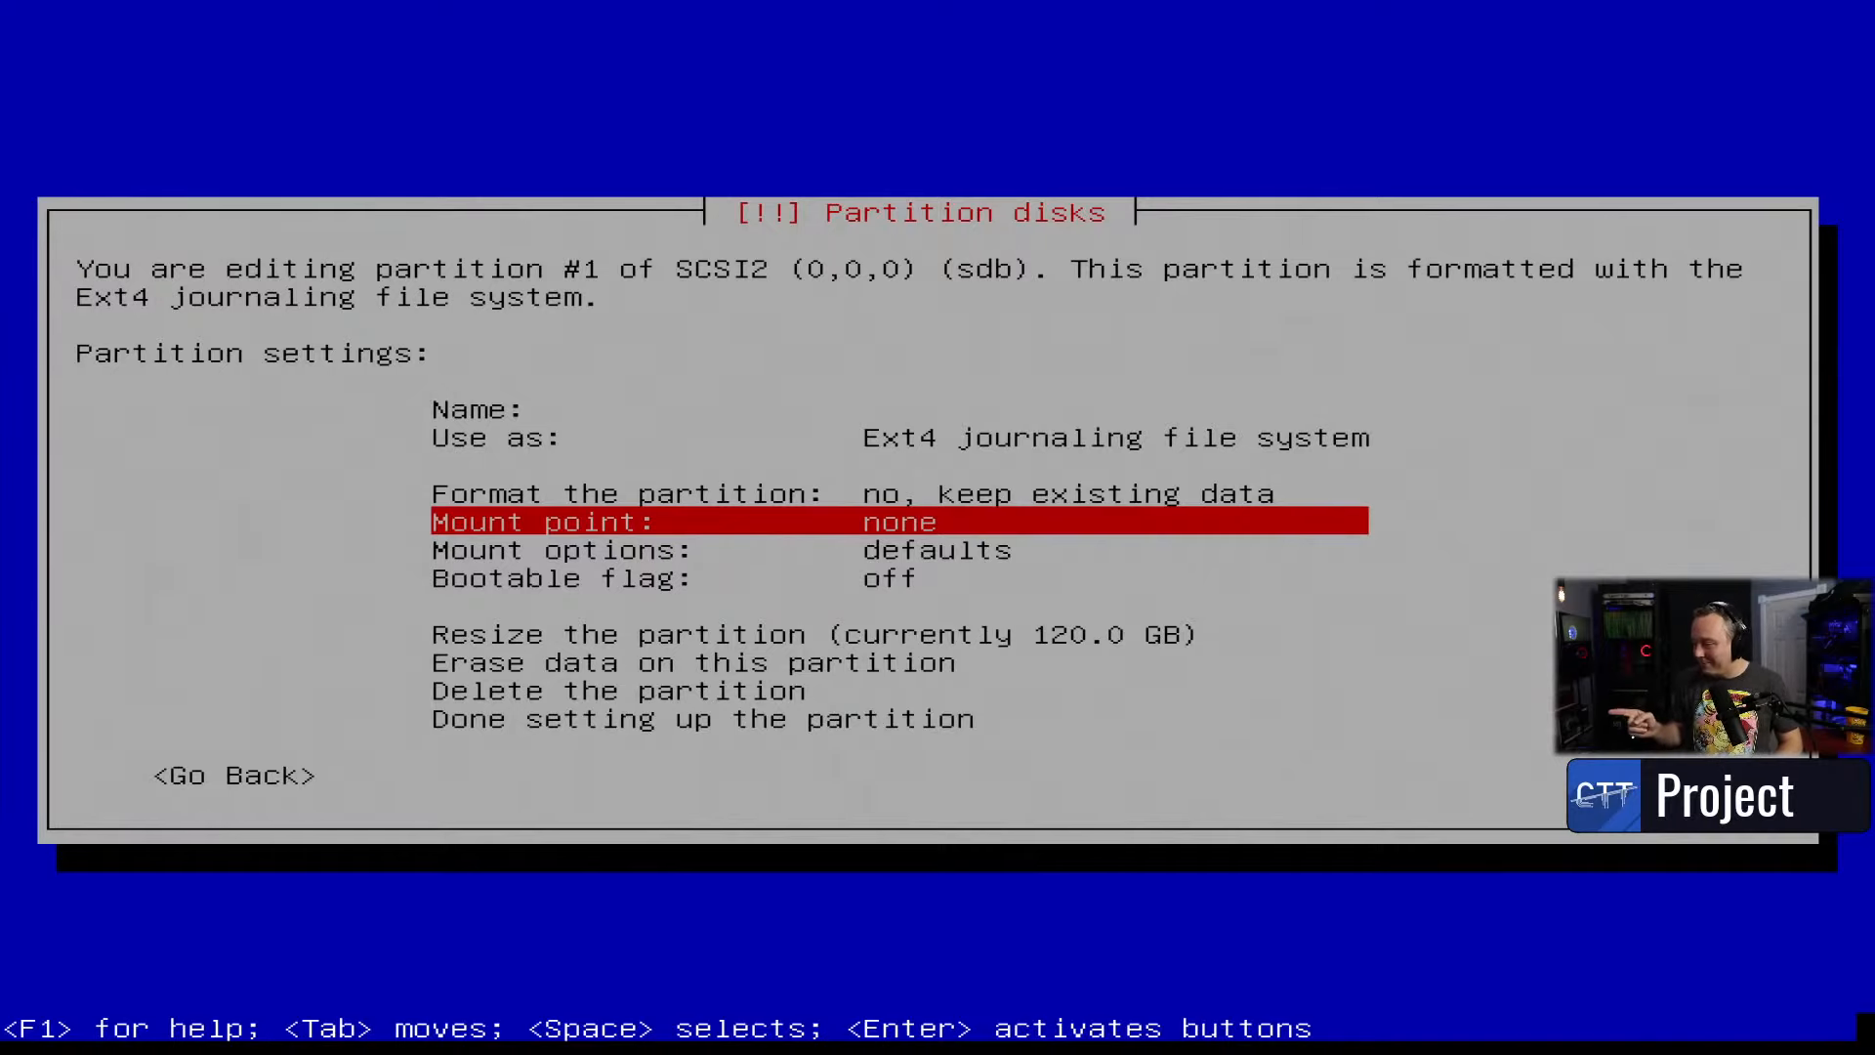
{"action": "key", "text": "Return"}
{"action": "key", "text": "Down"}
{"action": "key", "text": "Down"}
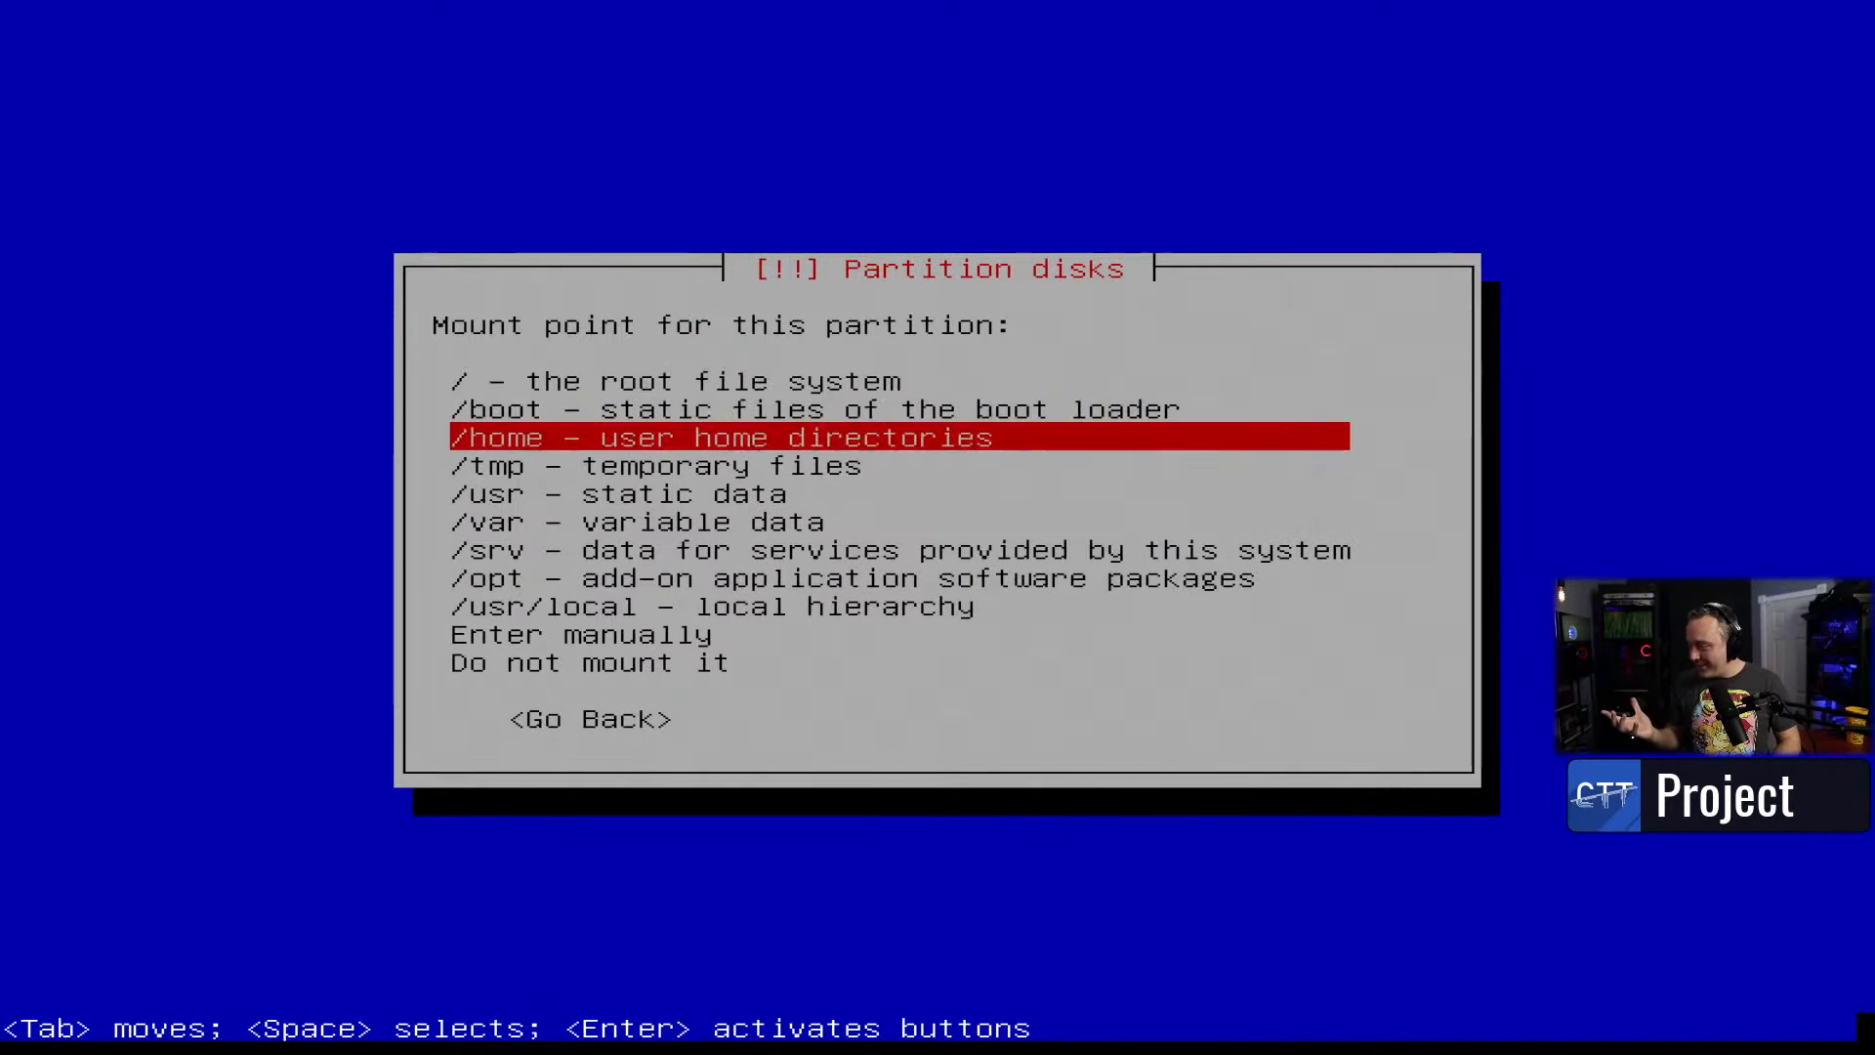
{"action": "key", "text": "Return"}
{"action": "key", "text": "Down"}
{"action": "key", "text": "Down"}
{"action": "key", "text": "Down"}
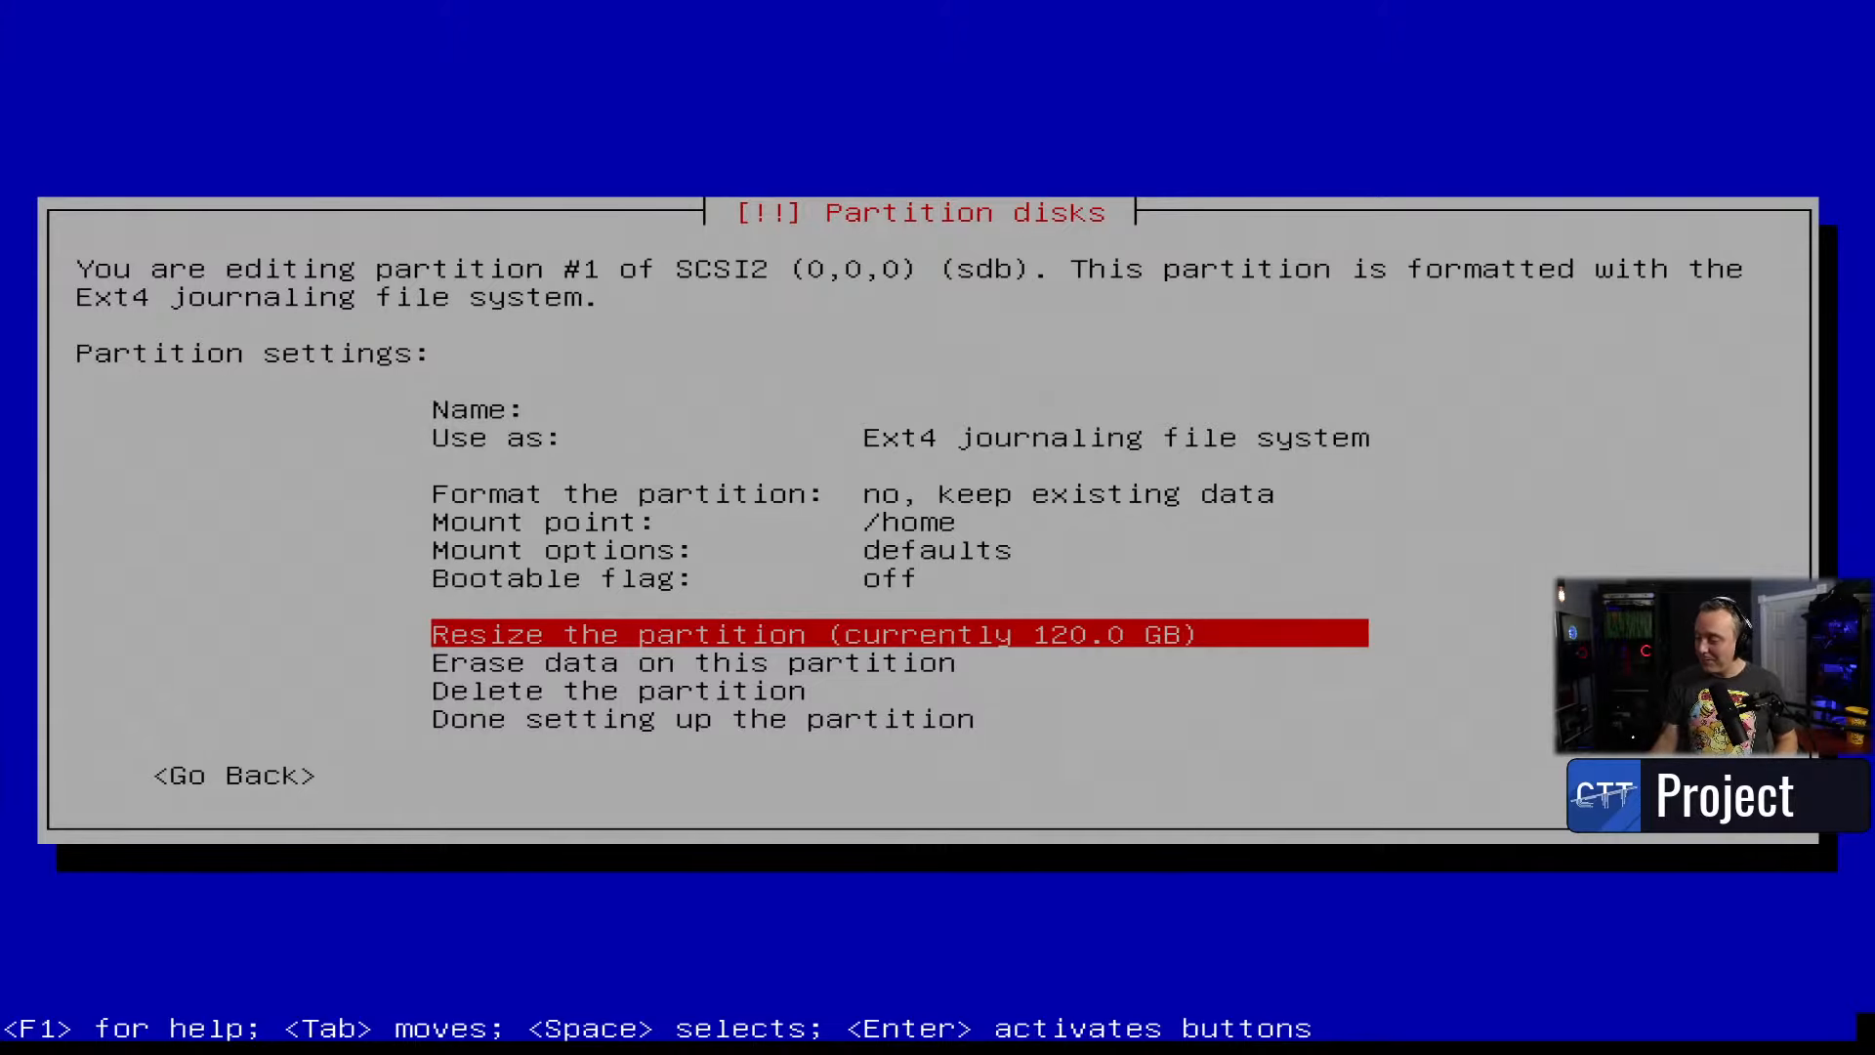
{"action": "key", "text": "Down"}
{"action": "key", "text": "Down"}
{"action": "key", "text": "Down"}
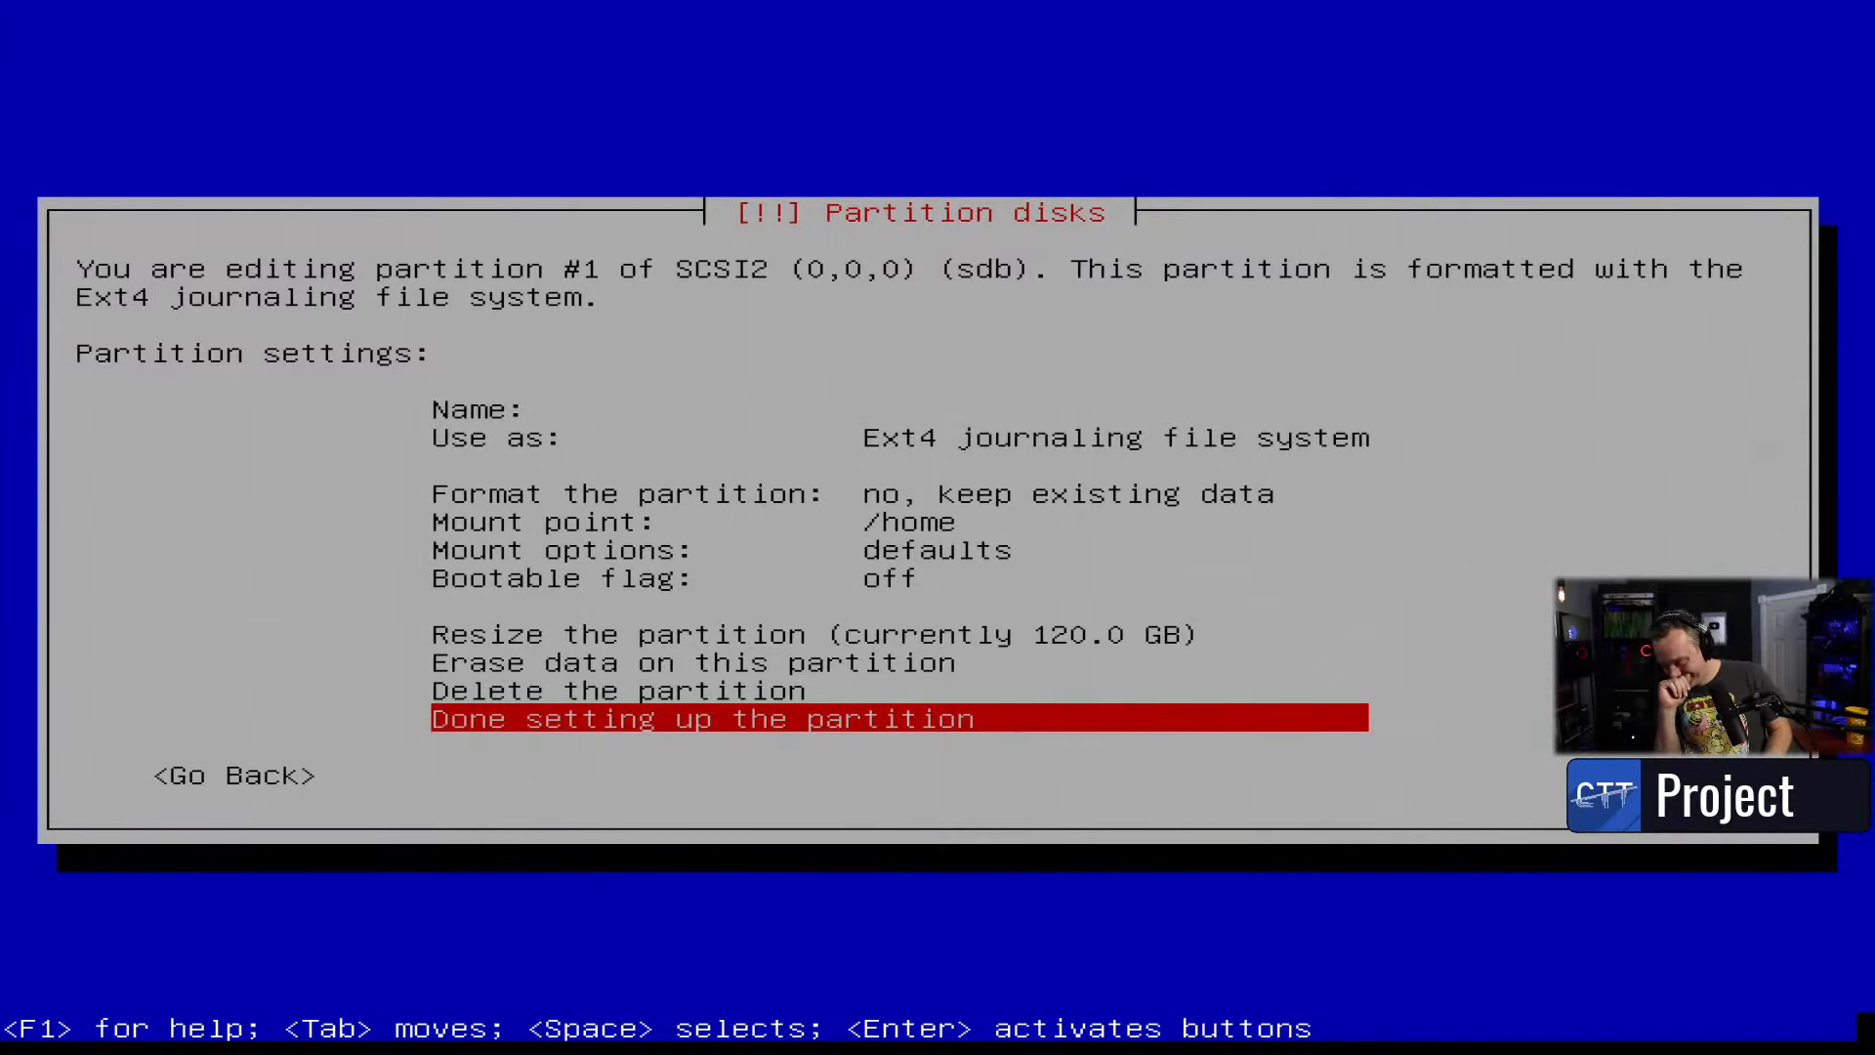
{"action": "key", "text": "Return"}
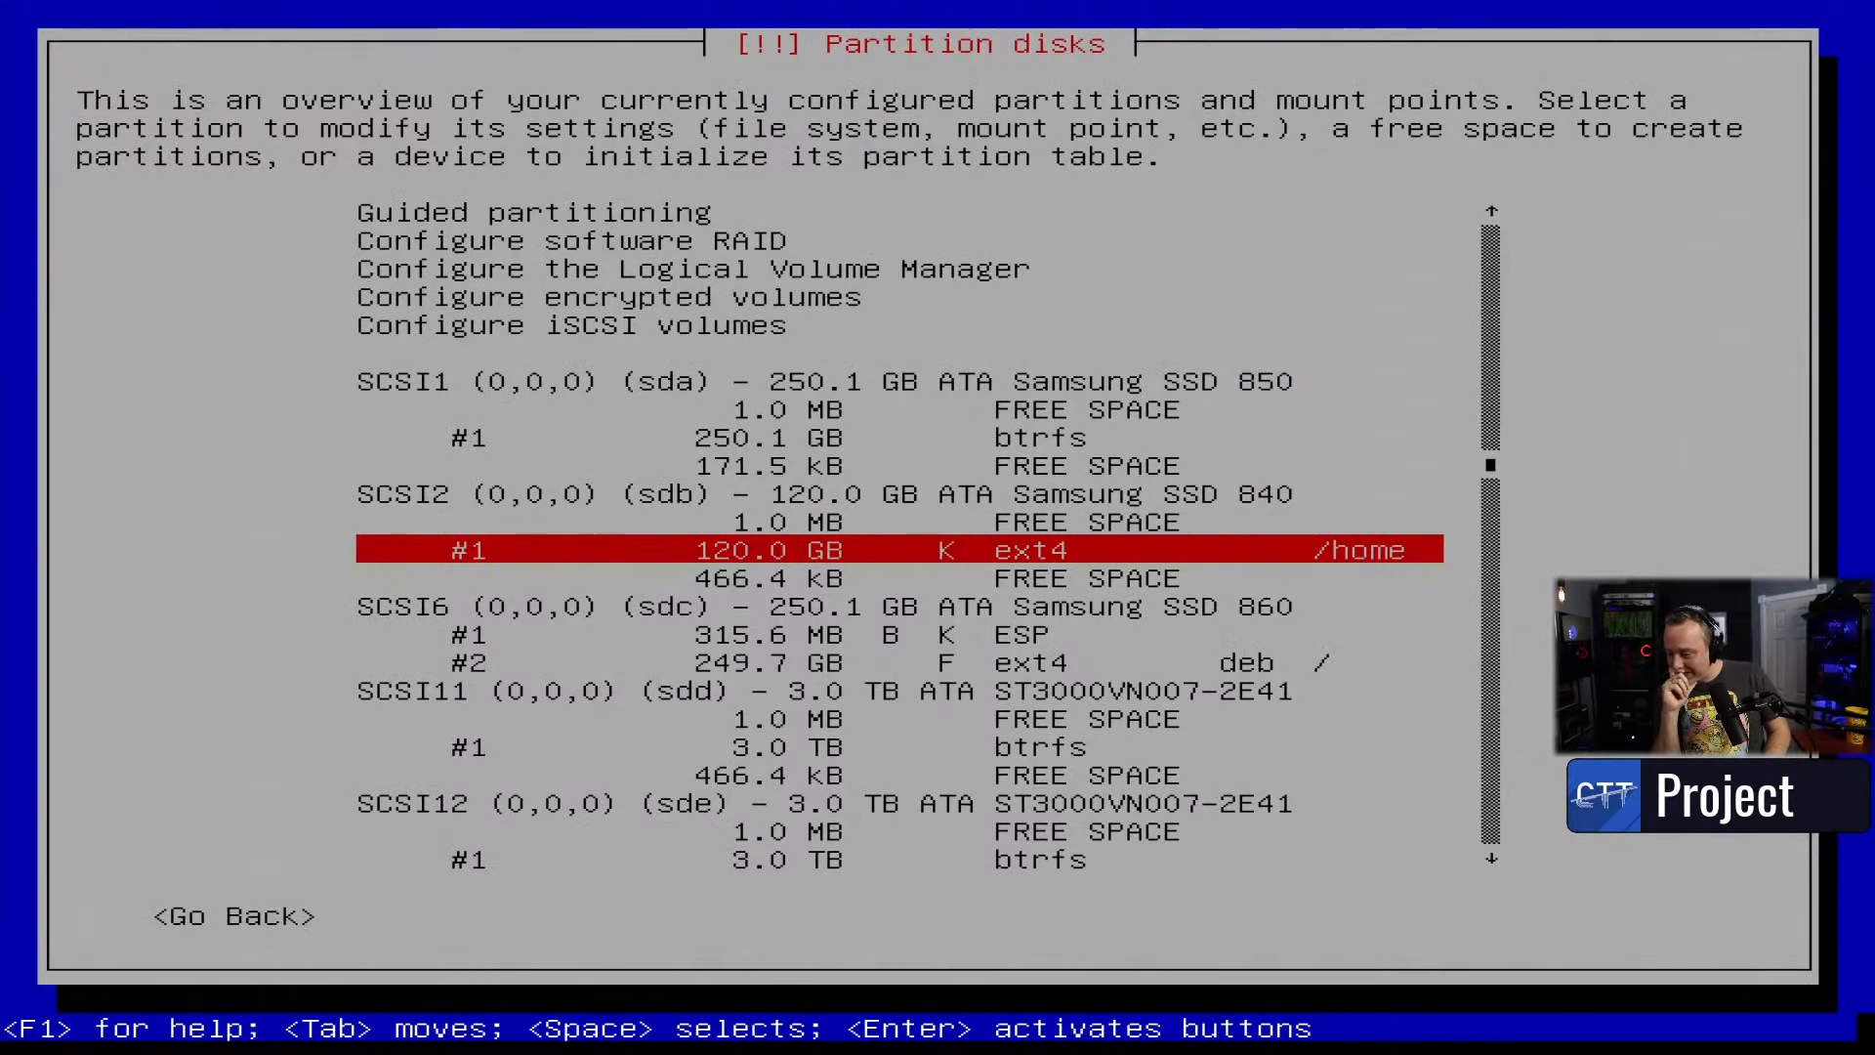
- Finish partitioning, decline adding swap, and confirm writing the changes to disk
{"action": "key", "text": "Down"}
{"action": "key", "text": "Down"}
{"action": "key", "text": "Down"}
{"action": "key", "text": "Down"}
{"action": "key", "text": "Down"}
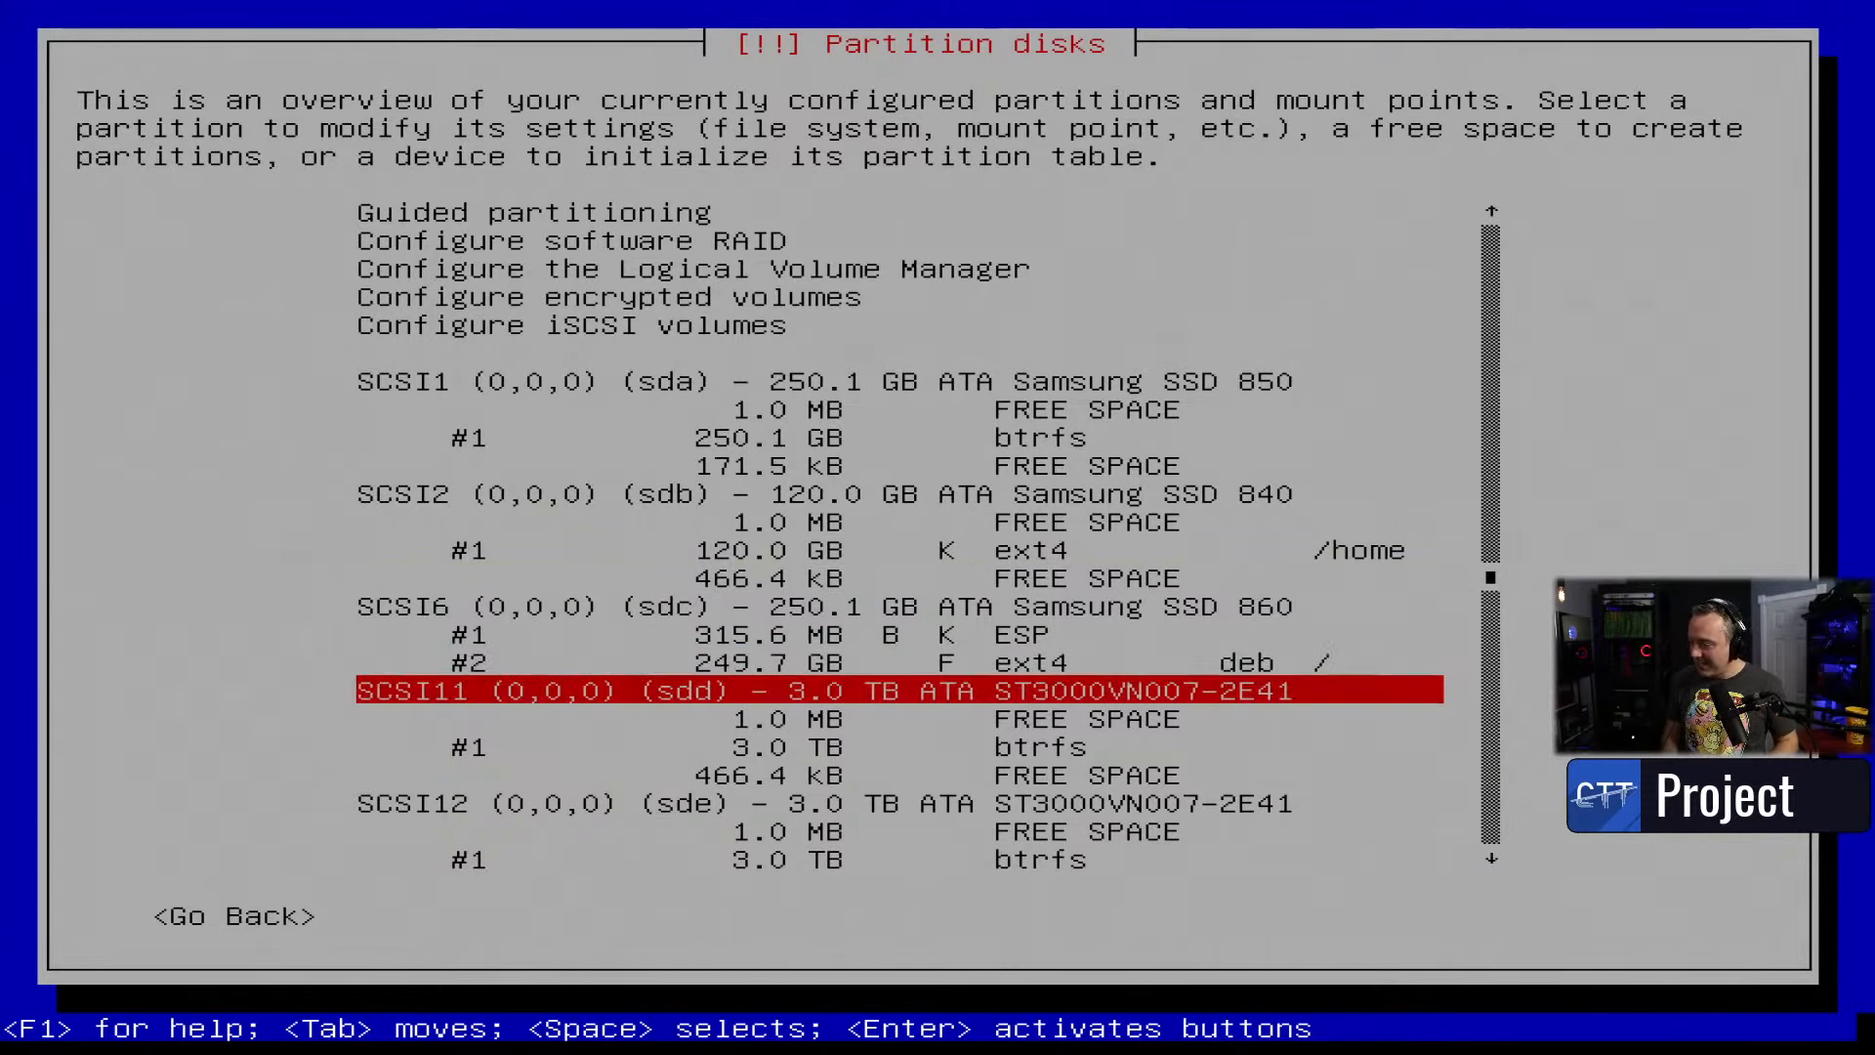
{"action": "key", "text": "Up"}
{"action": "key", "text": "Up"}
{"action": "key", "text": "Up"}
{"action": "key", "text": "Up"}
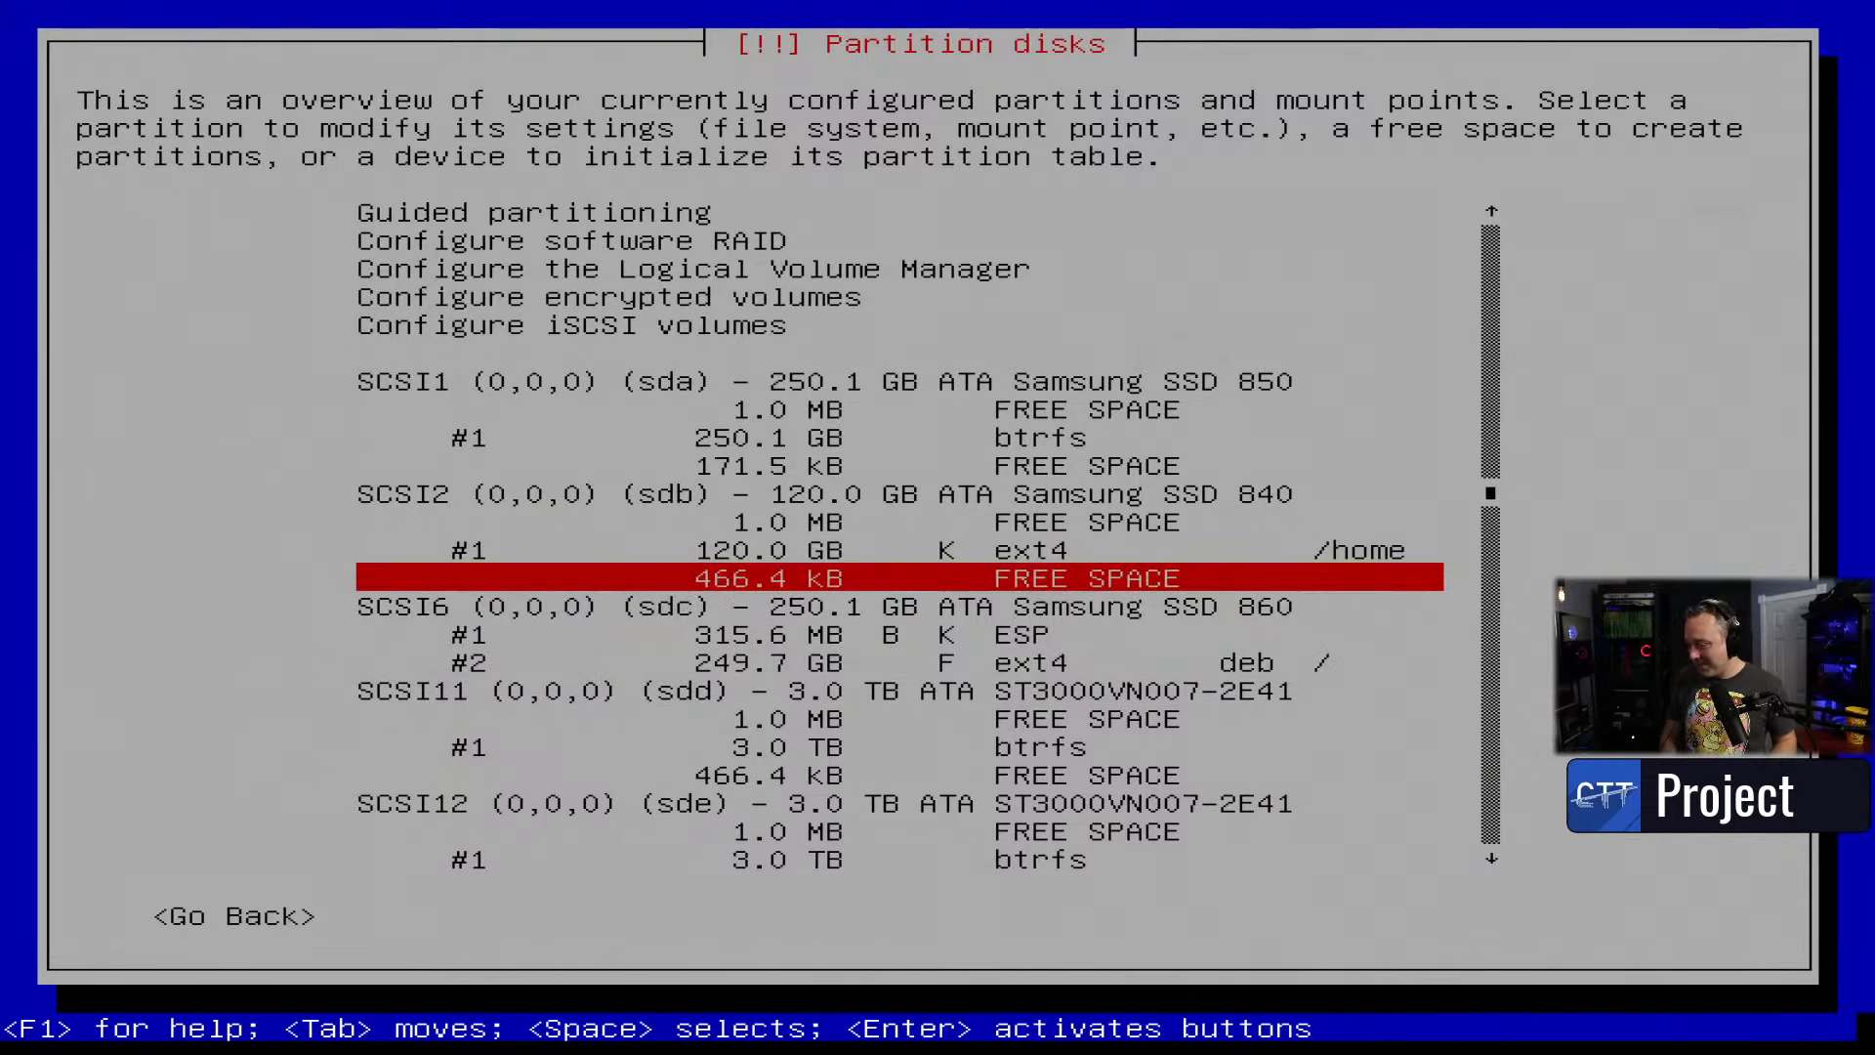
{"action": "key", "text": "Down"}
{"action": "key", "text": "Down"}
{"action": "key", "text": "Down"}
{"action": "key", "text": "Down"}
{"action": "key", "text": "Down"}
{"action": "key", "text": "Down"}
{"action": "key", "text": "Down"}
{"action": "key", "text": "Down"}
{"action": "key", "text": "Down"}
{"action": "key", "text": "Down"}
{"action": "key", "text": "Down"}
{"action": "key", "text": "Down"}
{"action": "key", "text": "Down"}
{"action": "key", "text": "Down"}
{"action": "key", "text": "Down"}
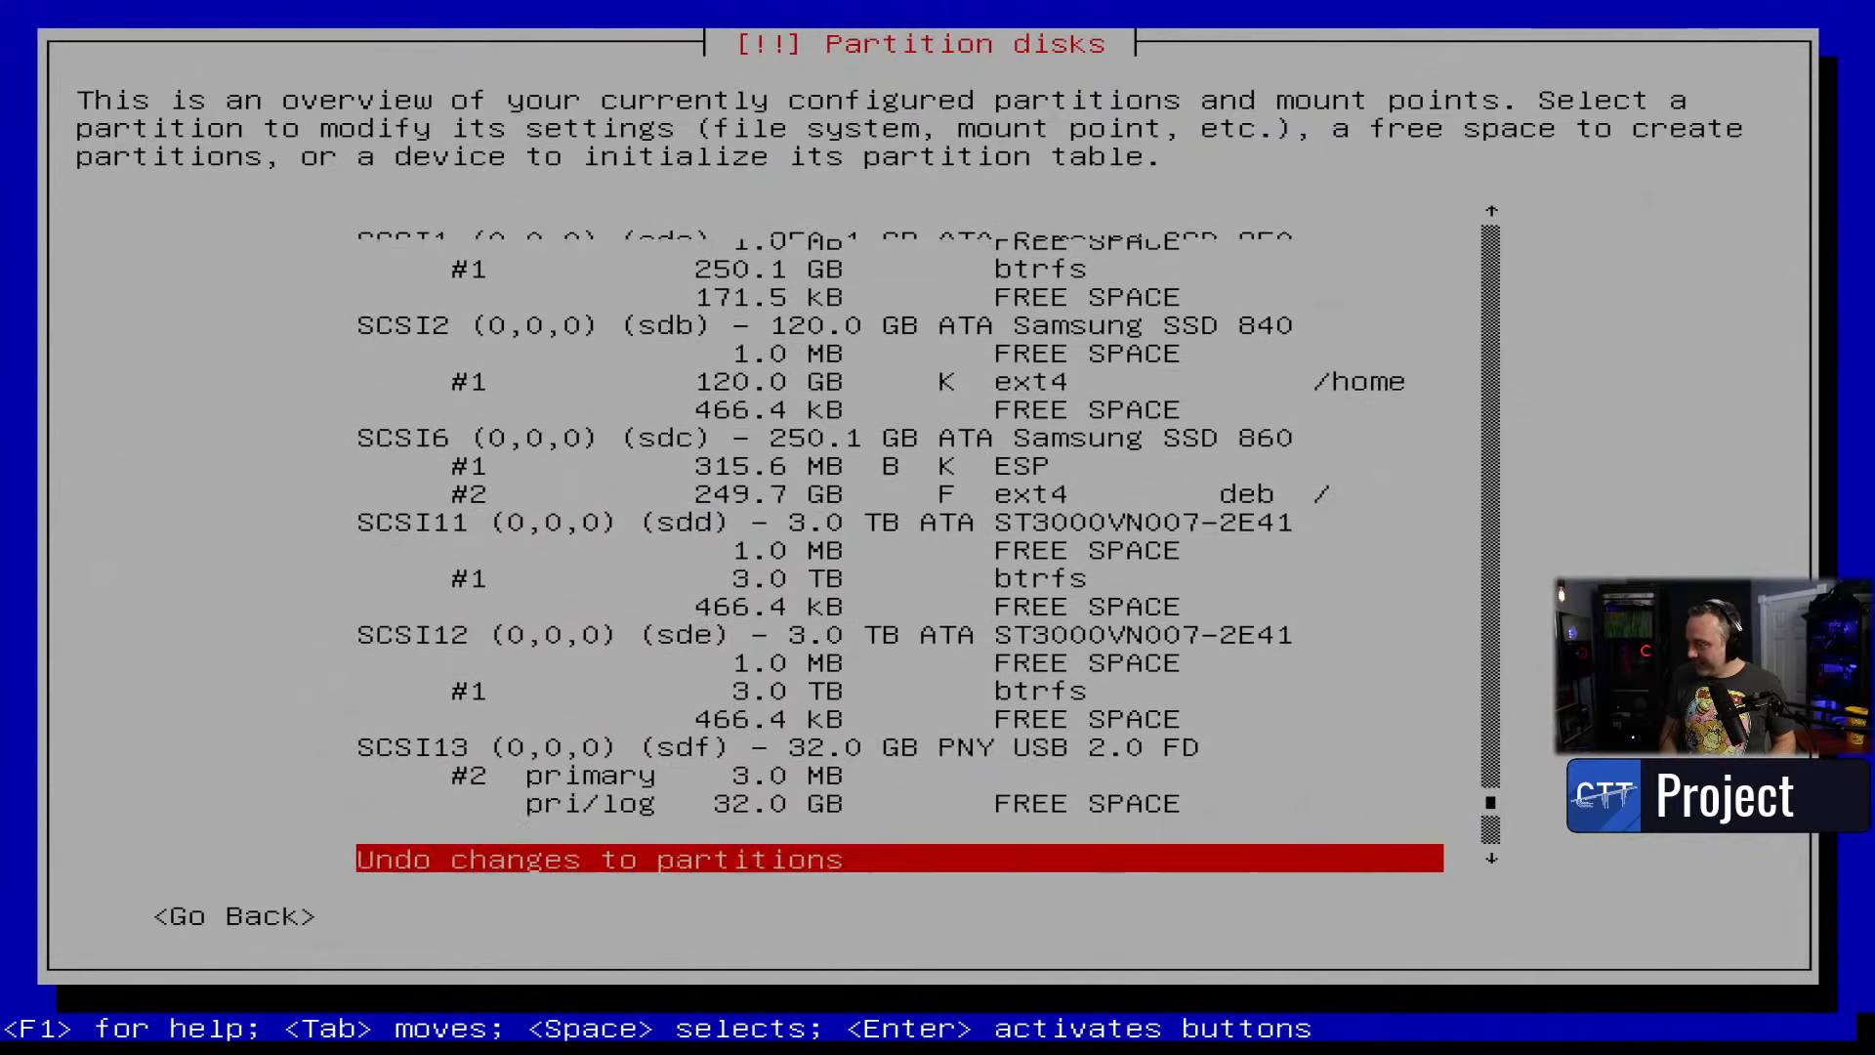
{"action": "key", "text": "Down"}
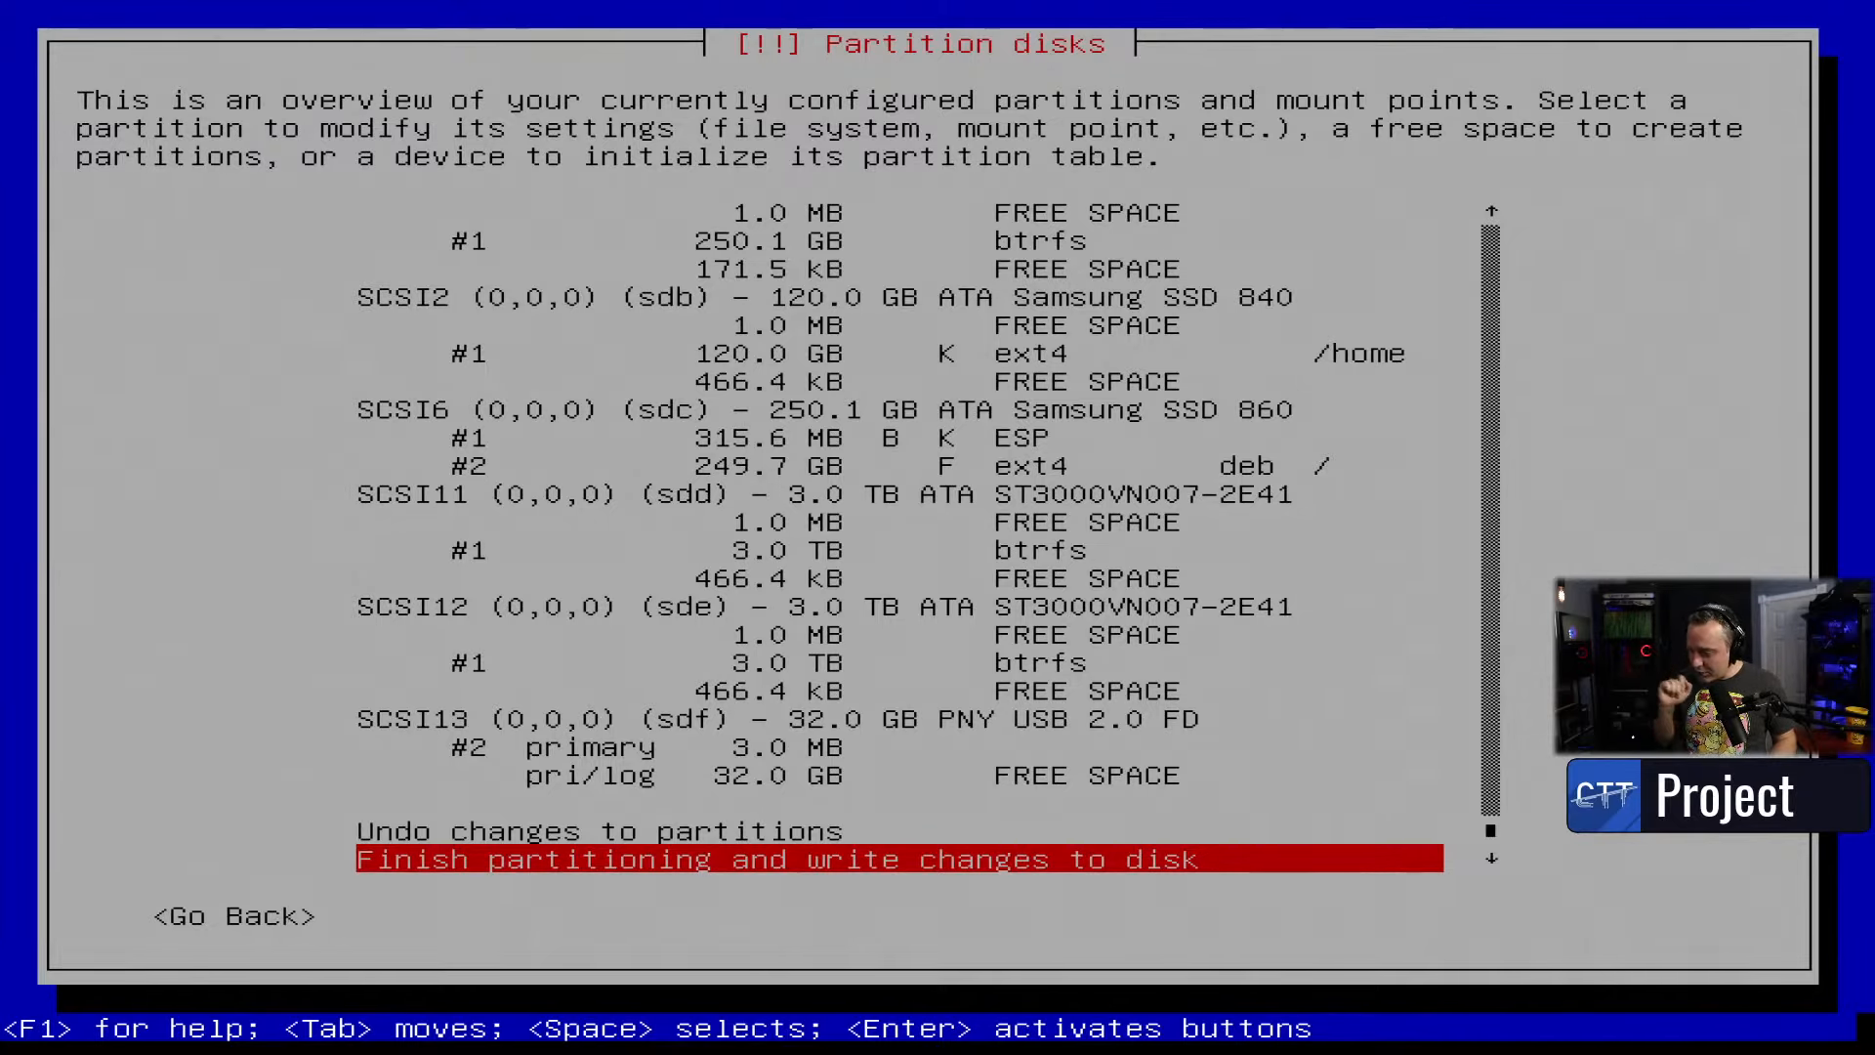
{"action": "key", "text": "Return"}
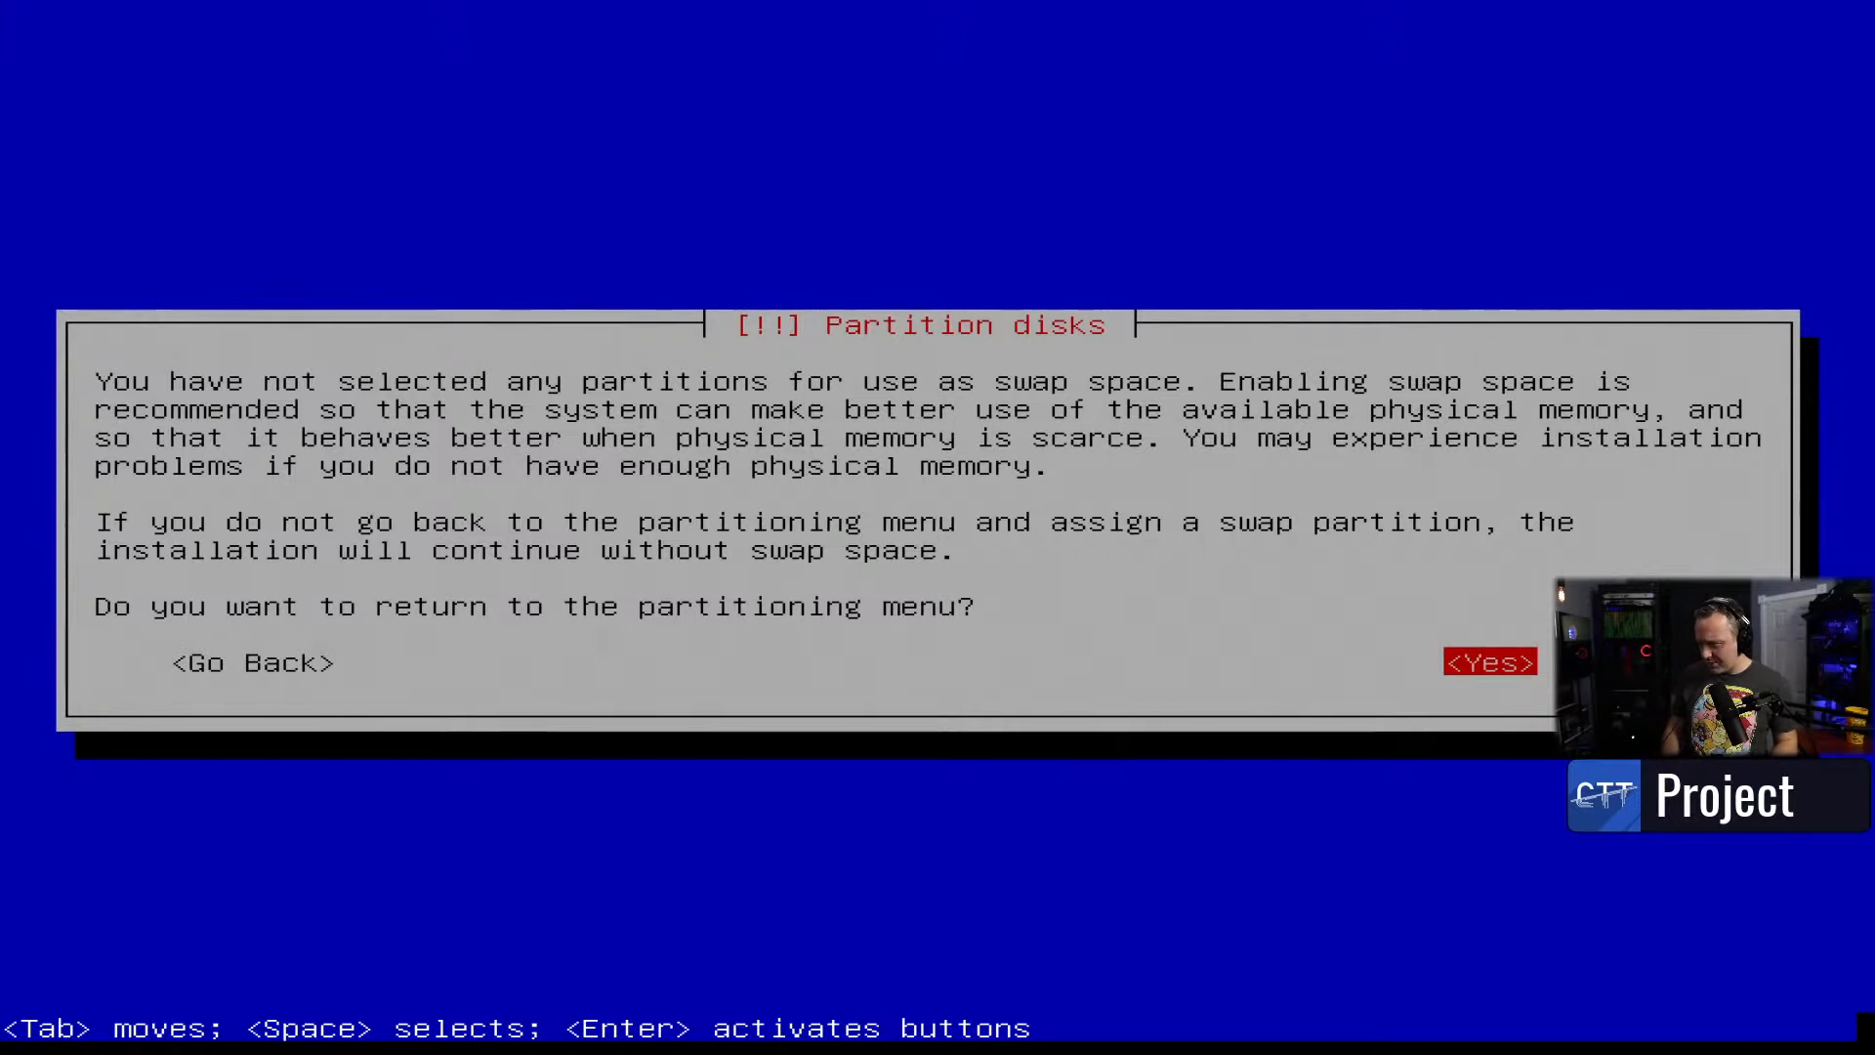
{"action": "key", "text": "Return"}
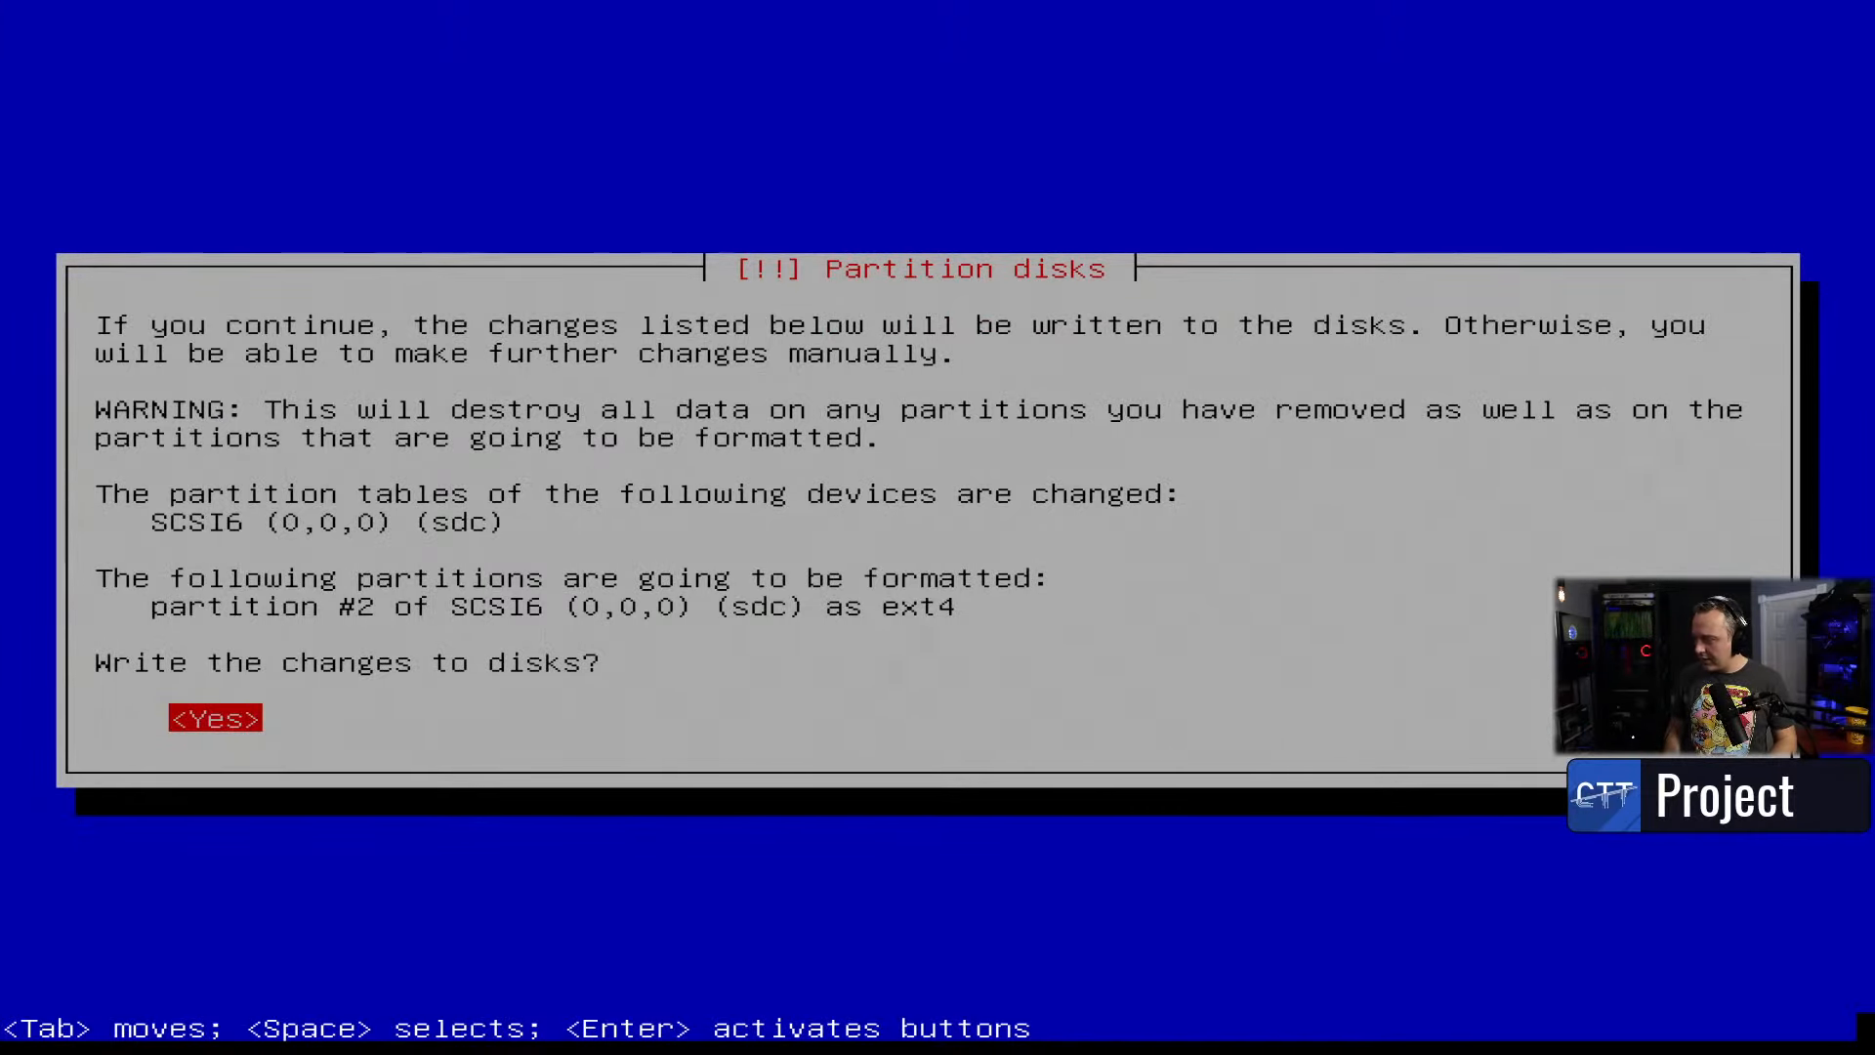
{"action": "key", "text": "Return"}
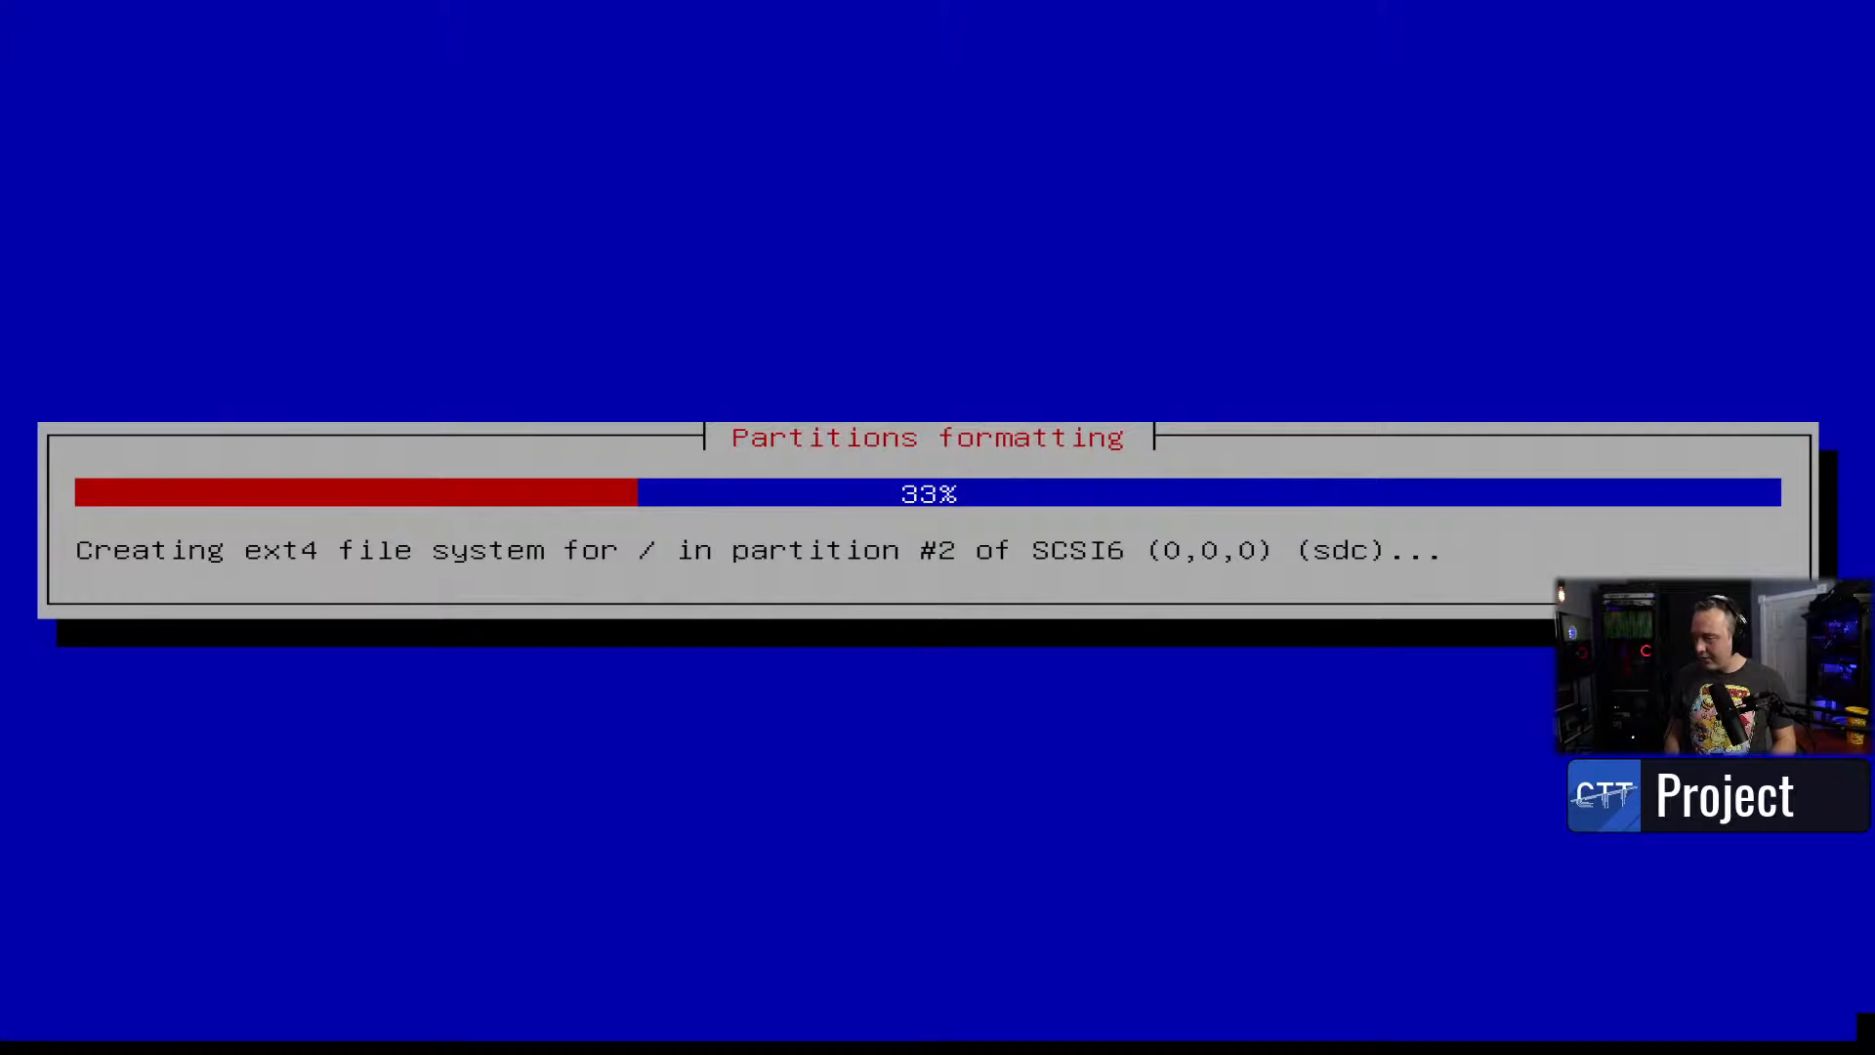